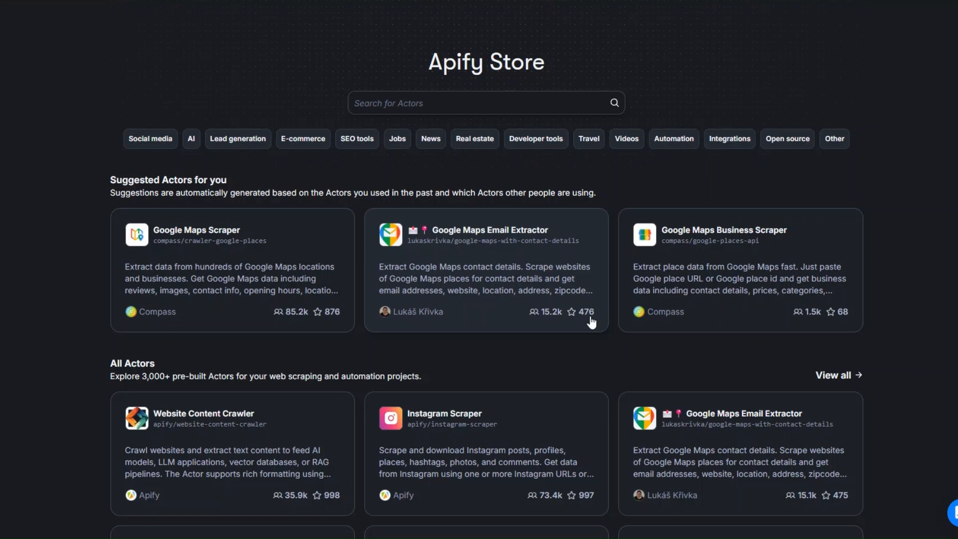
# - Search the Apify Store for "google maps" and open the Google Maps Email Extractor actor
pyautogui.moveTo(427, 63); pyautogui.dragTo(553, 66)
pyautogui.click(465, 97)
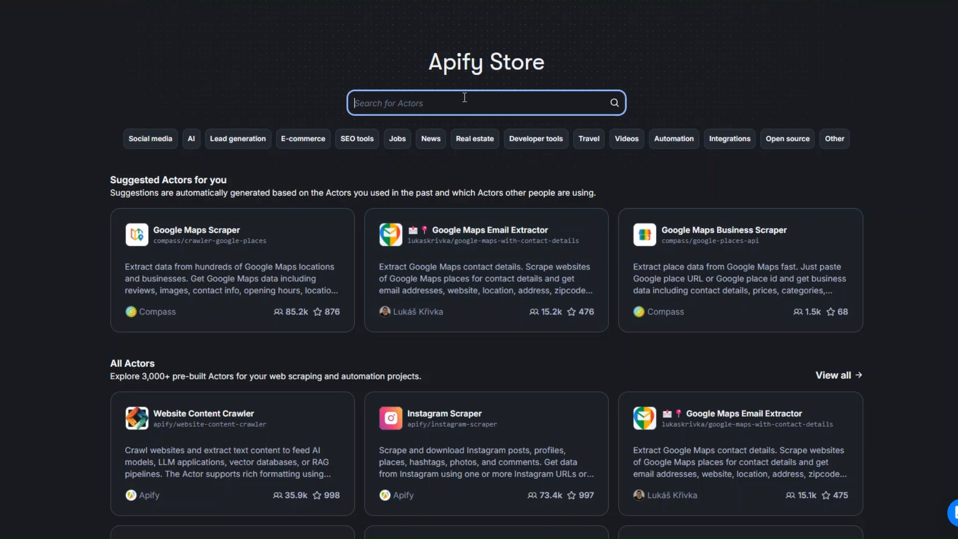
pyautogui.write('google maps')
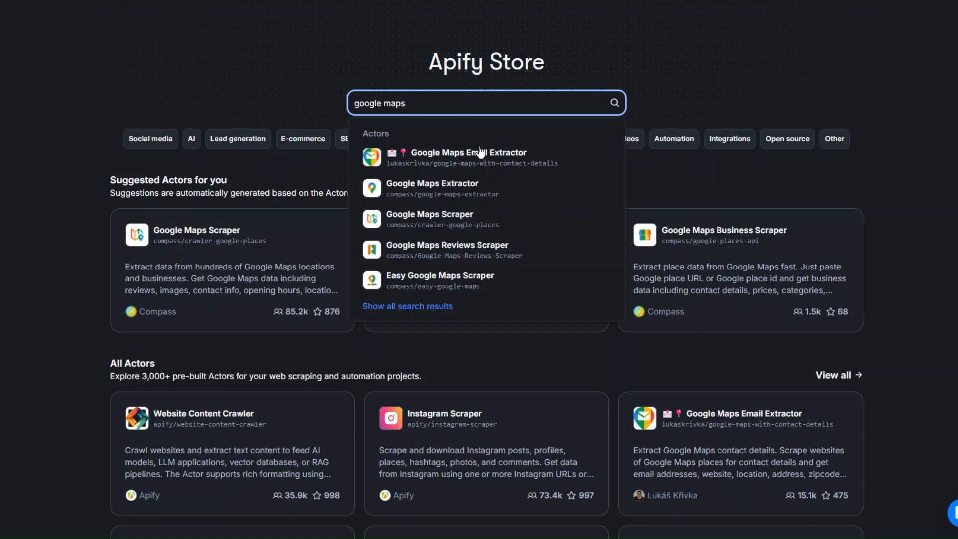
pyautogui.click(467, 159)
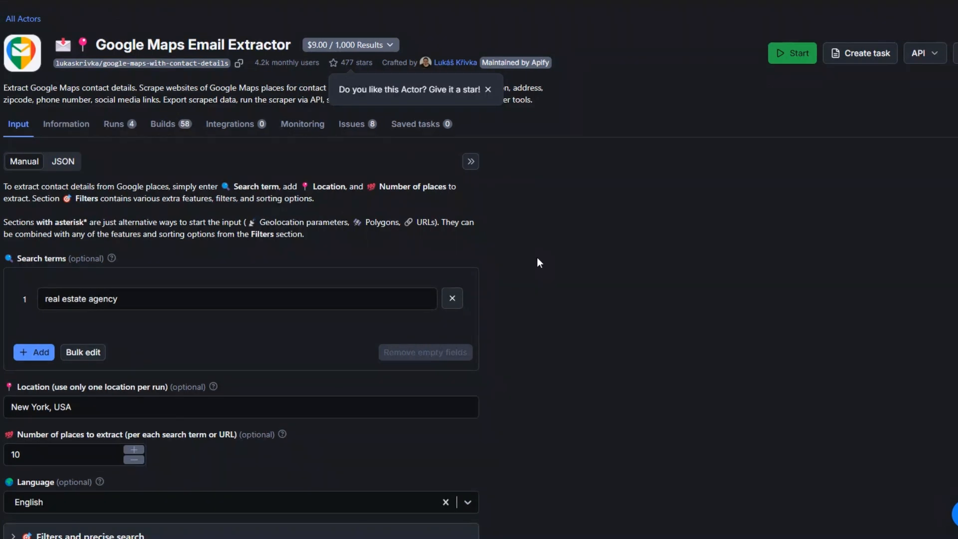
# - Review the search term and location fields in the extractor's input form
pyautogui.scroll(-1, 537, 257)
pyautogui.moveTo(125, 245); pyautogui.dragTo(29, 248)
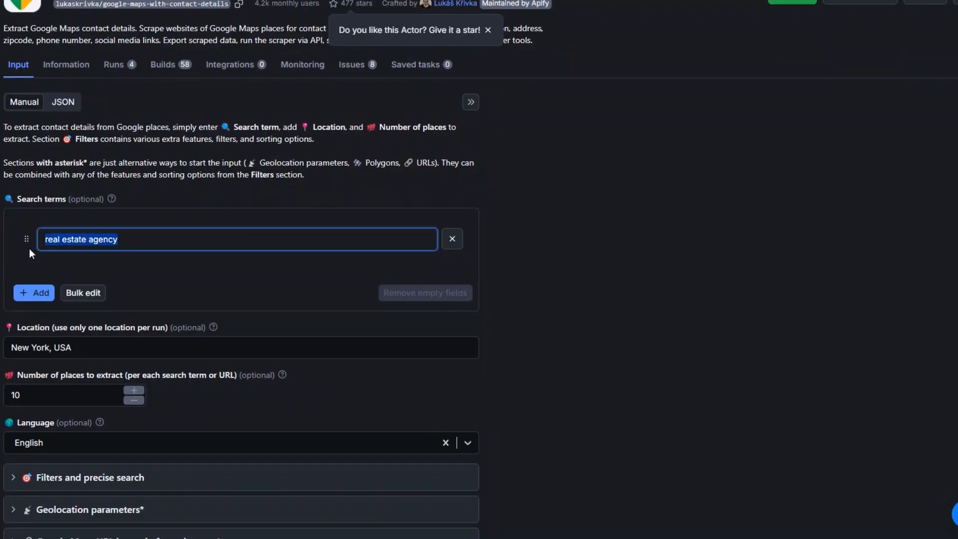
pyautogui.click(122, 245)
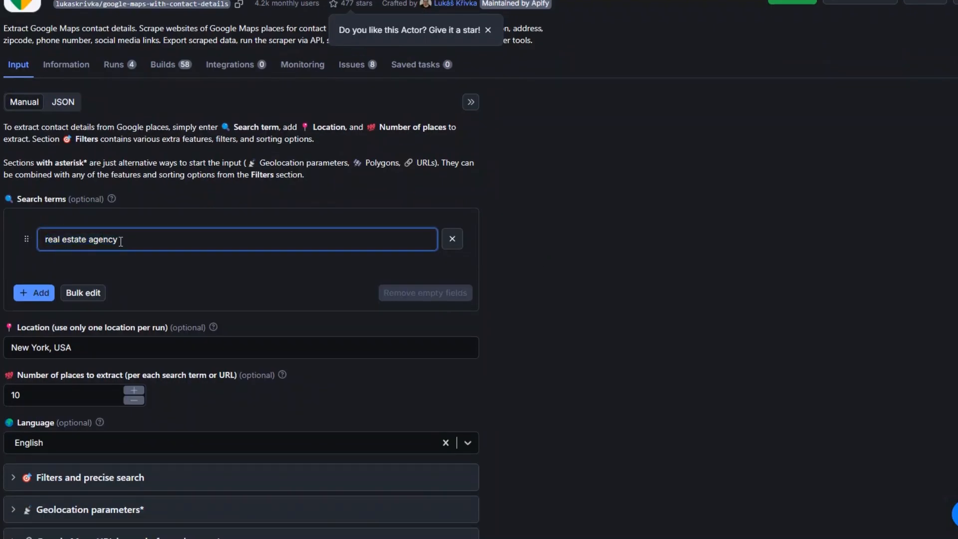
pyautogui.moveTo(123, 245); pyautogui.dragTo(43, 245)
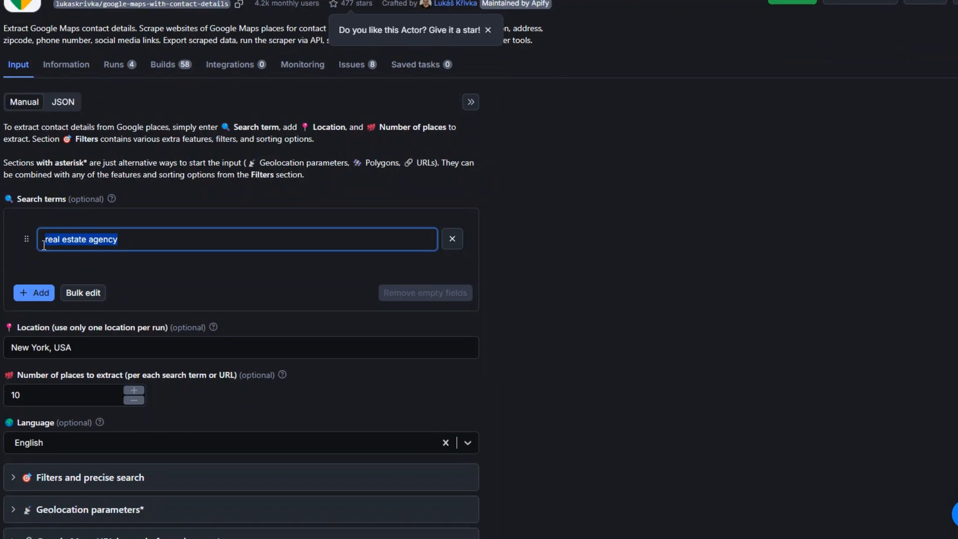
pyautogui.click(124, 243)
pyautogui.scroll(-3, 125, 244)
pyautogui.moveTo(90, 195); pyautogui.dragTo(2, 195)
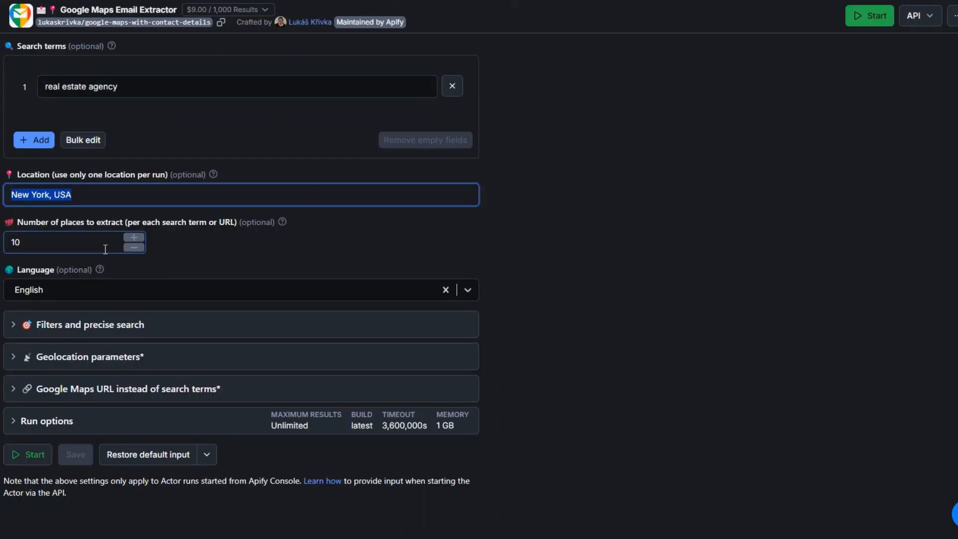
# - Expand the filters and precise search section and set the website filter to "Scrape only places with a website"
pyautogui.click(100, 324)
pyautogui.scroll(-2, 190, 255)
pyautogui.scroll(-1, 189, 256)
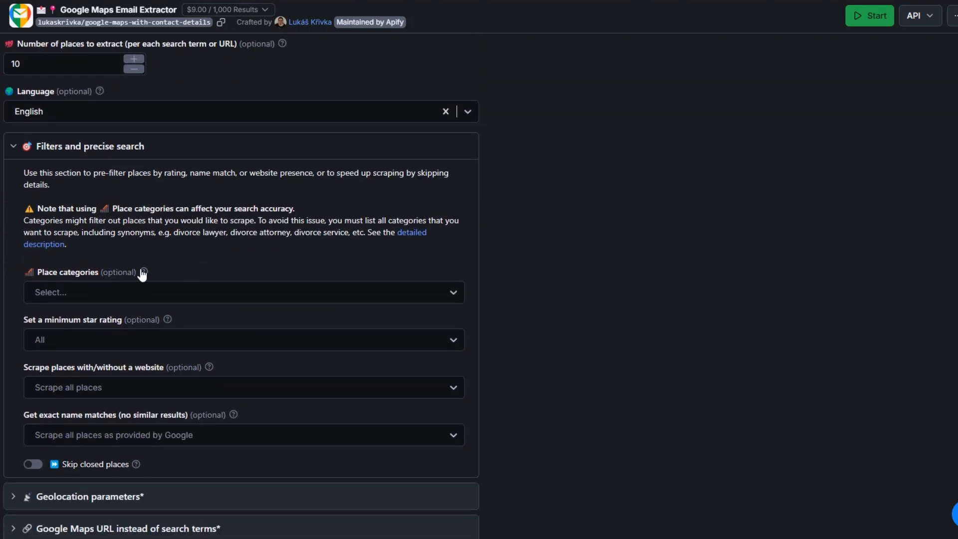
pyautogui.click(68, 290)
pyautogui.press('Escape')
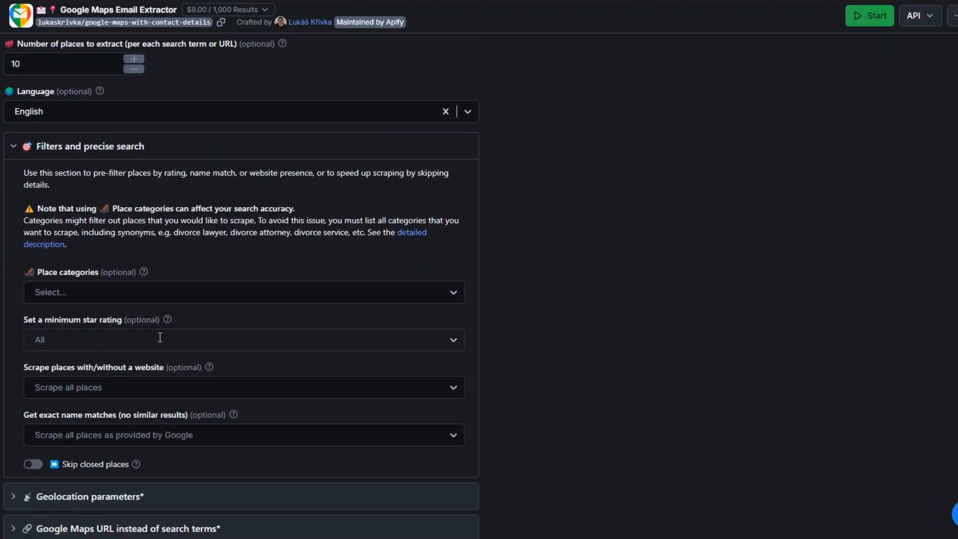
pyautogui.click(159, 338)
pyautogui.scroll(-2, 160, 336)
pyautogui.click(114, 267)
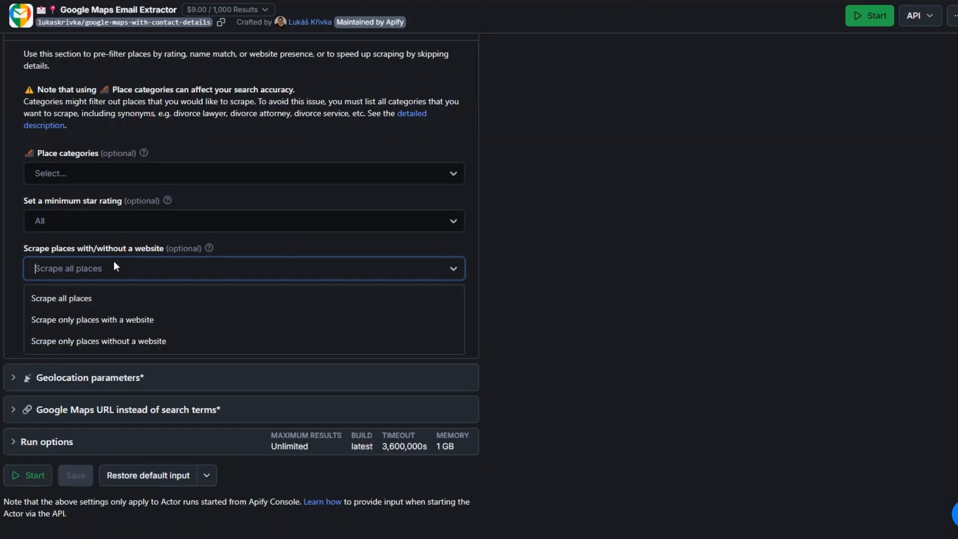
pyautogui.click(67, 319)
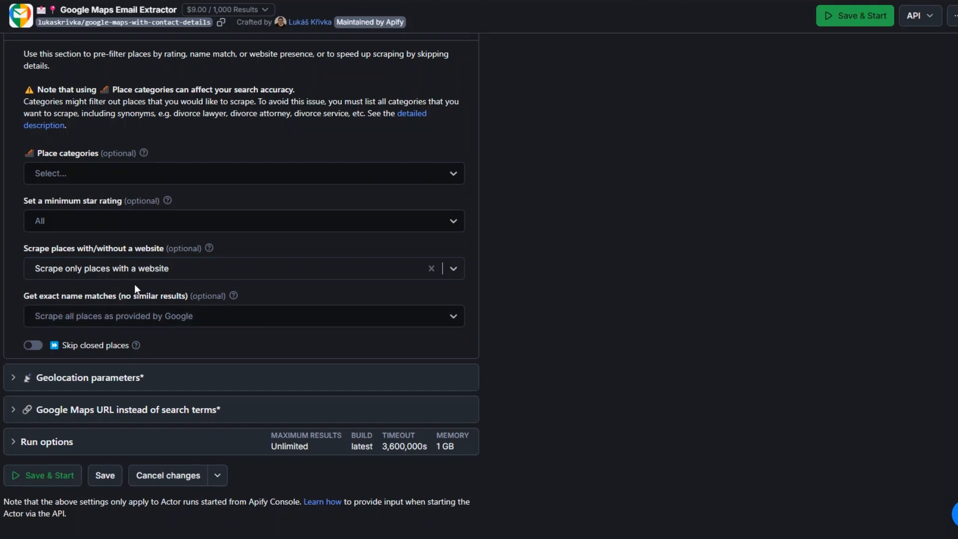
# - Review the exact name match options and the geolocation parameters, leaving them unset
pyautogui.click(90, 320)
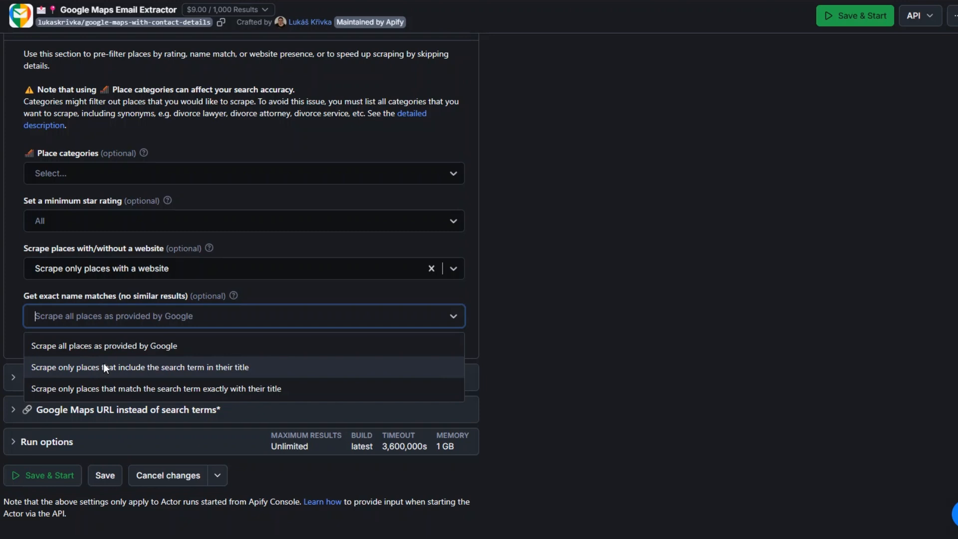
pyautogui.scroll(-1, 17, 364)
pyautogui.click(15, 361)
pyautogui.scroll(-5, 181, 194)
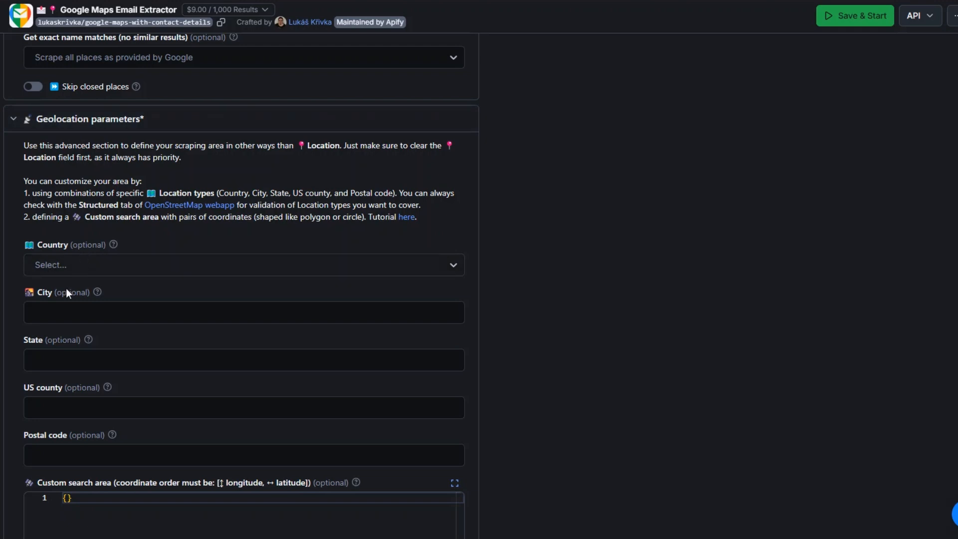
pyautogui.click(73, 409)
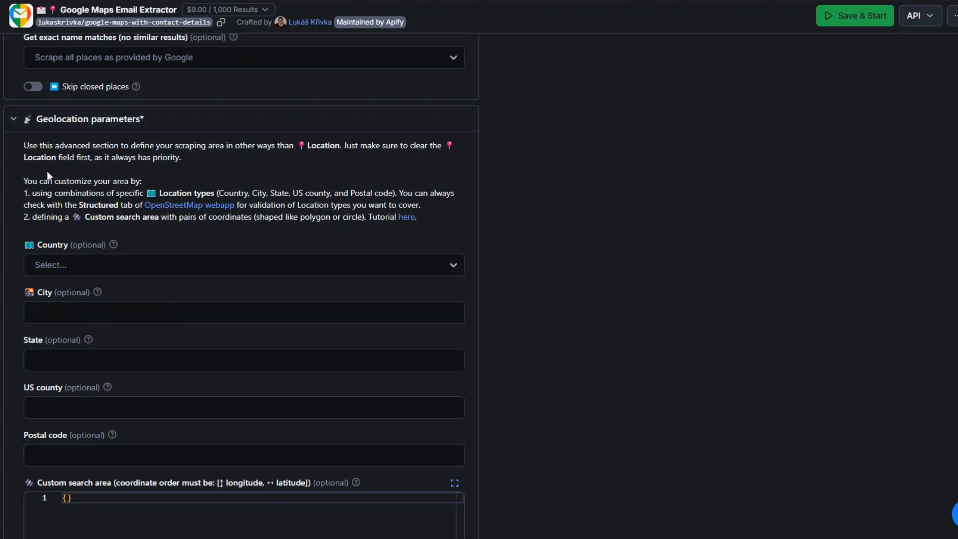
pyautogui.click(18, 115)
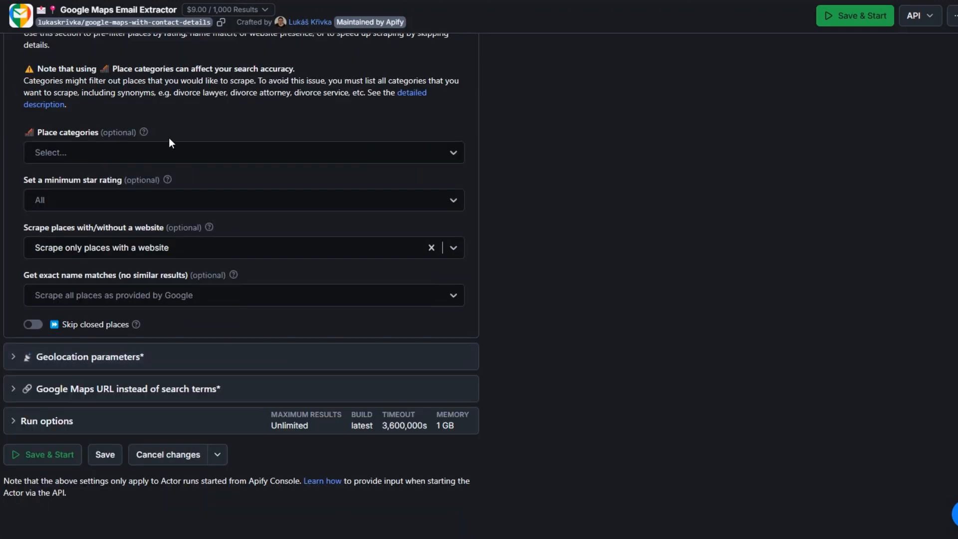
# - Recheck the search term and location in the input form, then save the input and start the actor run
pyautogui.scroll(9, 104, 396)
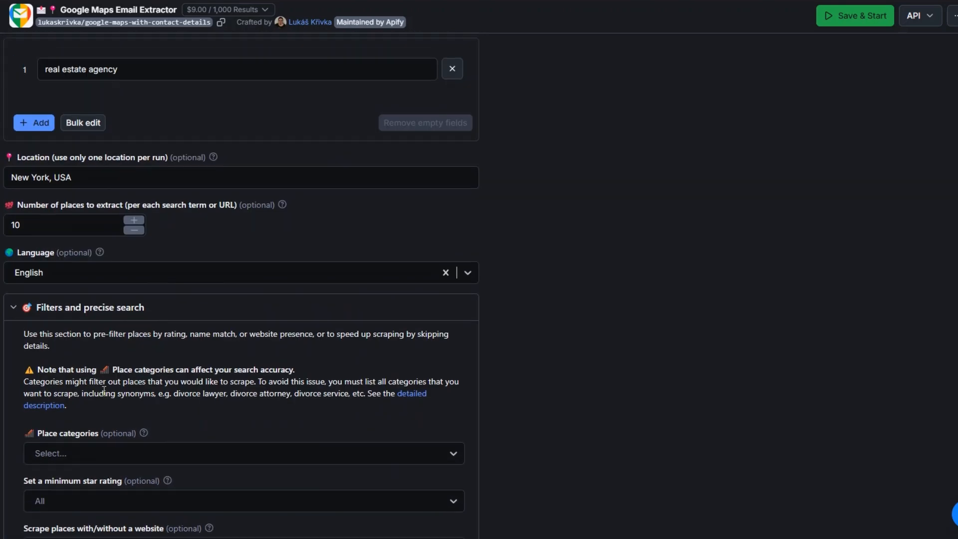
pyautogui.scroll(2, 104, 396)
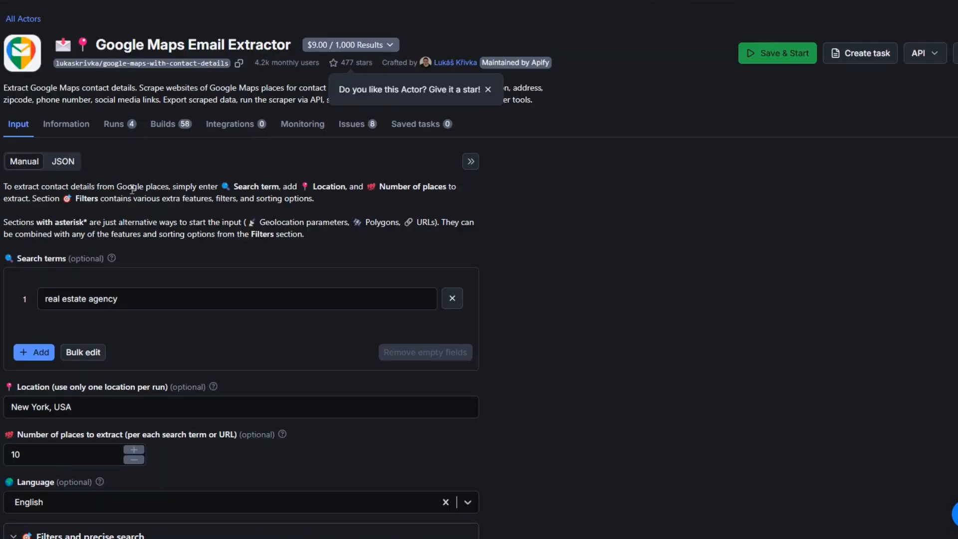
pyautogui.moveTo(118, 298); pyautogui.dragTo(32, 303)
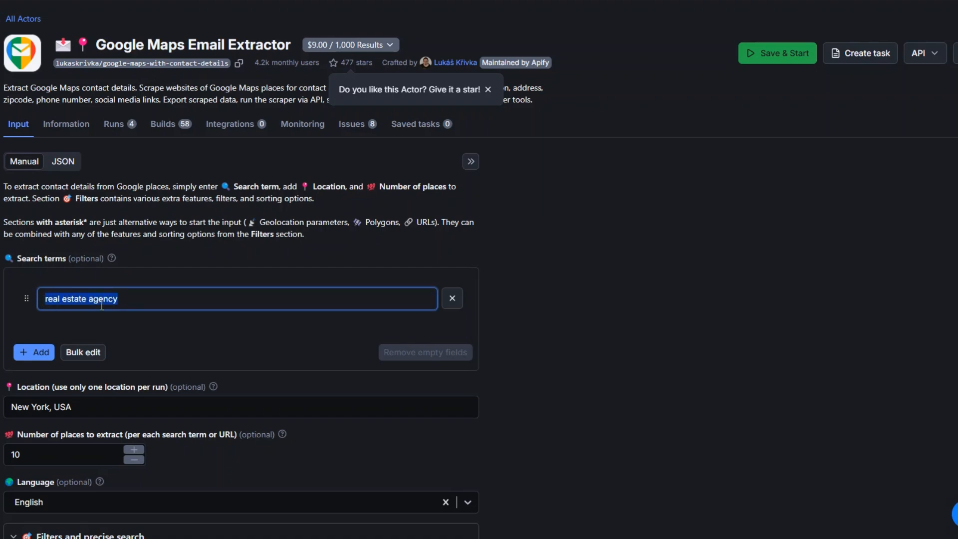
pyautogui.scroll(-3, 102, 305)
pyautogui.tripleClick(197, 284)
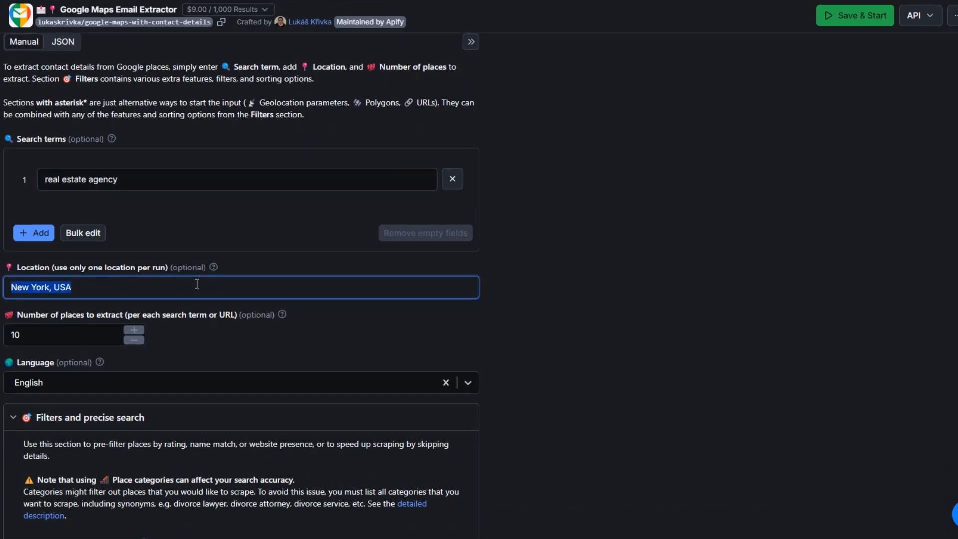
pyautogui.scroll(-8, 197, 284)
pyautogui.click(50, 454)
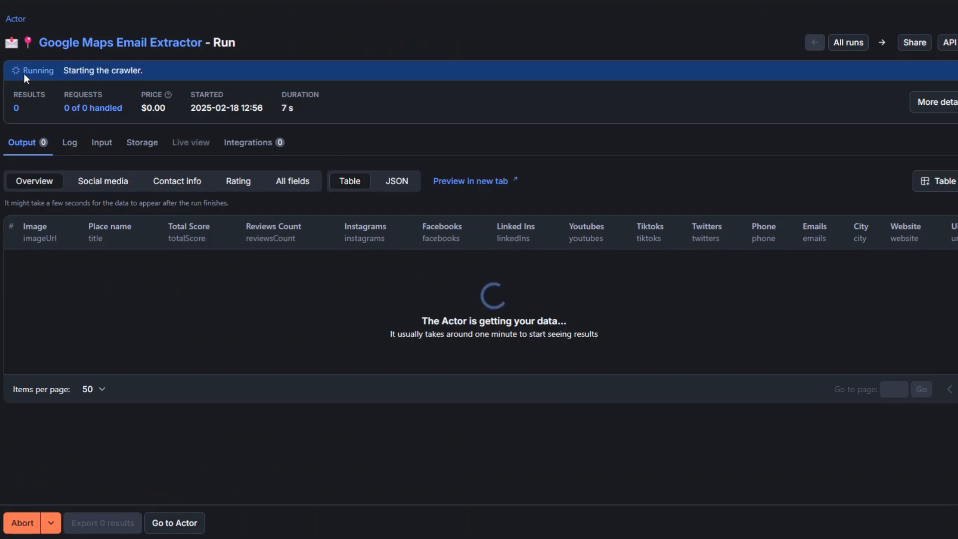
# - Look over the run's output table of scraped real estate agencies
pyautogui.moveTo(424, 321); pyautogui.dragTo(593, 327)
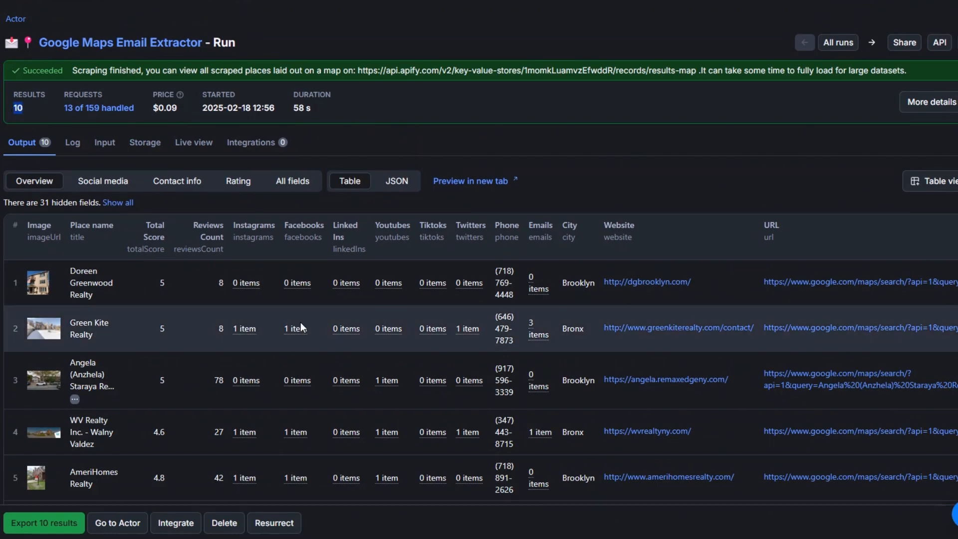
pyautogui.scroll(-5, 301, 324)
pyautogui.scroll(5, 301, 324)
pyautogui.scroll(-6, 301, 321)
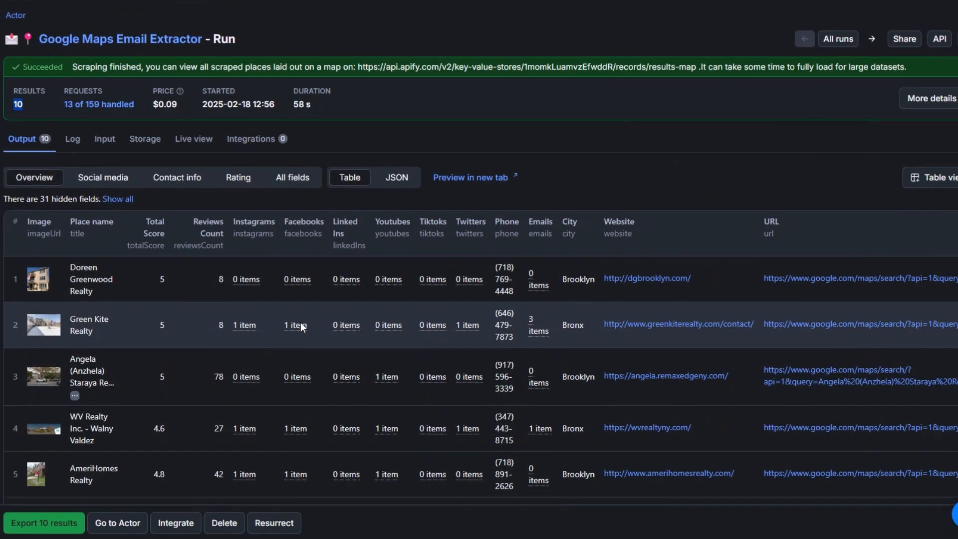
pyautogui.scroll(6, 301, 322)
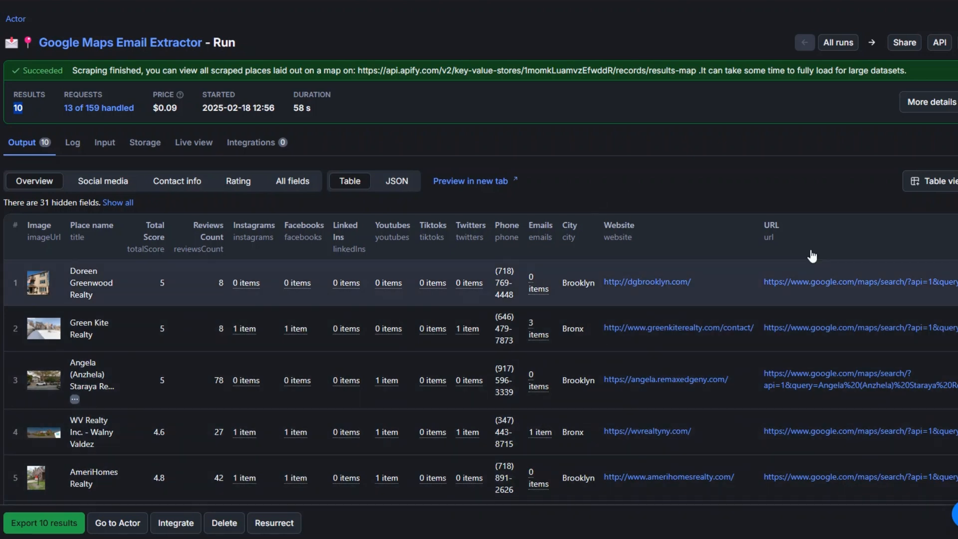
# - Inspect the scraped email entries for Green Kite Realty and Calemine & Co. Real Estate
pyautogui.click(532, 329)
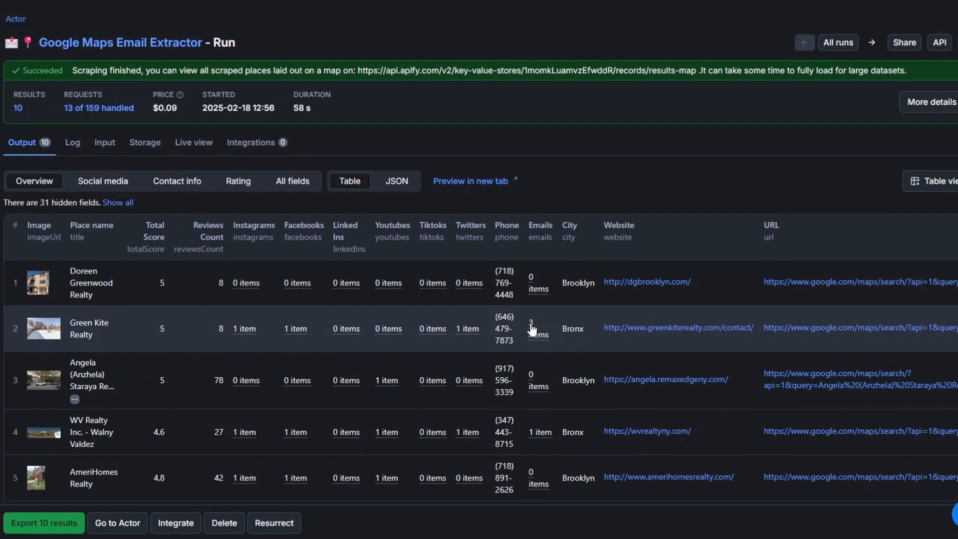
pyautogui.moveTo(465, 242); pyautogui.dragTo(565, 286)
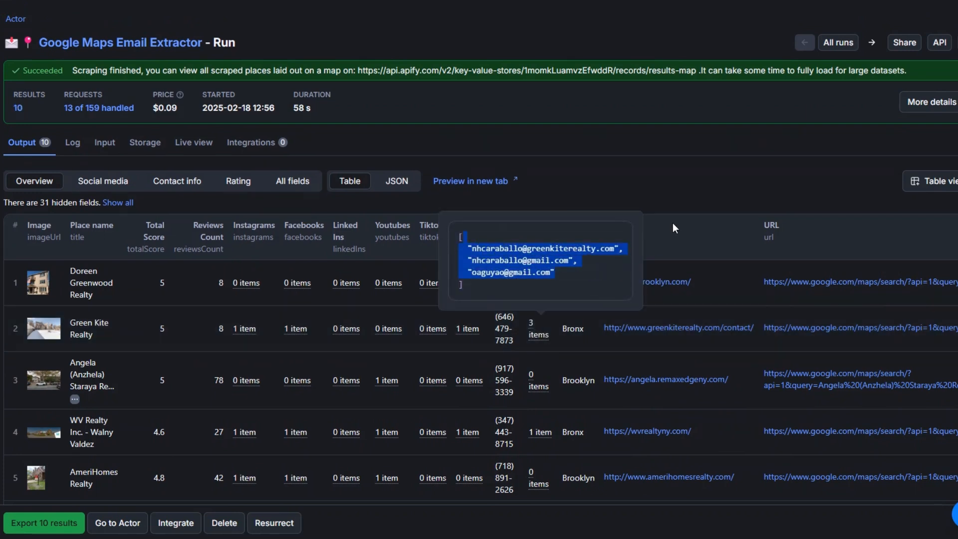
pyautogui.scroll(-5, 594, 349)
pyautogui.scroll(-2, 593, 350)
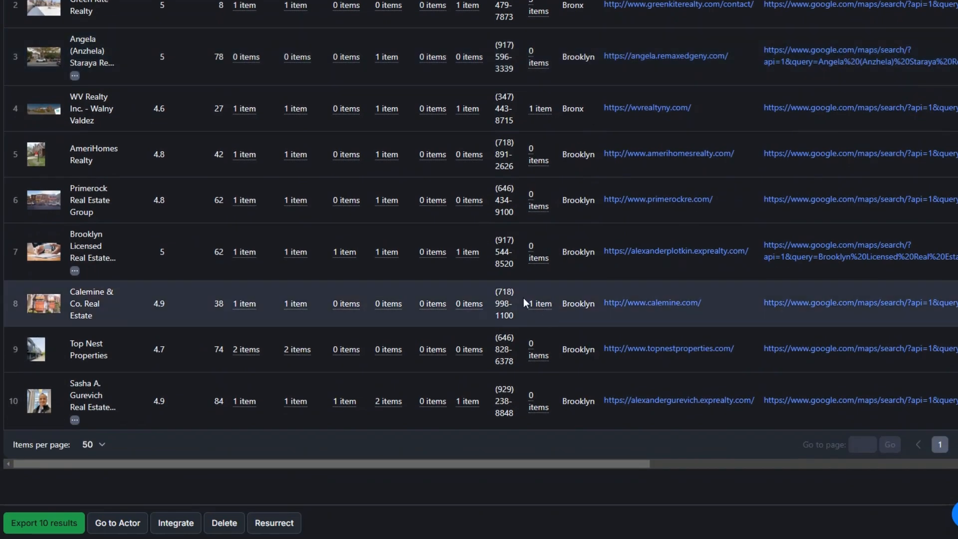
pyautogui.click(536, 303)
pyautogui.moveTo(480, 253); pyautogui.dragTo(579, 255)
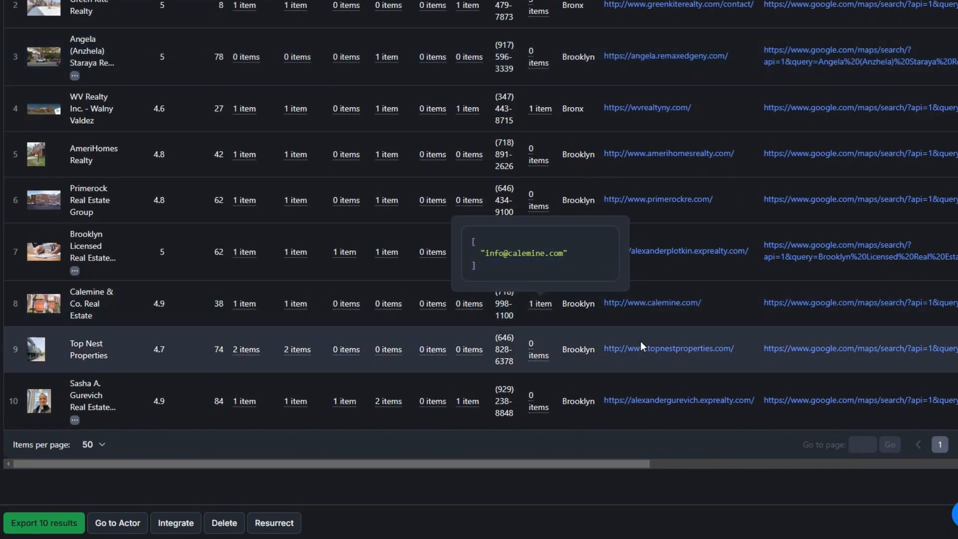
# - Inspect the scraped email entries for WV Realty and AmeriHomes Realty
pyautogui.scroll(4, 552, 363)
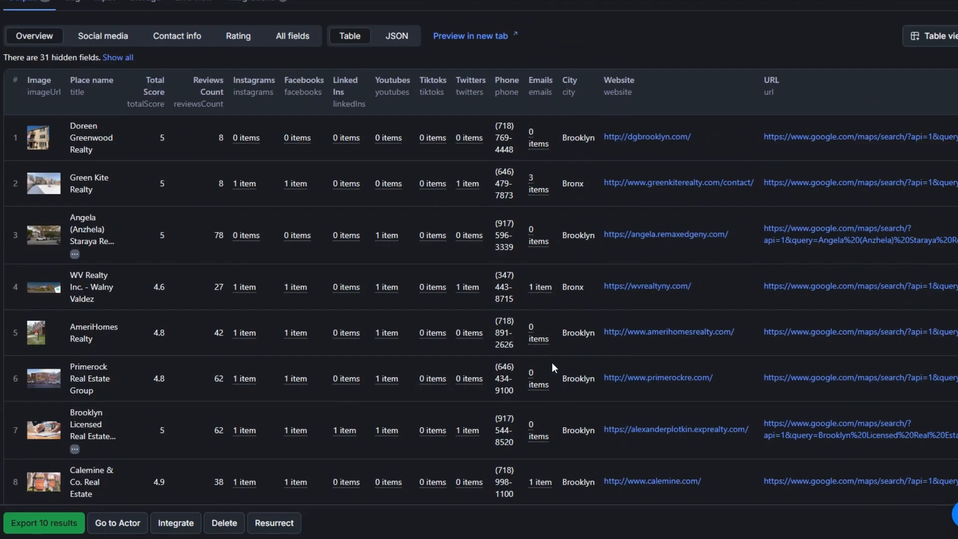
pyautogui.click(533, 289)
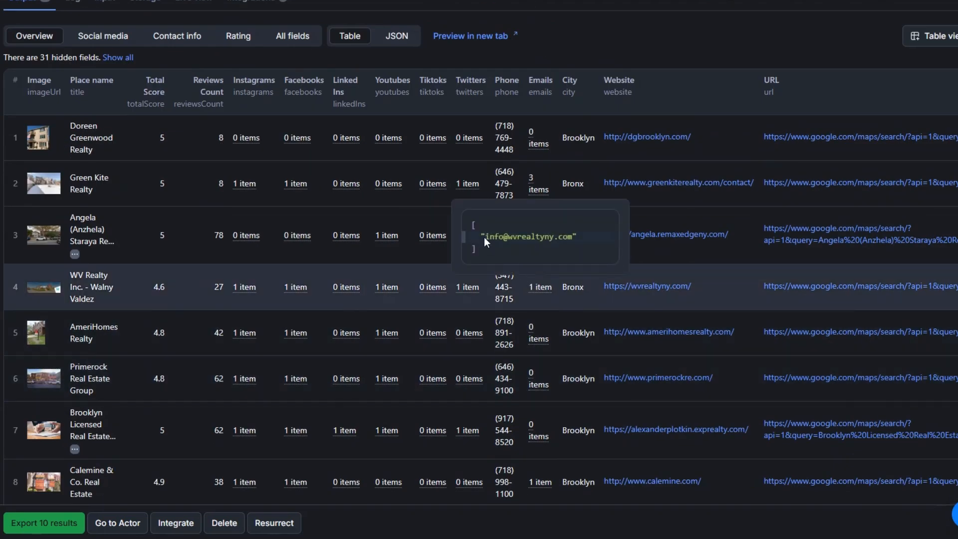
pyautogui.moveTo(484, 238); pyautogui.dragTo(569, 286)
pyautogui.scroll(-1, 555, 254)
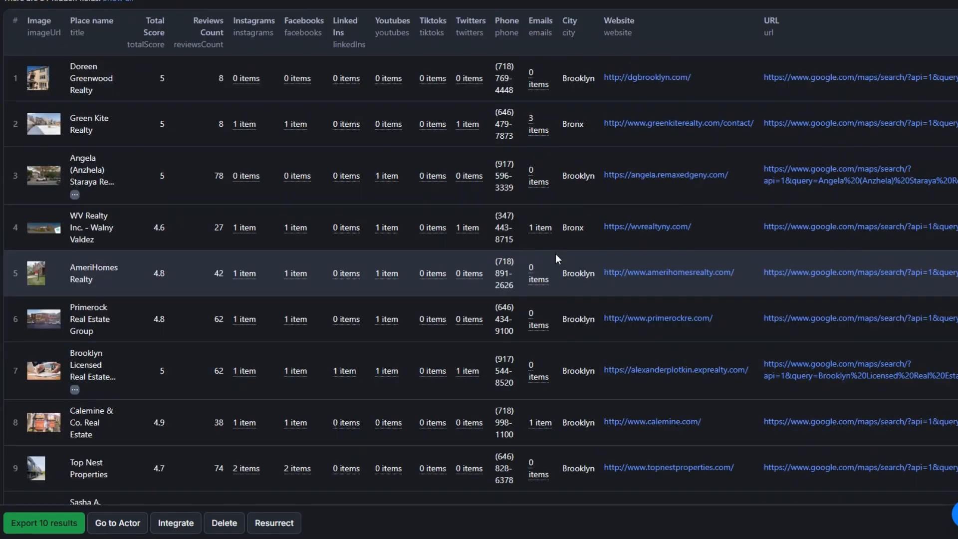
pyautogui.click(532, 230)
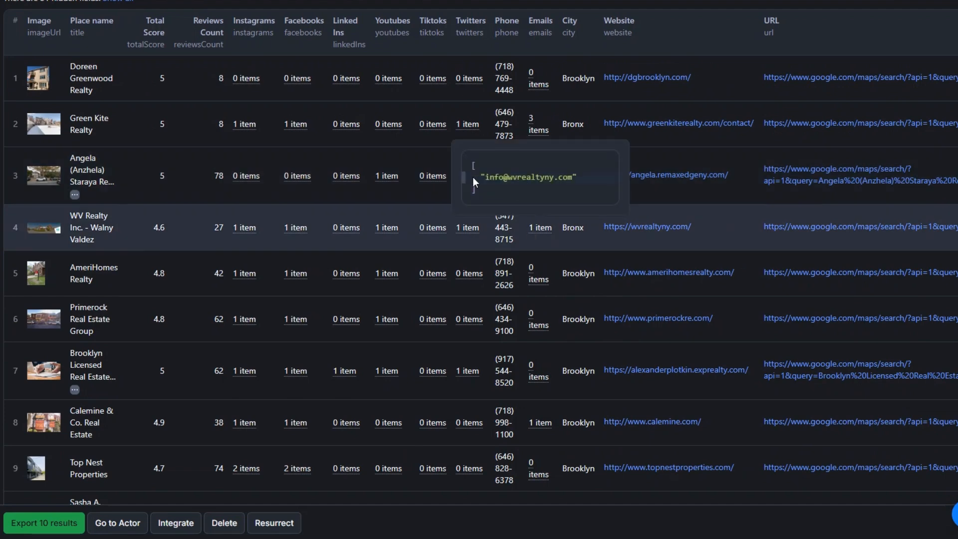
pyautogui.moveTo(472, 177); pyautogui.dragTo(607, 179)
pyautogui.click(549, 278)
pyautogui.scroll(4, 409, 263)
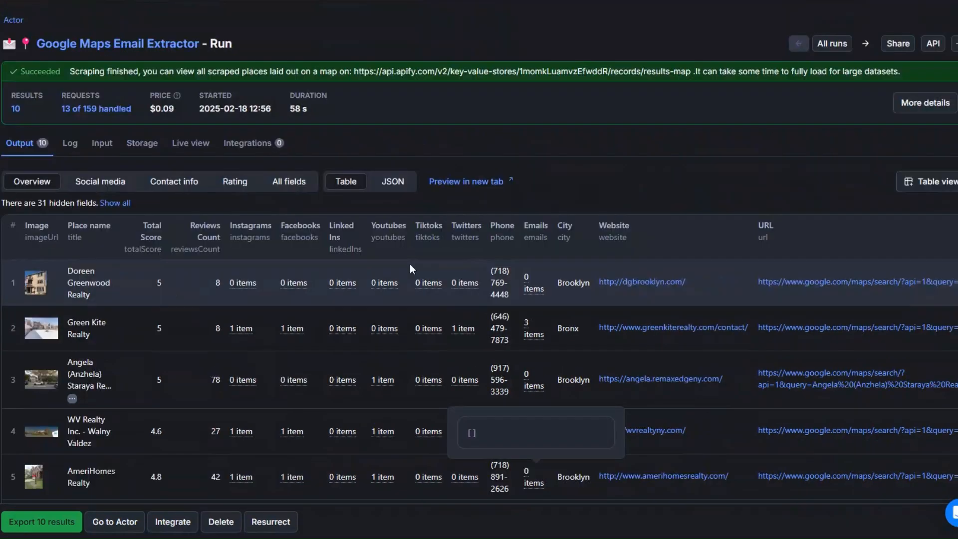
# - Return to the extractor's input form and remove the "real estate agency" search term
pyautogui.hotkey('alt', 'Left')
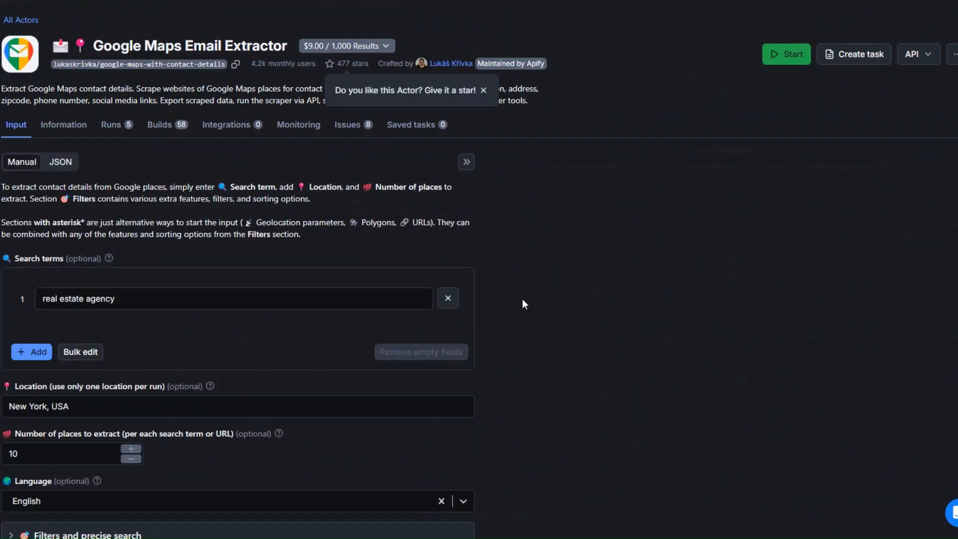
pyautogui.scroll(-1, 522, 298)
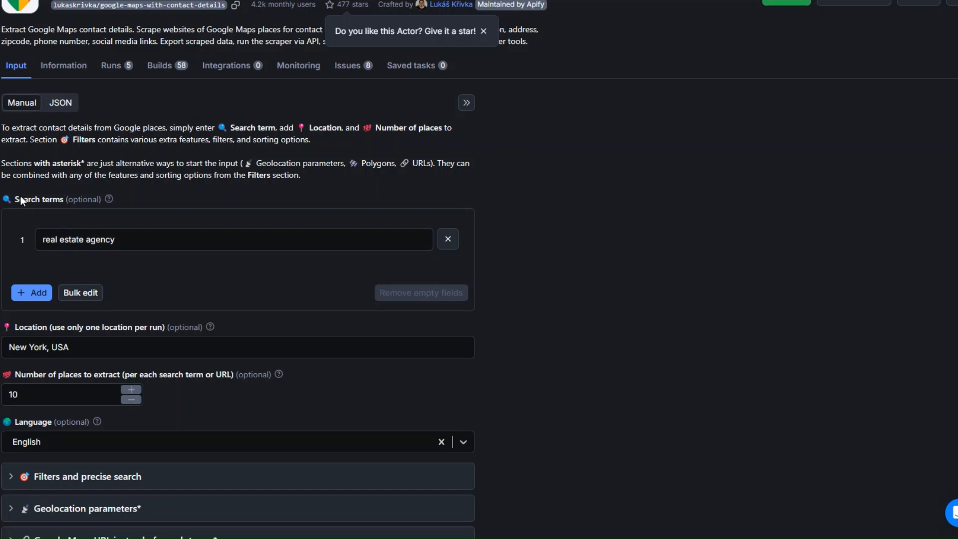
pyautogui.click(451, 242)
pyautogui.scroll(-2, 123, 194)
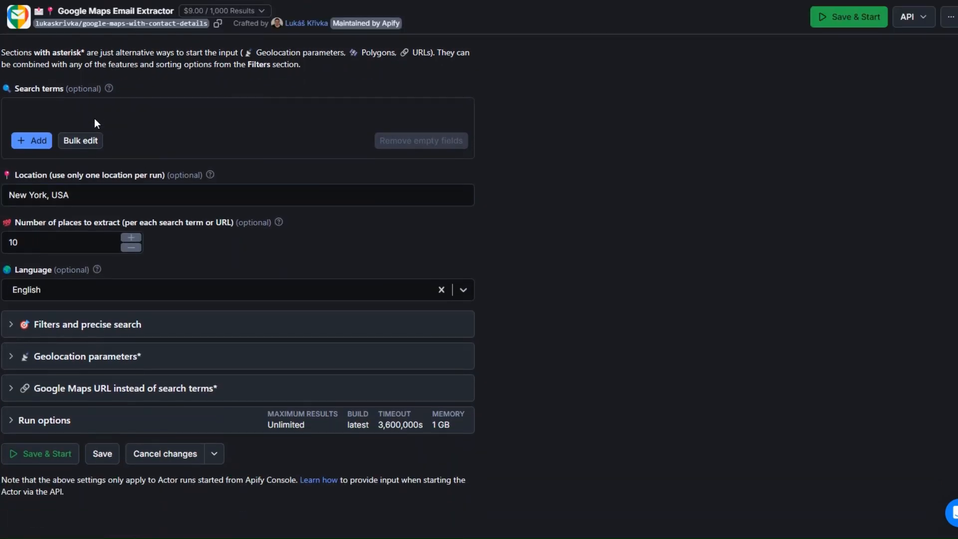
# - Add the Google Maps search URL for restaurants in Miami as the extractor's URL source
pyautogui.click(34, 398)
pyautogui.scroll(-3, 257, 349)
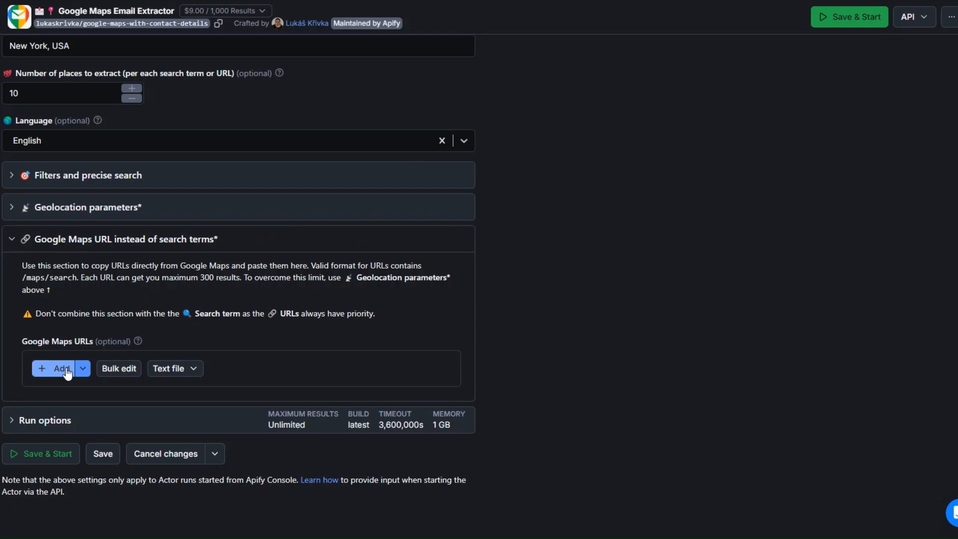
pyautogui.click(59, 370)
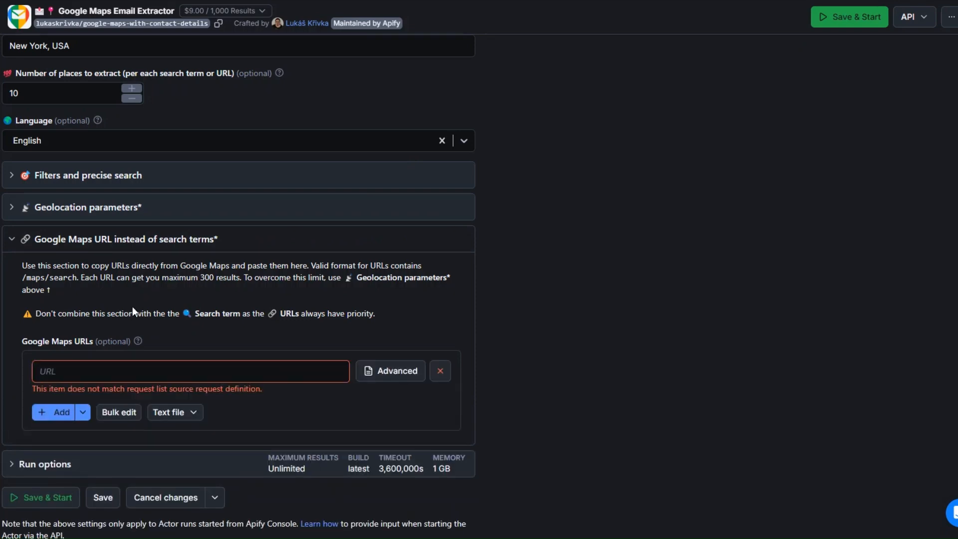
pyautogui.hotkey('ctrl', 'v')
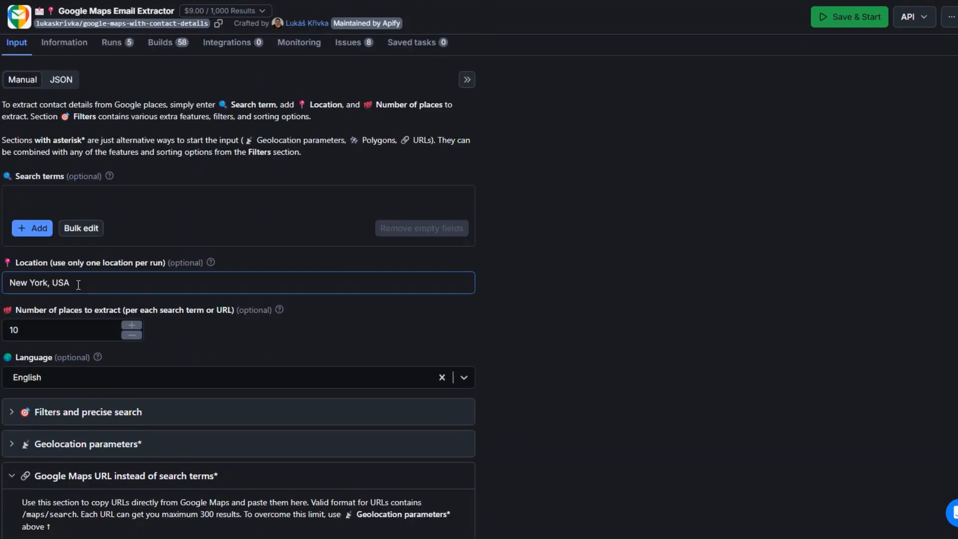
# - Clear the New York location from the extractor input, save it and start the run
pyautogui.tripleClick(79, 284)
pyautogui.press('BackSpace')
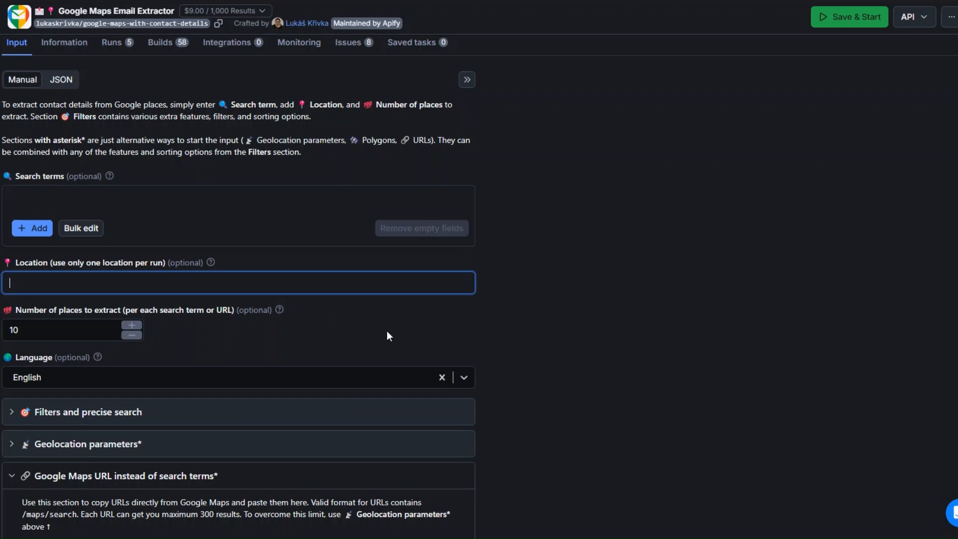
pyautogui.click(560, 361)
pyautogui.scroll(-5, 560, 360)
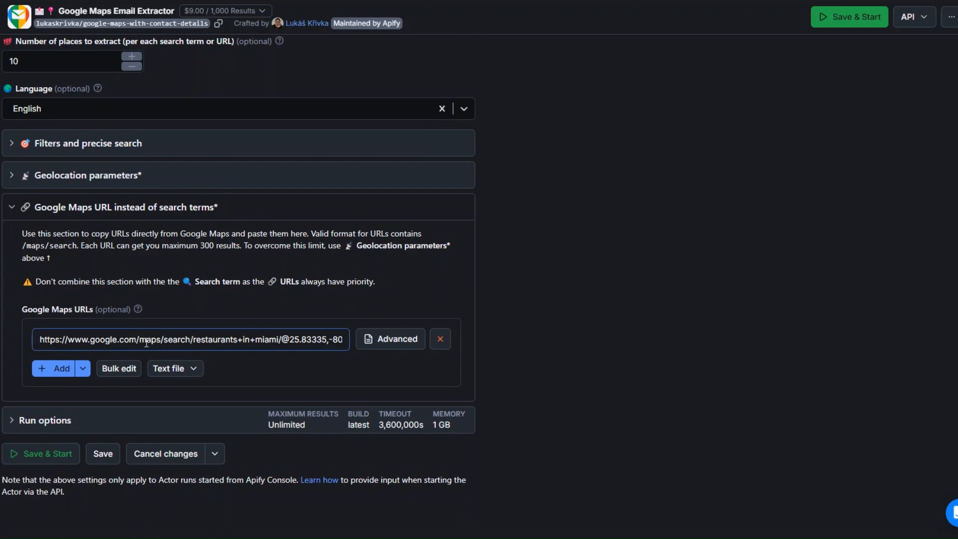
pyautogui.click(41, 454)
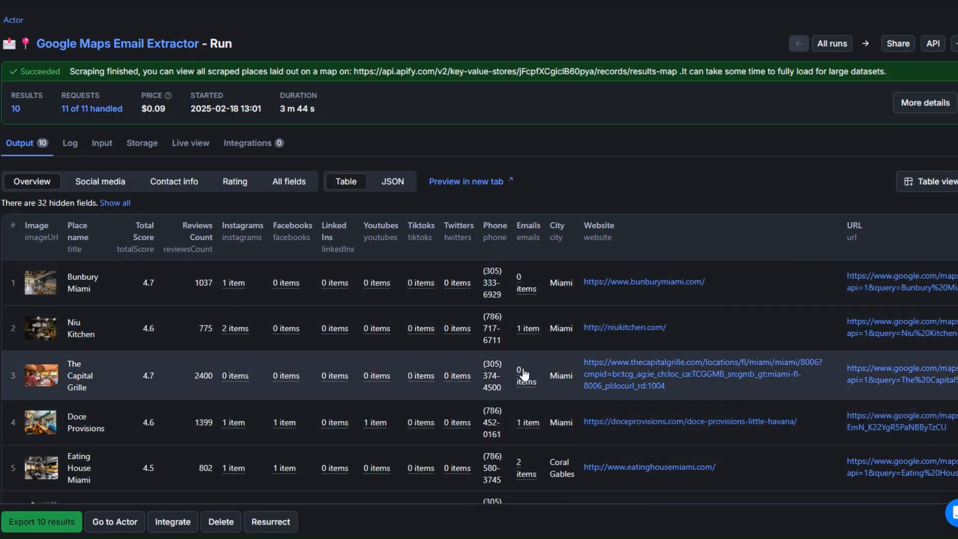
# - Inspect the scraped emails for Eating House Miami and look over the Miami restaurants output table
pyautogui.moveTo(525, 464)
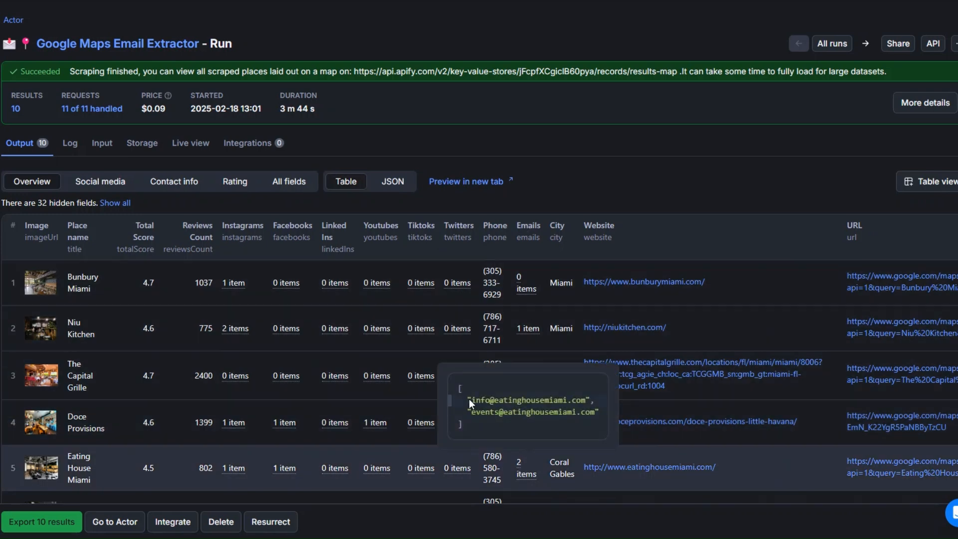
pyautogui.moveTo(466, 389); pyautogui.dragTo(577, 424)
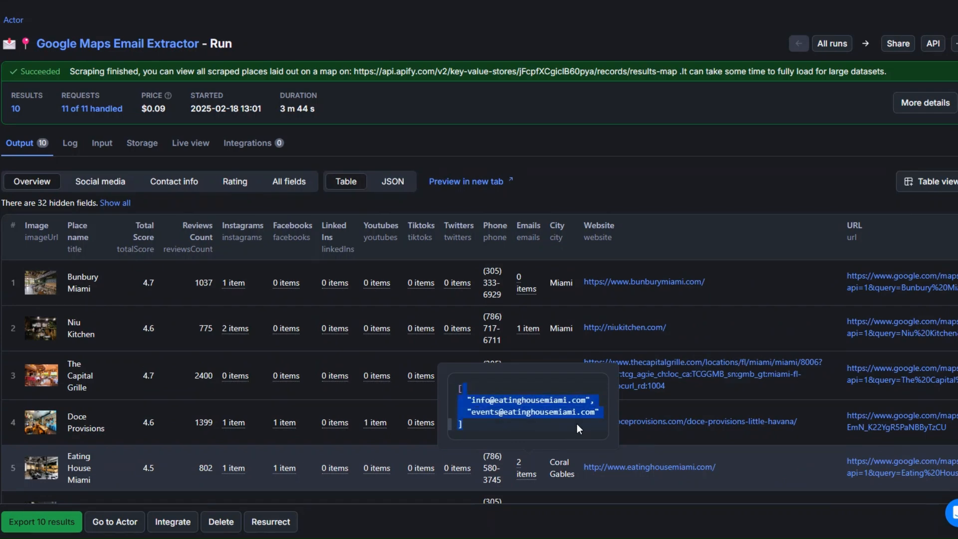
pyautogui.click(575, 423)
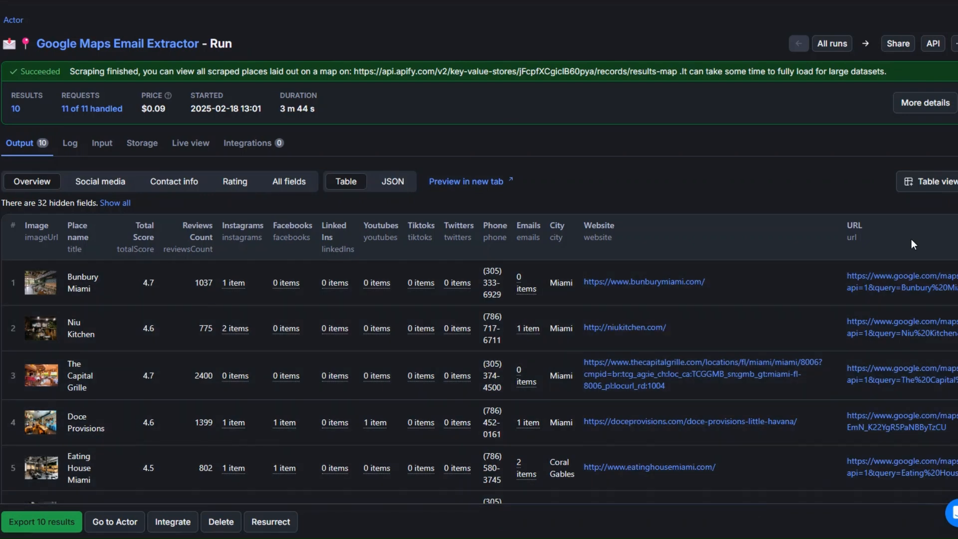
pyautogui.scroll(-3, 908, 399)
pyautogui.scroll(-2, 908, 397)
pyautogui.scroll(5, 909, 397)
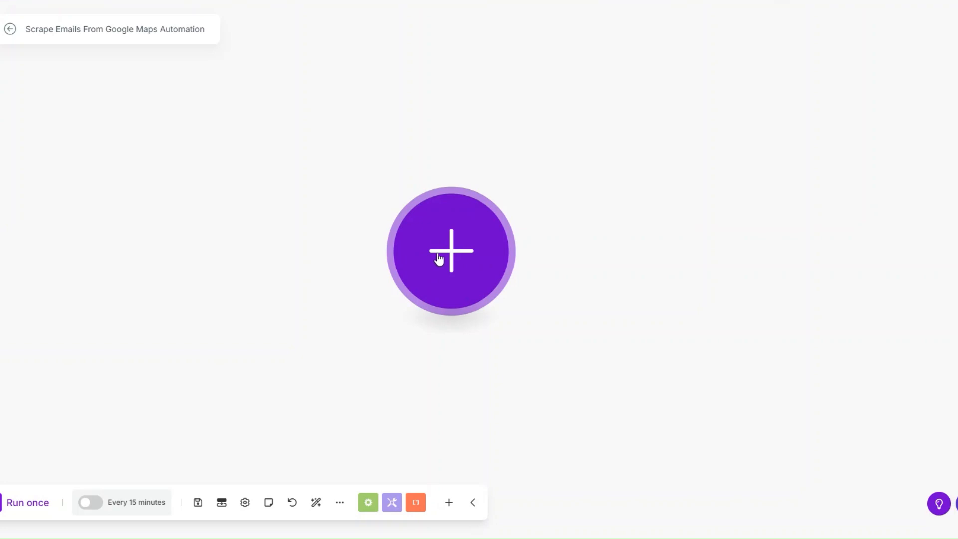
# - Switch to the Make scenario and add Apify's Run an Actor as the first module
pyautogui.moveTo(439, 258); pyautogui.dragTo(415, 260)
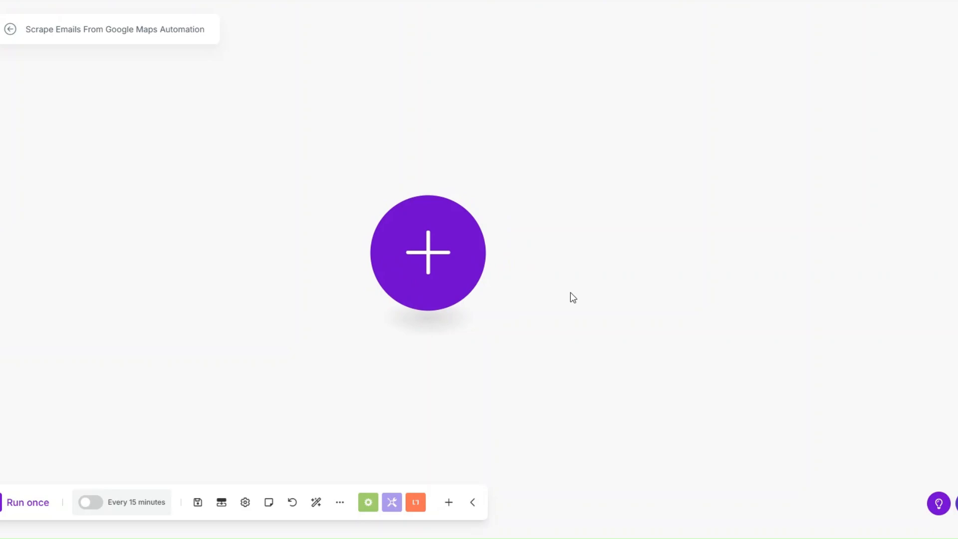
pyautogui.moveTo(436, 266); pyautogui.dragTo(454, 267)
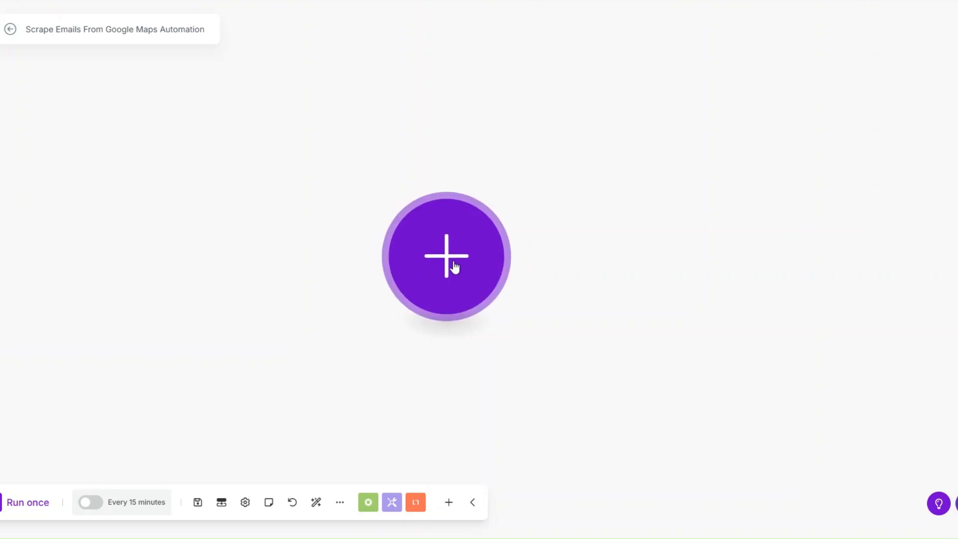
pyautogui.click(456, 267)
pyautogui.scroll(-2, 579, 355)
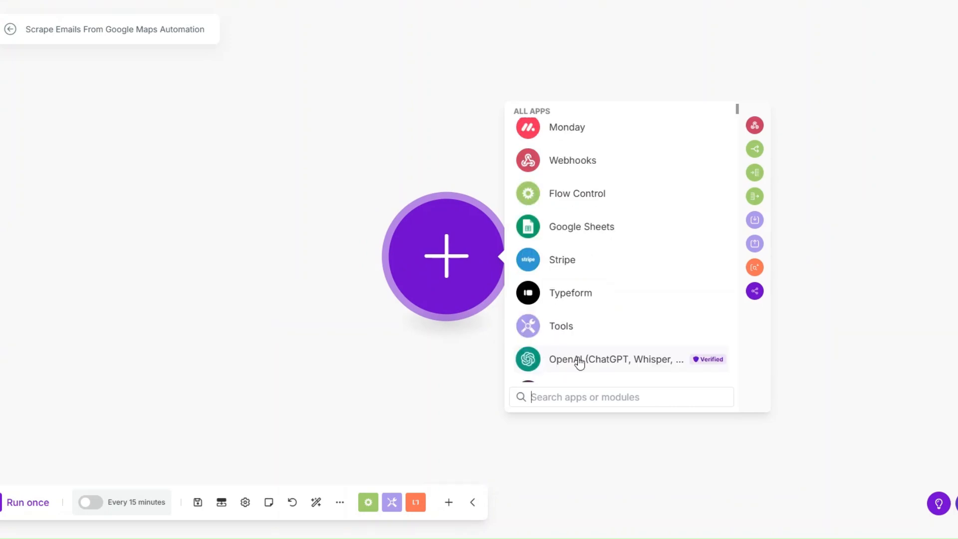
pyautogui.write('apify')
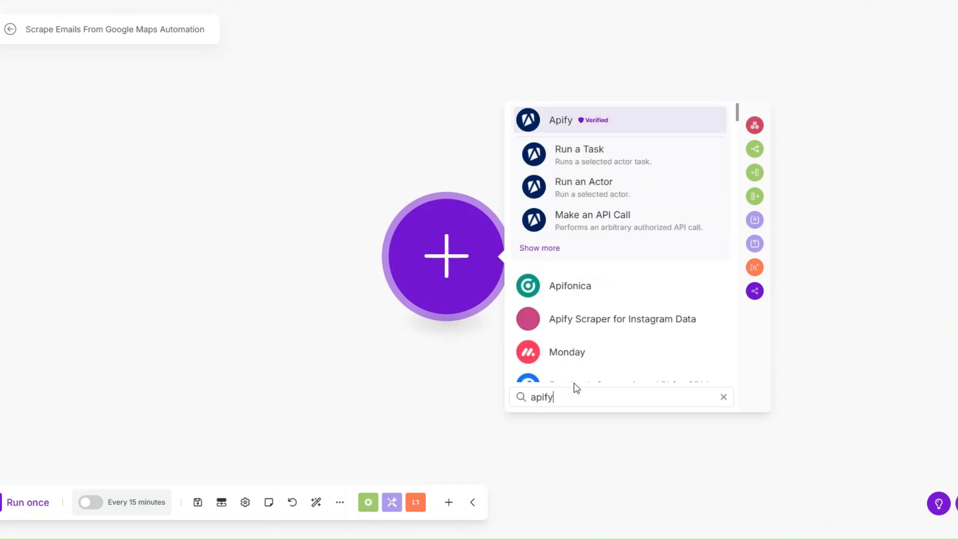
pyautogui.click(562, 122)
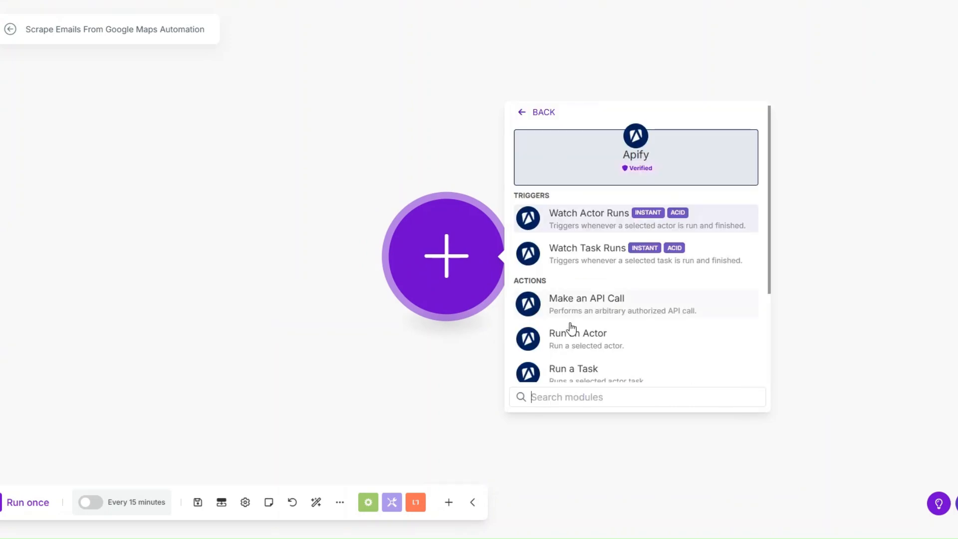
pyautogui.click(574, 342)
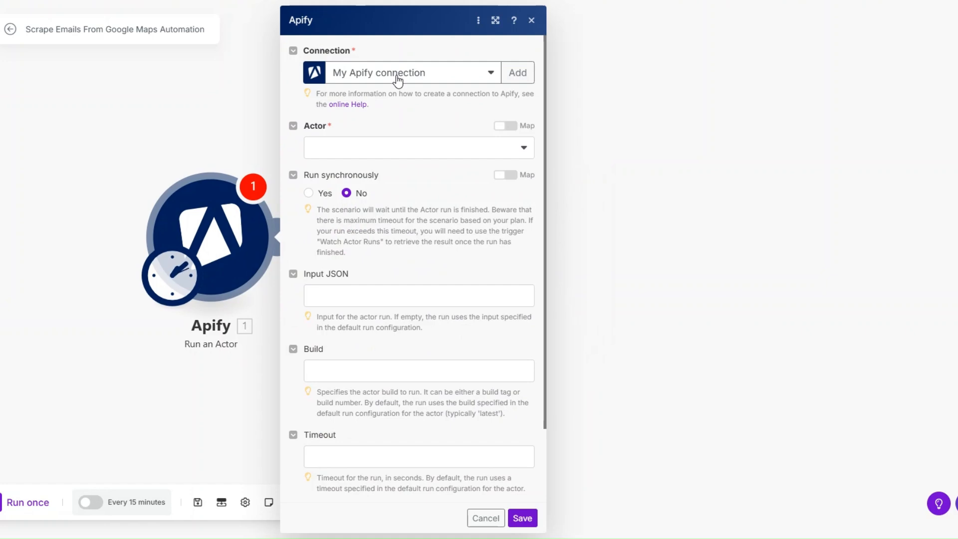
# - Start a new Apify connection for the module, keeping the name My Apify connection
pyautogui.click(519, 76)
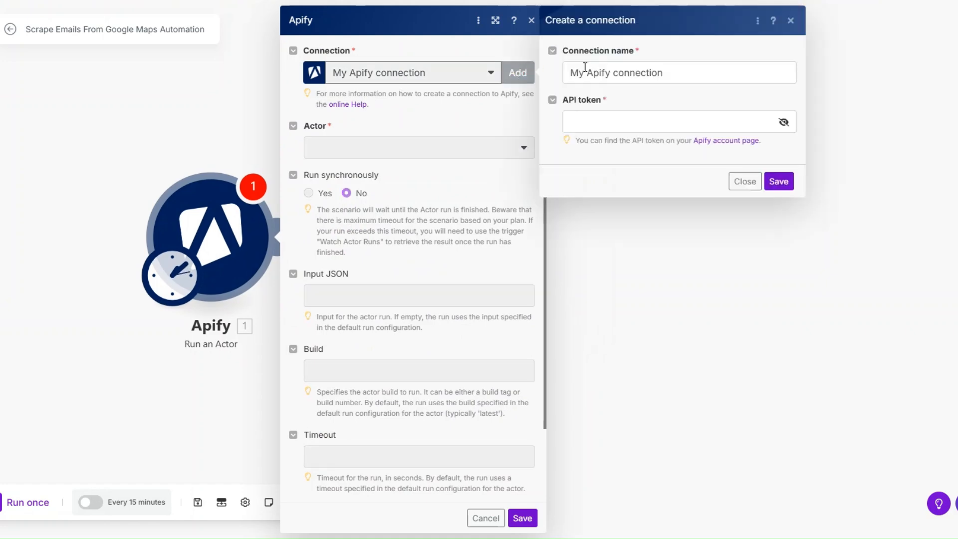
pyautogui.moveTo(680, 74); pyautogui.dragTo(570, 74)
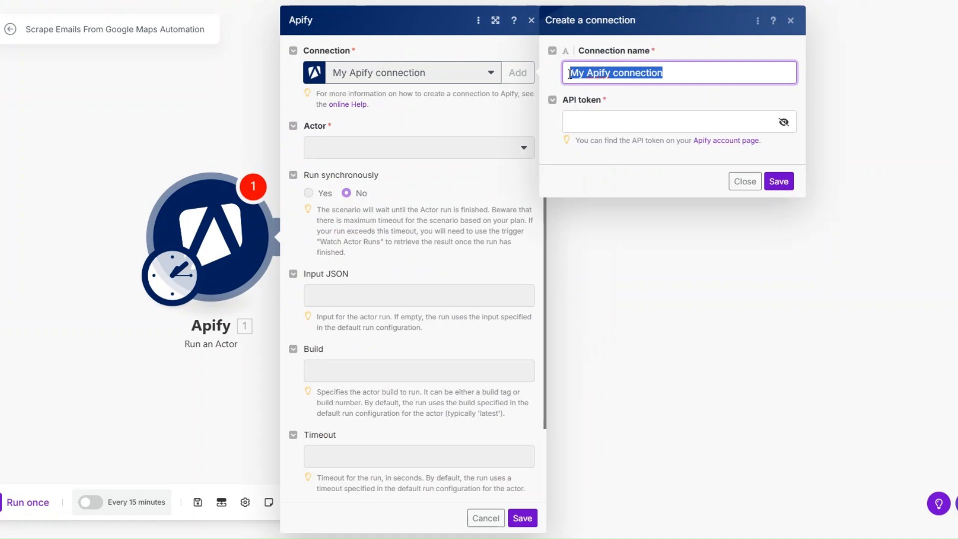
pyautogui.click(588, 121)
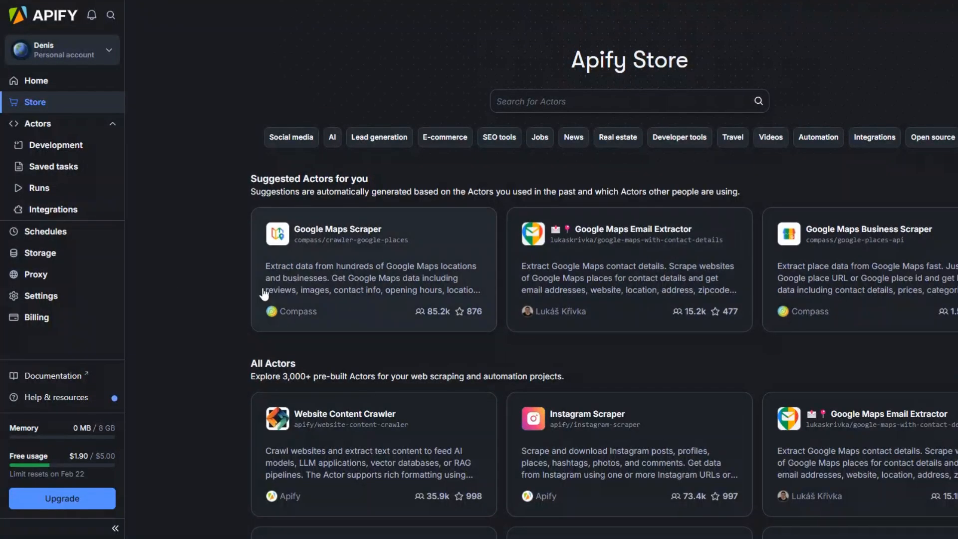
# - Copy the personal API token from Apify's API & Integrations settings and save it as the Make connection's API token
pyautogui.click(50, 299)
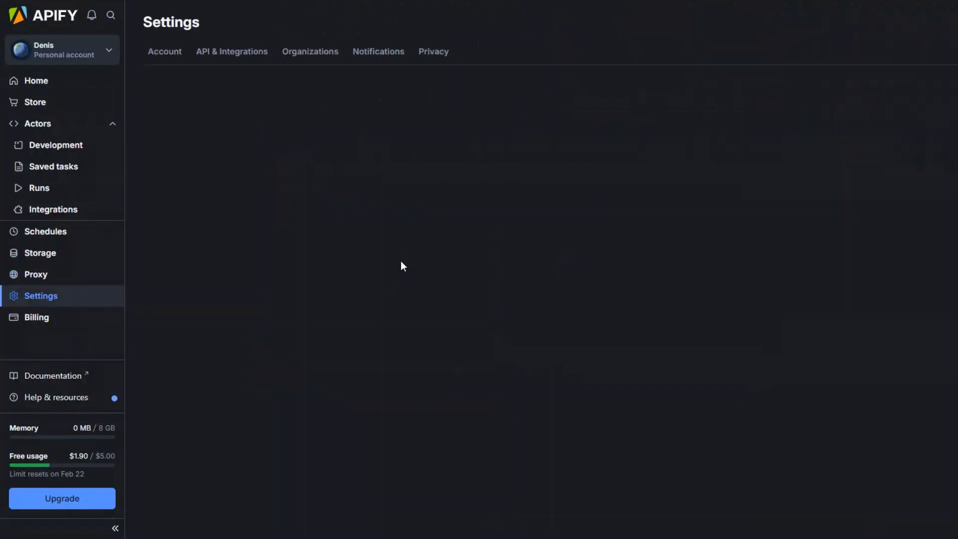
pyautogui.click(231, 55)
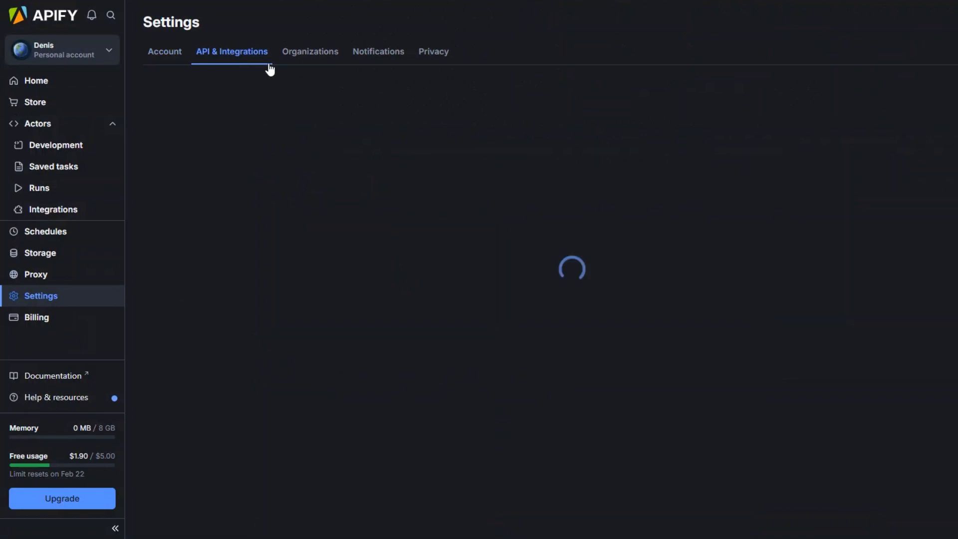
pyautogui.moveTo(161, 170); pyautogui.dragTo(253, 168)
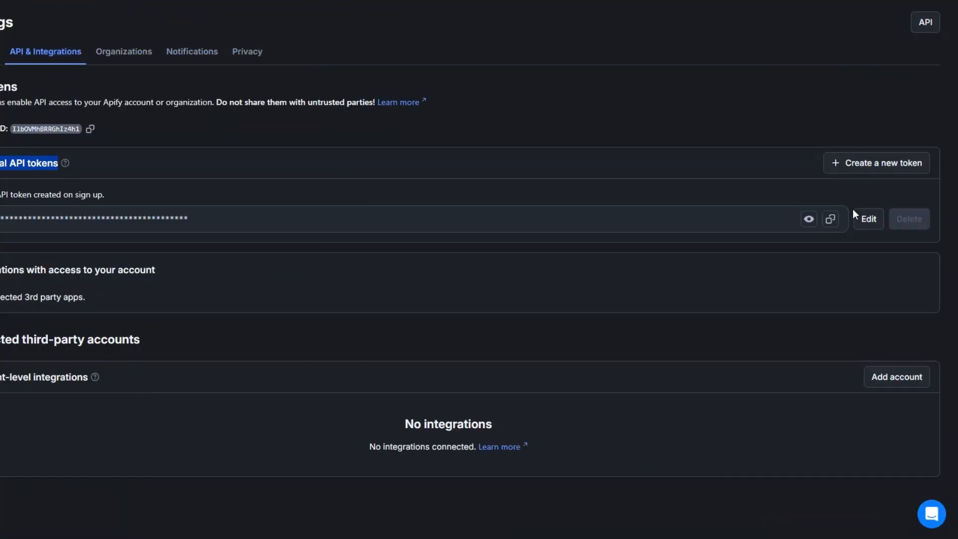
pyautogui.click(830, 219)
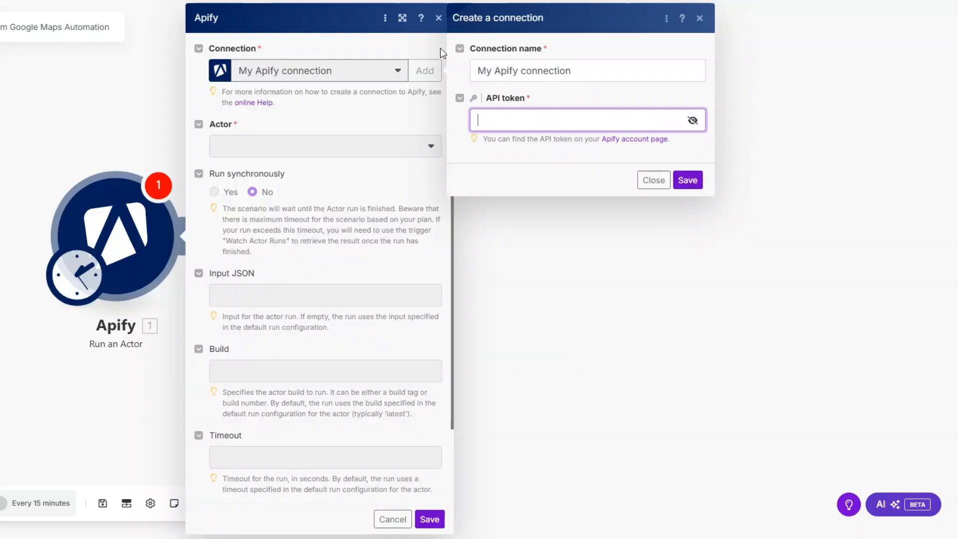
pyautogui.click(503, 155)
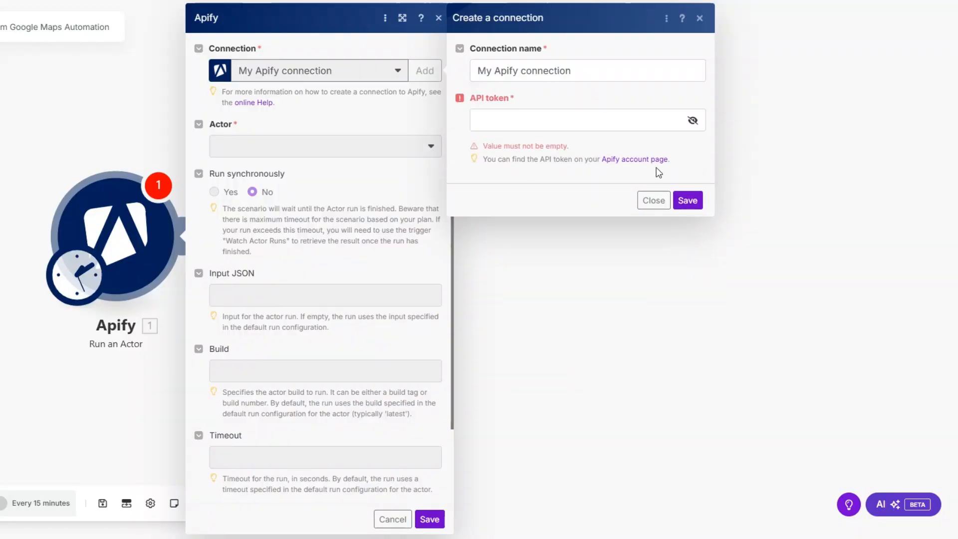
pyautogui.click(687, 200)
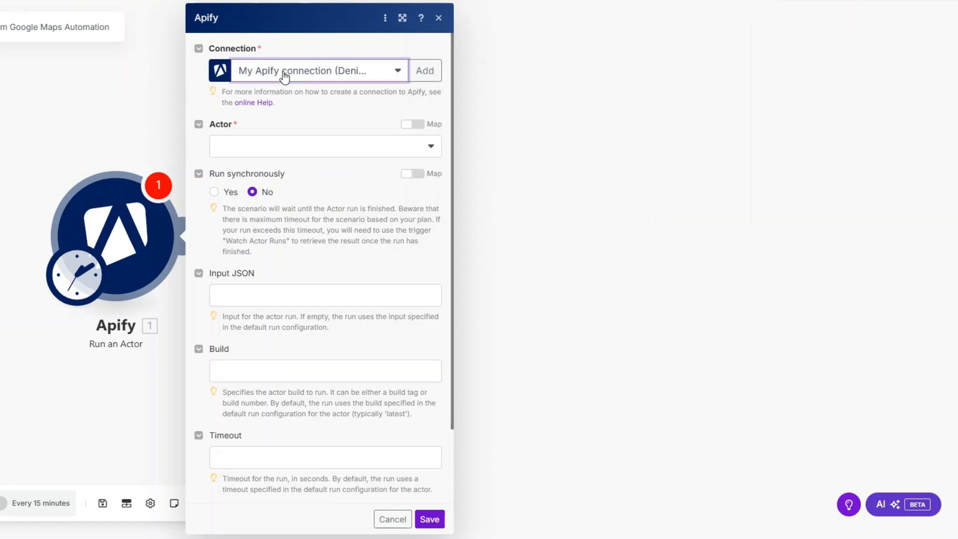
# - Set the module's actor to Google Maps Email Extractor and choose Yes for running synchronously
pyautogui.click(289, 151)
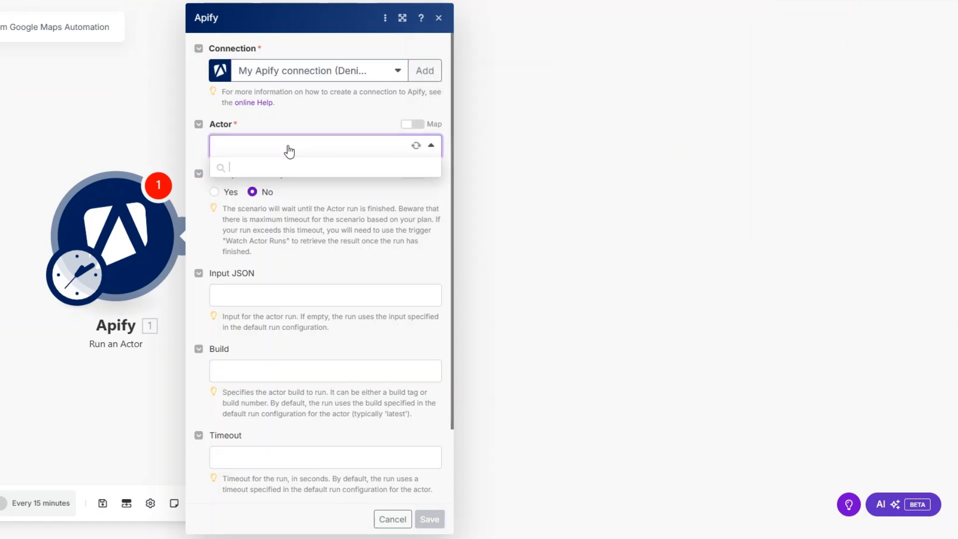
pyautogui.write('goo')
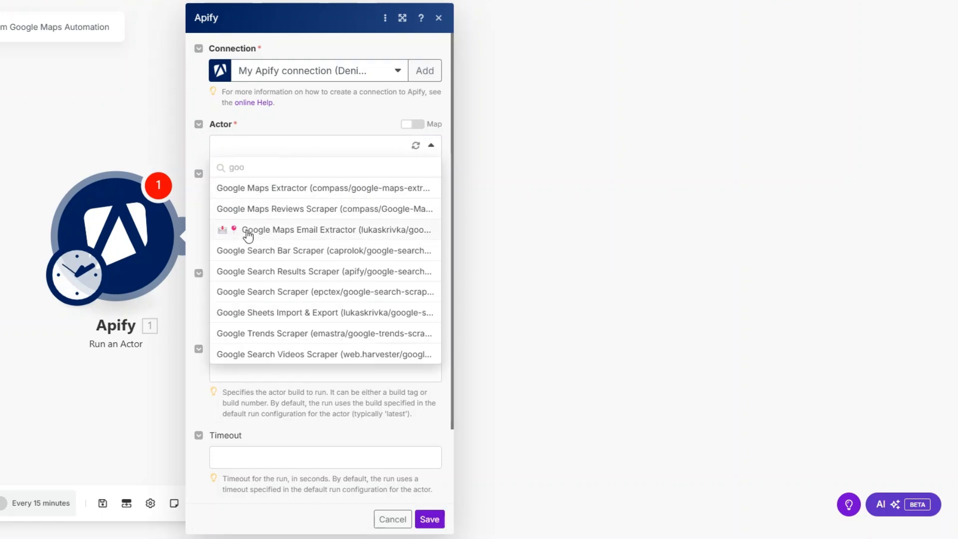
pyautogui.click(306, 233)
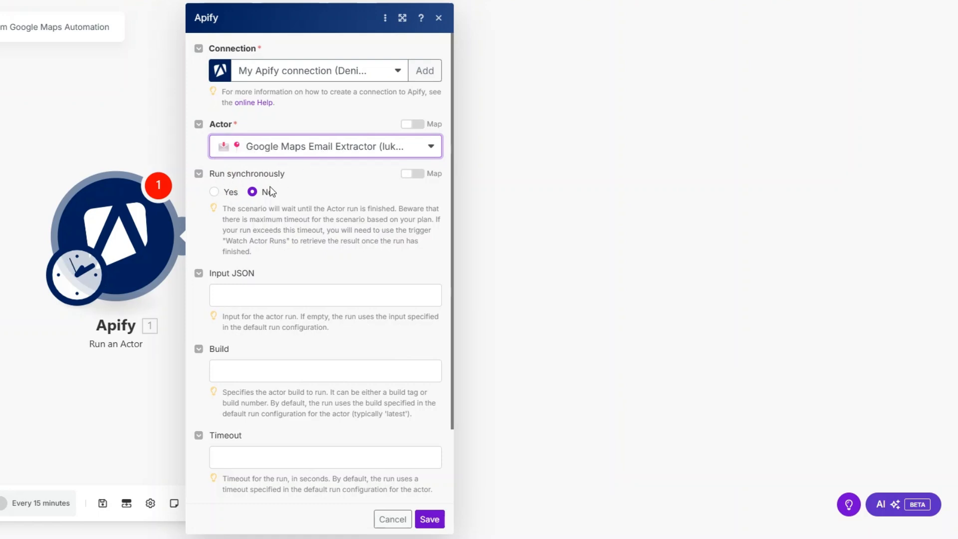
pyautogui.click(214, 191)
pyautogui.scroll(-1, 249, 225)
pyautogui.click(282, 234)
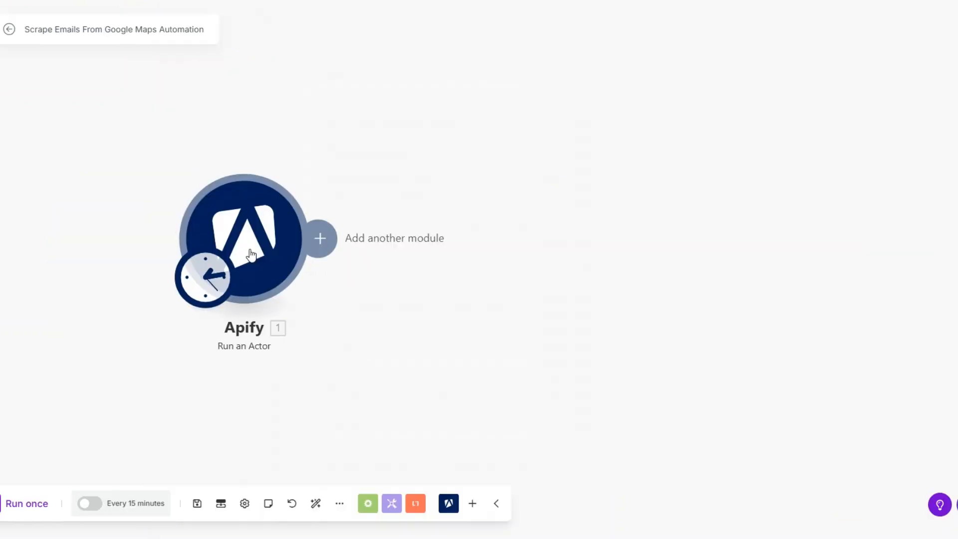
# - Rename the Apify Run an Actor module as Email Scraper
pyautogui.rightClick(252, 247)
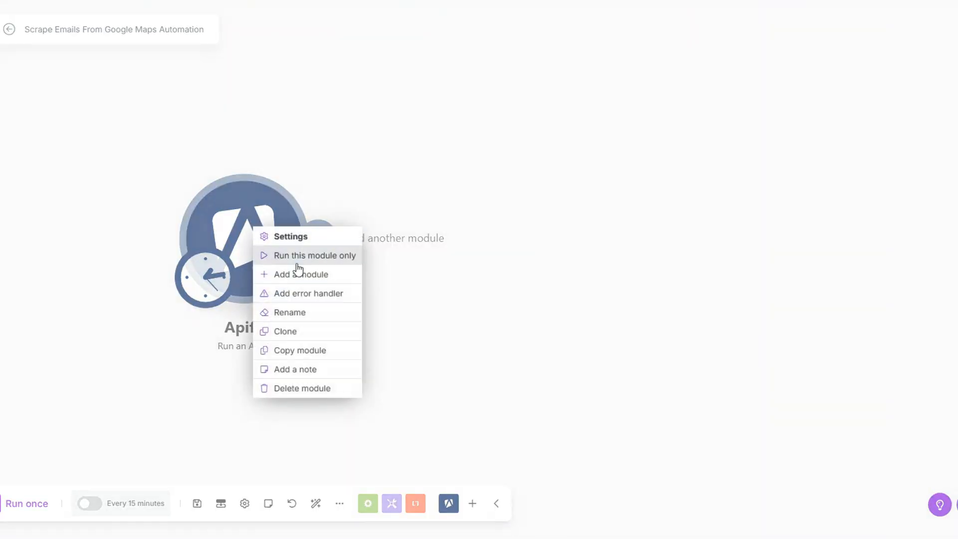
pyautogui.click(305, 313)
pyautogui.write('Email Scraper')
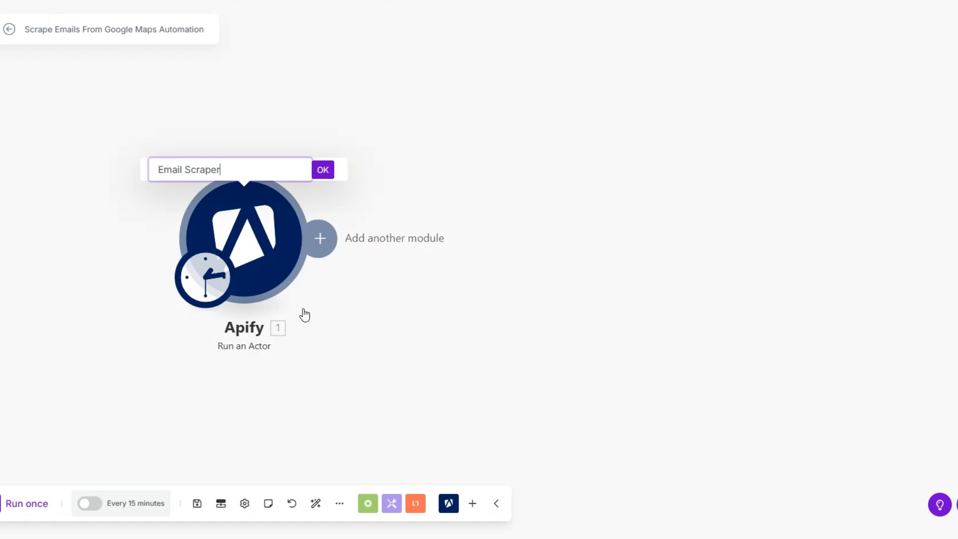
pyautogui.click(321, 171)
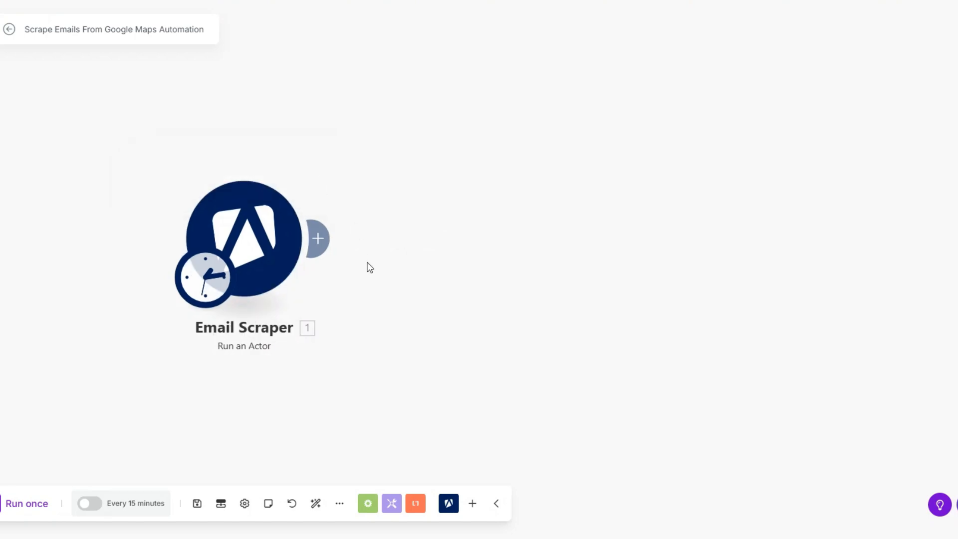
# - Add an Apify Get Dataset Items module after the Email Scraper module
pyautogui.click(320, 239)
pyautogui.click(594, 133)
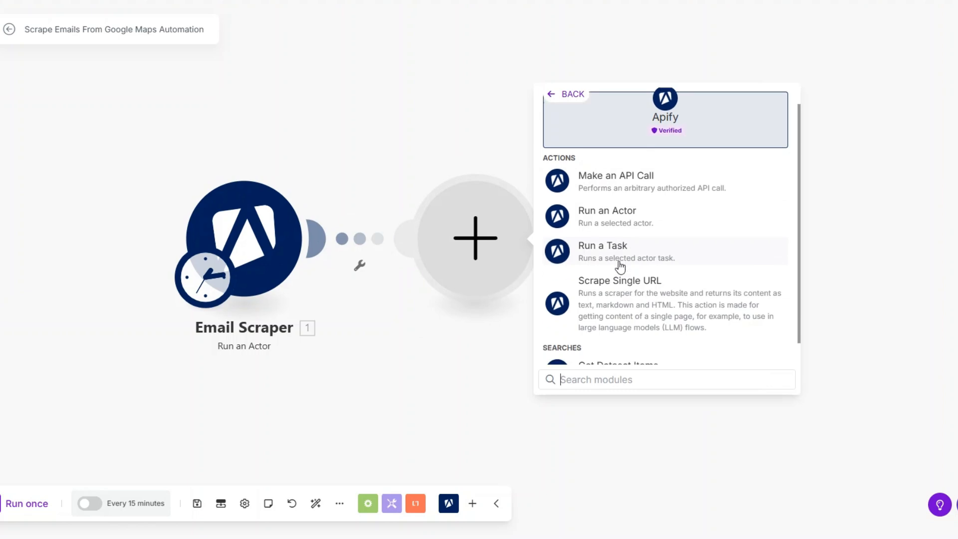
pyautogui.scroll(-1, 620, 267)
pyautogui.click(616, 354)
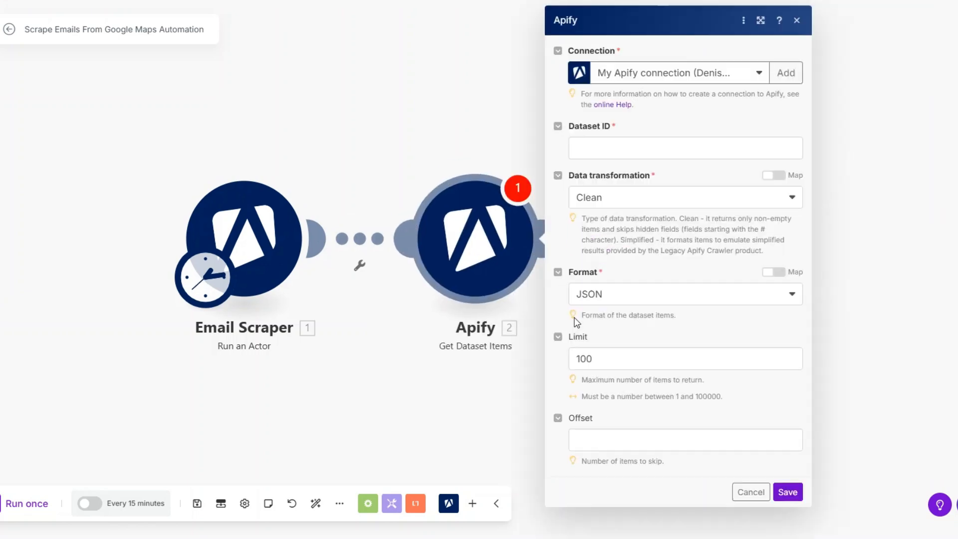
# - Map the module's Dataset ID to Email Scraper's defaultDatasetId and save it with the limit kept at 100
pyautogui.click(584, 145)
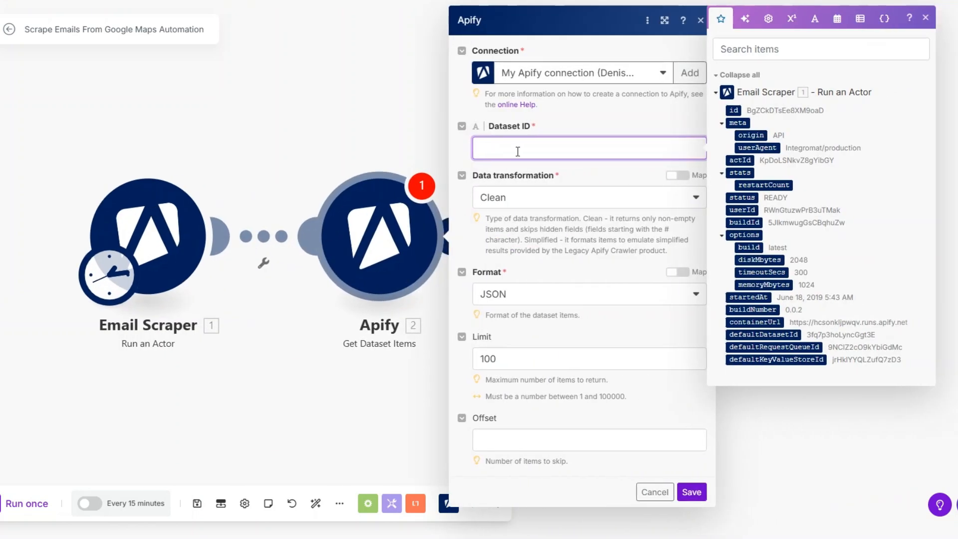
pyautogui.click(764, 334)
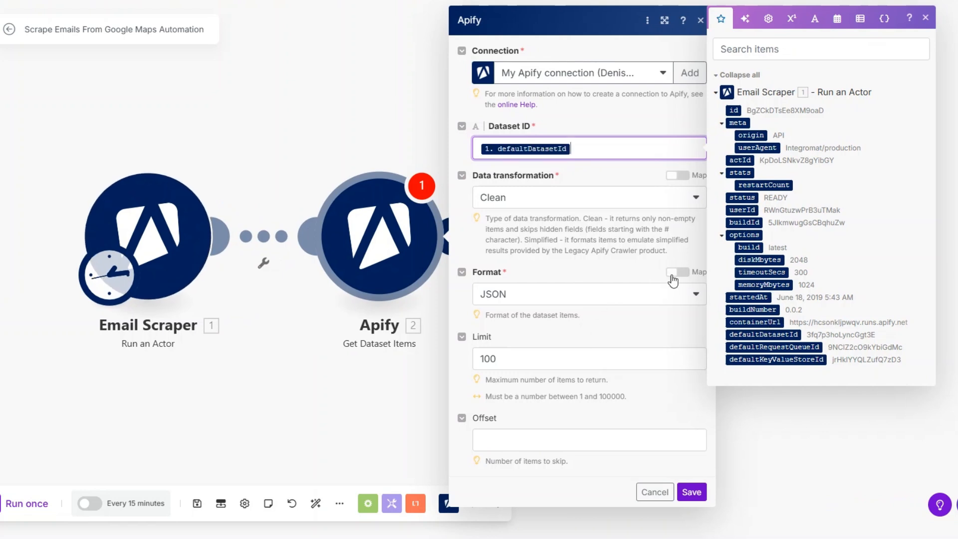
pyautogui.click(511, 358)
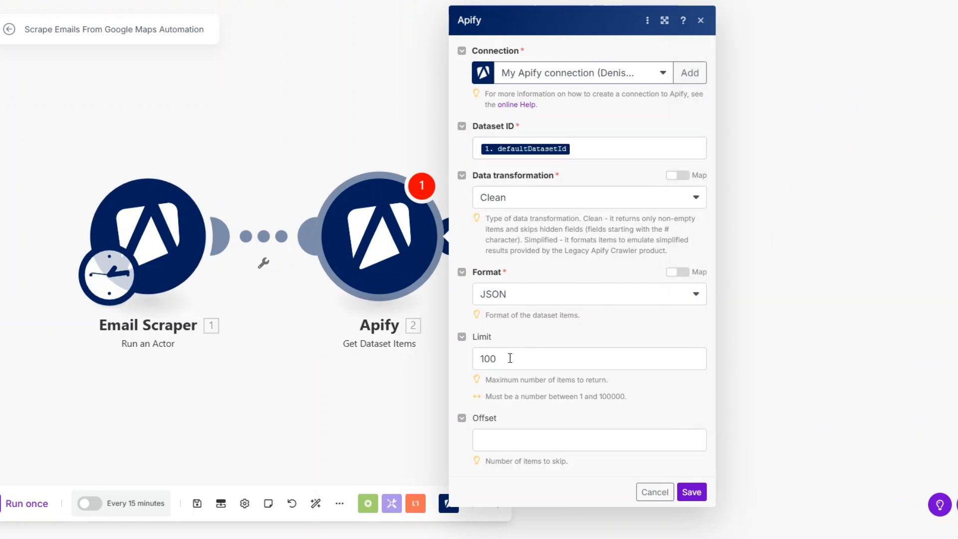
pyautogui.click(691, 493)
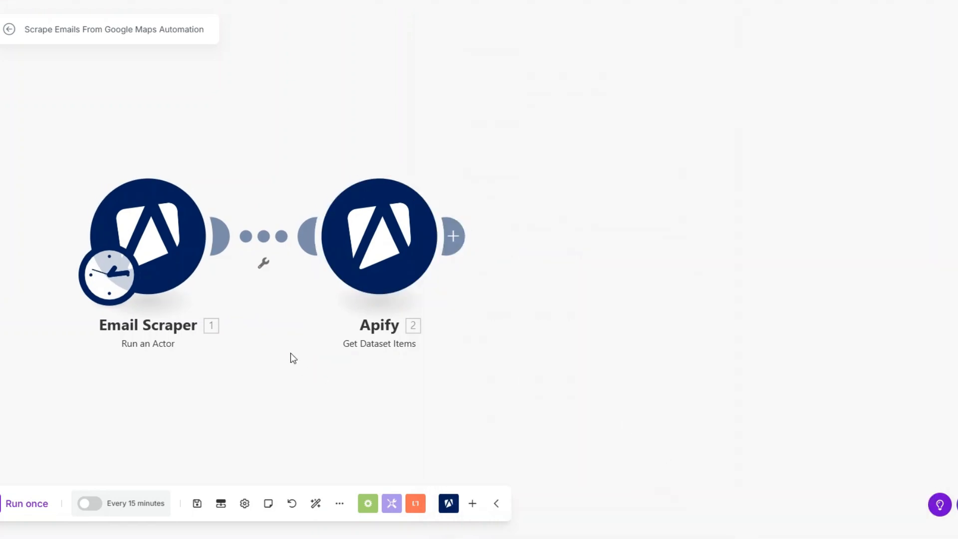
# - Rename the Get Dataset Items module as Get Emails
pyautogui.rightClick(366, 247)
pyautogui.click(405, 317)
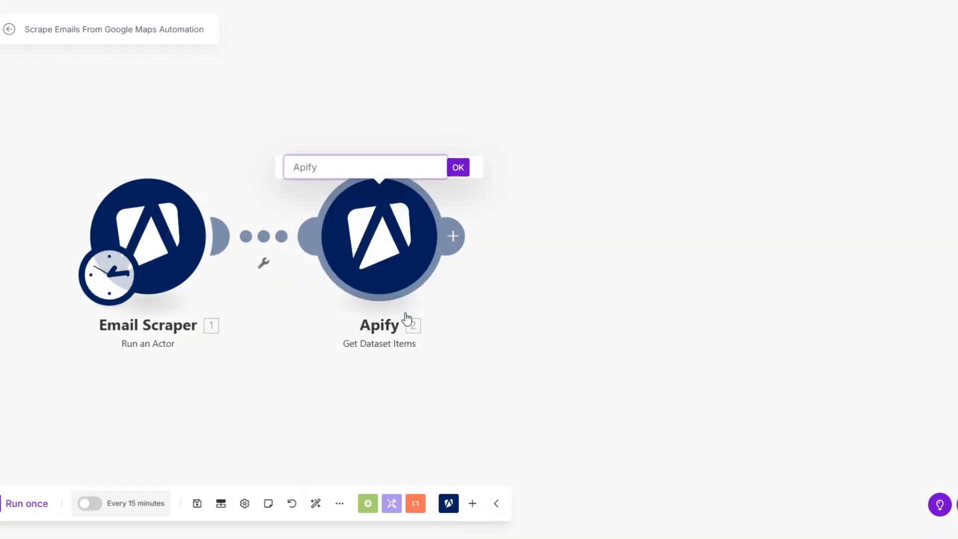
pyautogui.write('Get Emails')
pyautogui.click(459, 167)
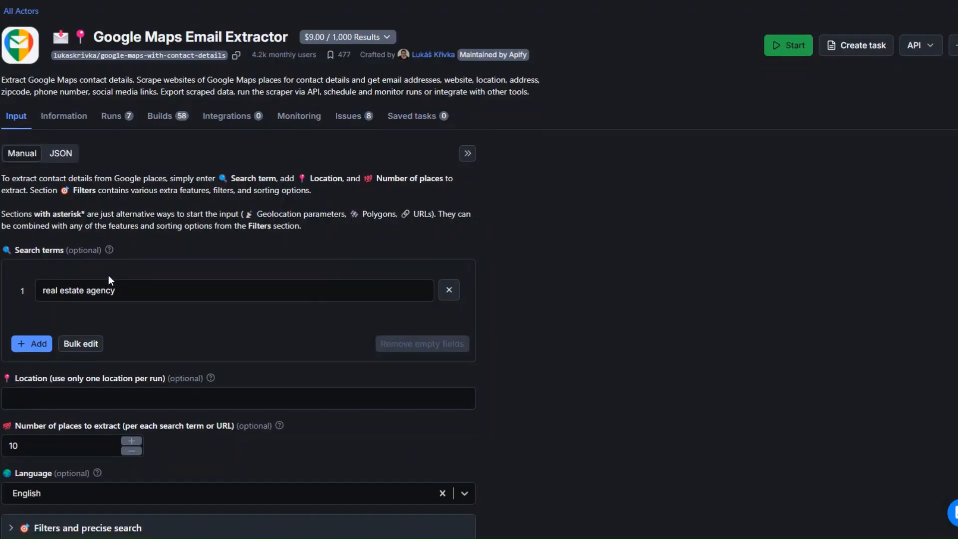
# - Switch to Apify and set the Google Maps Email Extractor's location to New York for the real estate agency search
pyautogui.scroll(-1, 108, 275)
pyautogui.click(92, 293)
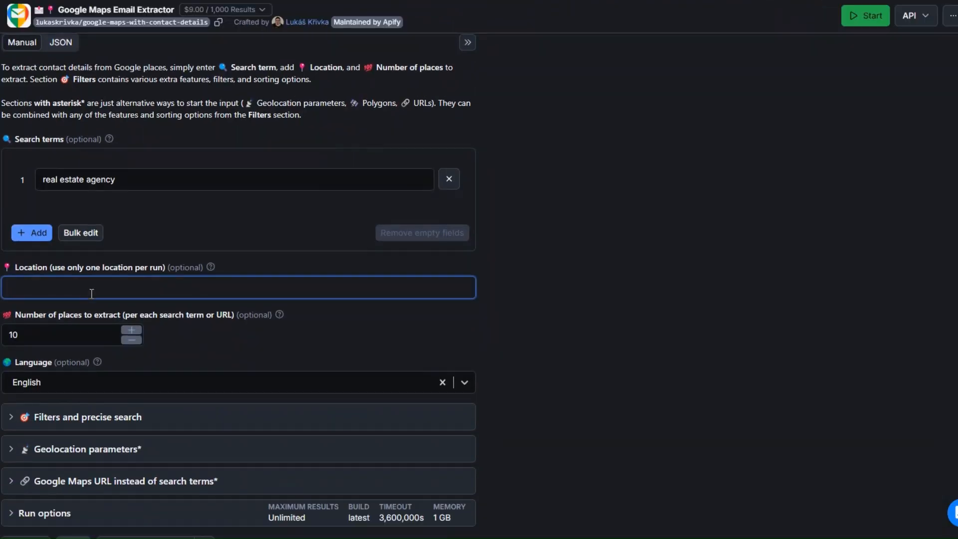
pyautogui.write('New York')
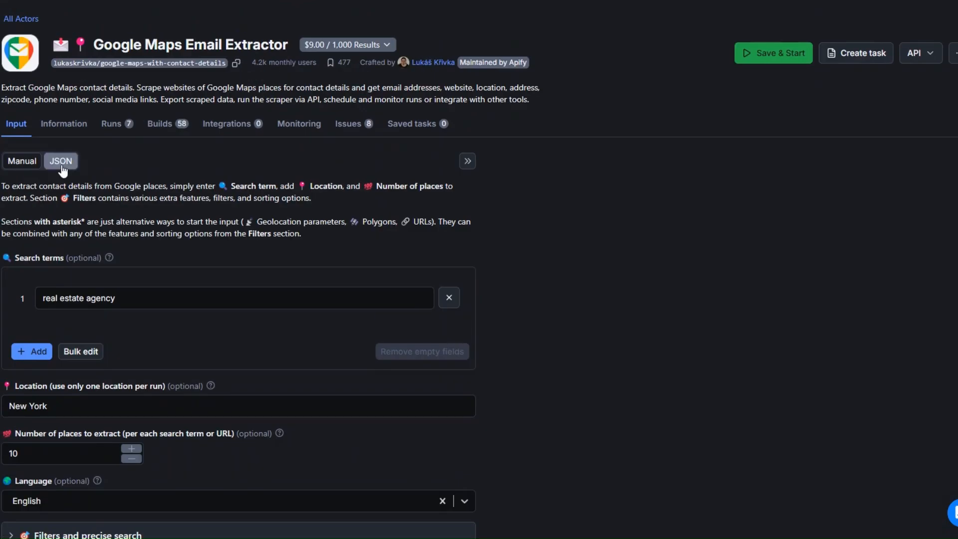
# - Show the extractor's input as JSON and copy the whole code block
pyautogui.click(61, 164)
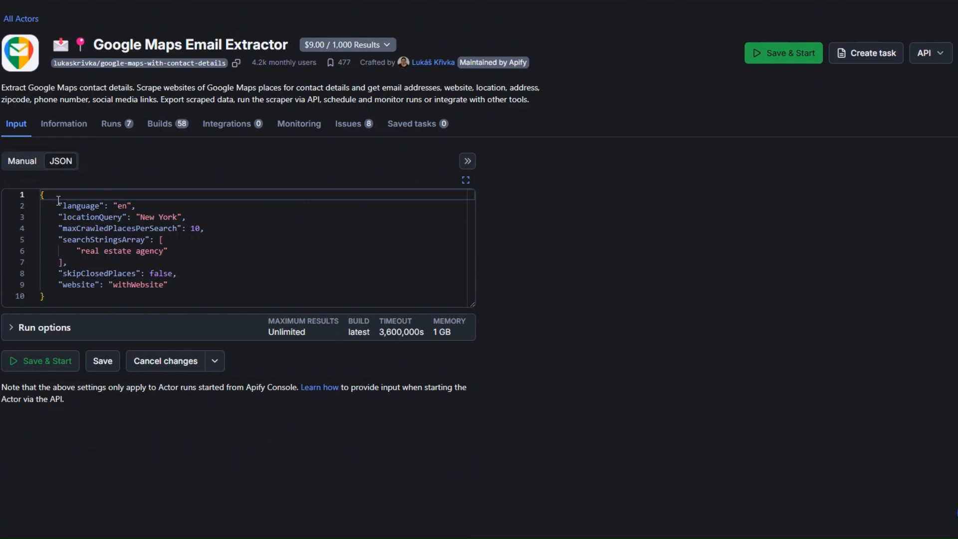
pyautogui.moveTo(41, 194); pyautogui.dragTo(45, 296)
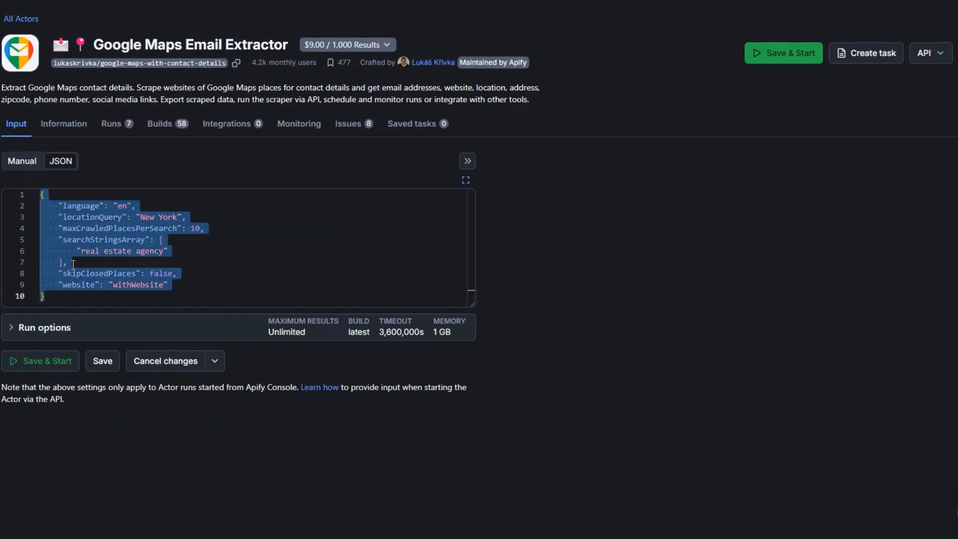
pyautogui.rightClick(72, 262)
pyautogui.click(125, 370)
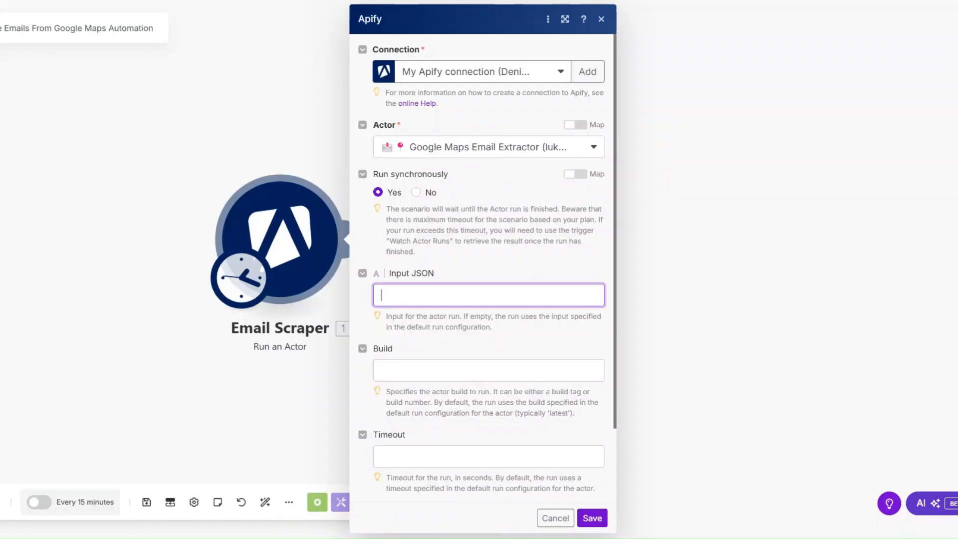
# - Process the copied actor input in JSON Formatter & Validator and copy the formatted JSON
pyautogui.click(406, 295)
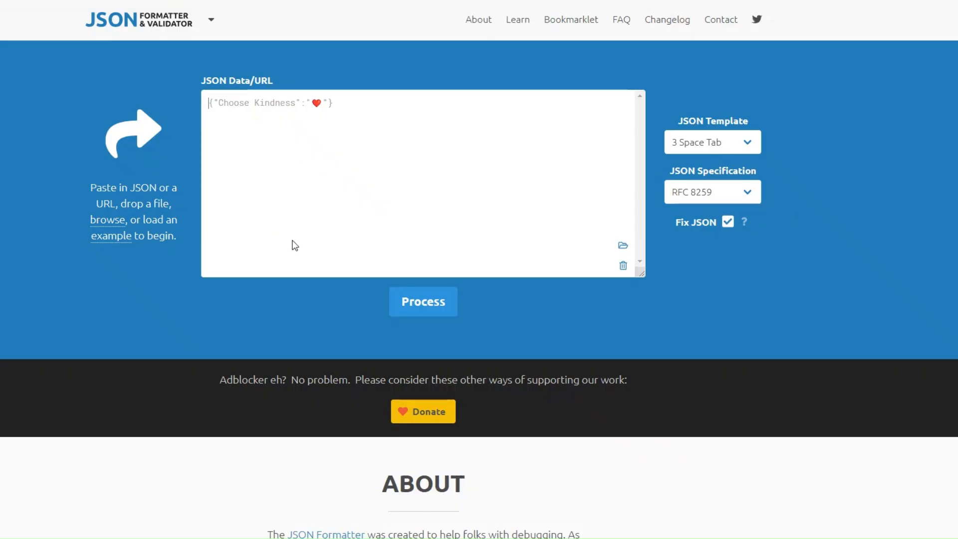
pyautogui.hotkey('ctrl', 'v')
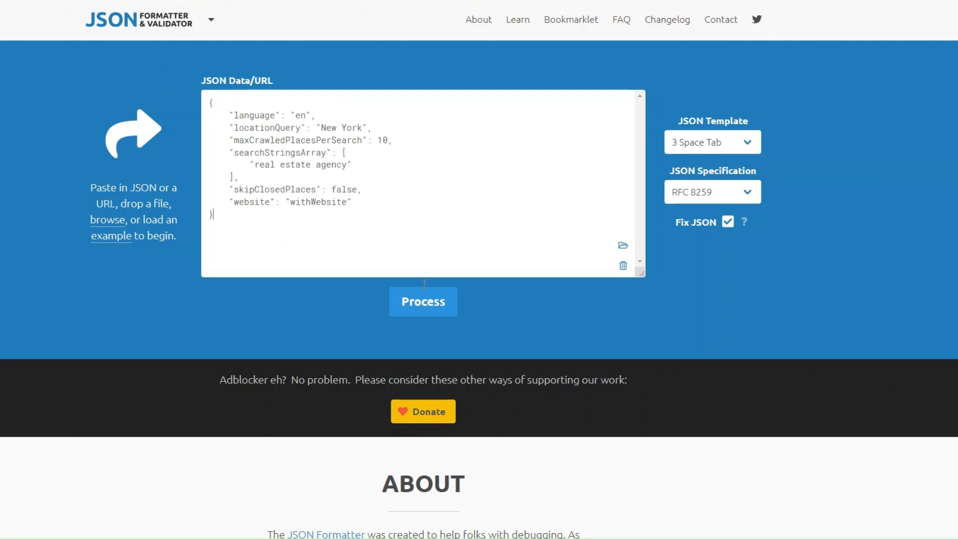
pyautogui.click(430, 303)
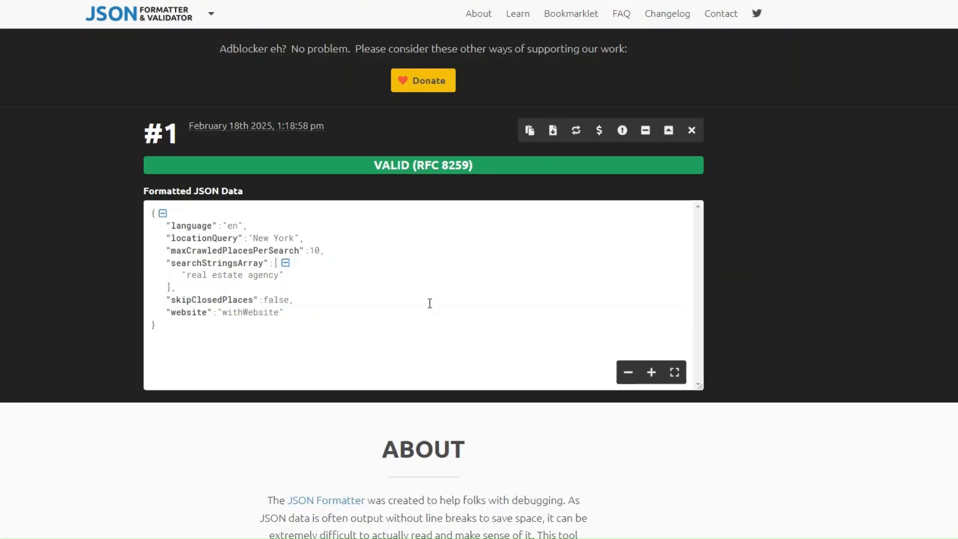
pyautogui.click(531, 133)
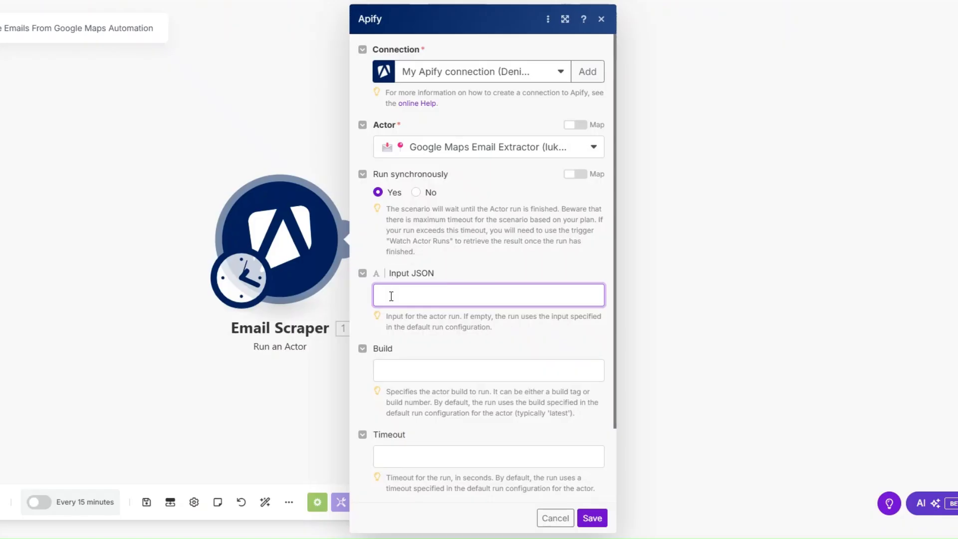
# - Paste the formatted JSON as the Input JSON of Make's Email Scraper module and save the module
pyautogui.hotkey('ctrl', 'v')
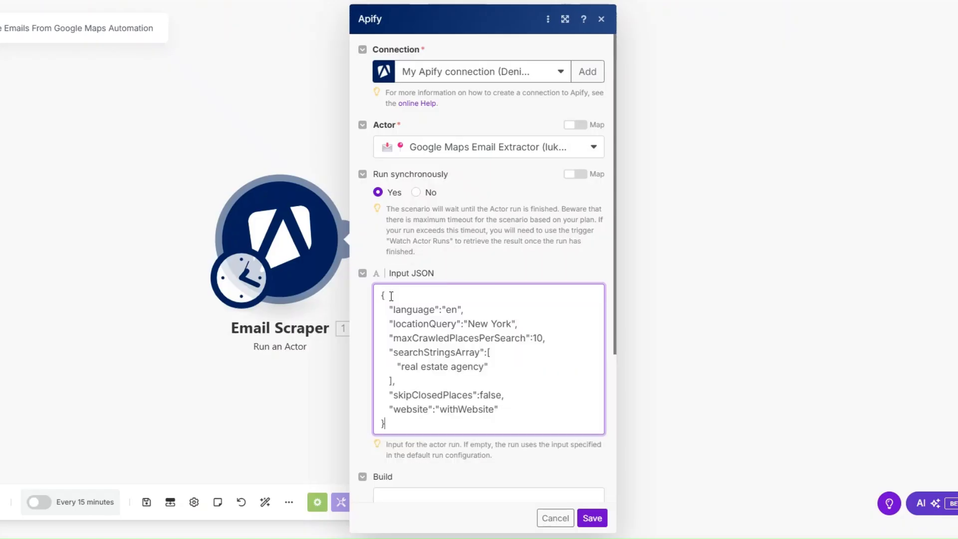
pyautogui.scroll(-5, 392, 296)
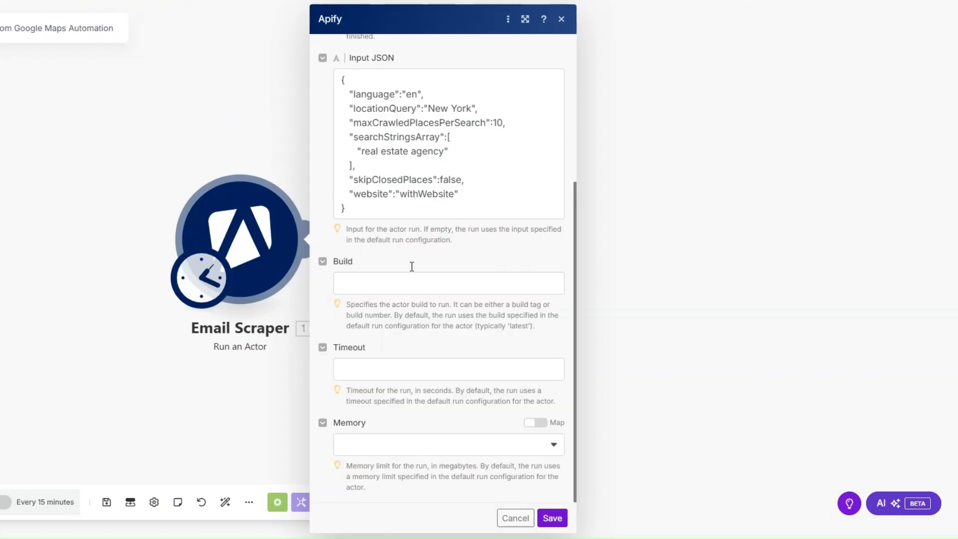
pyautogui.click(552, 518)
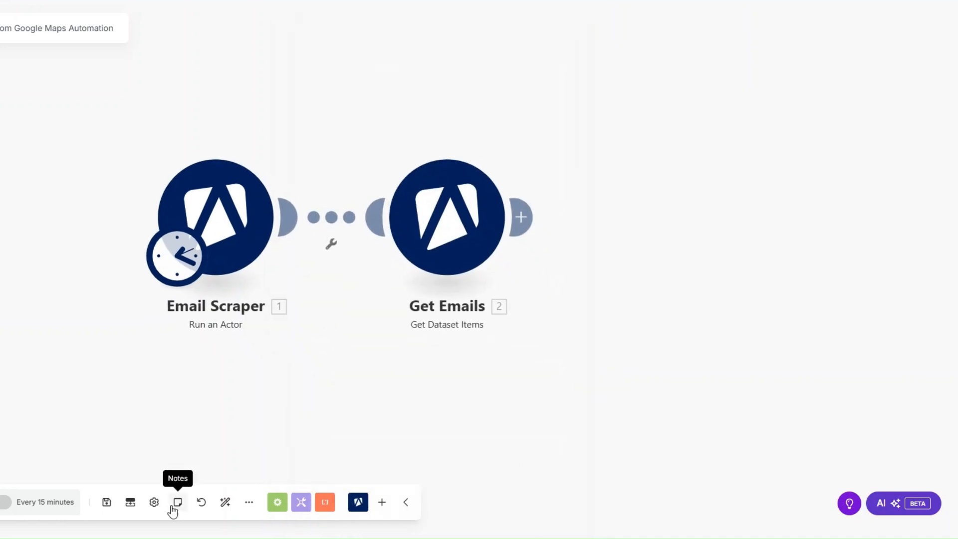
# - Auto-align the scenario's modules and run the scenario once
pyautogui.click(231, 505)
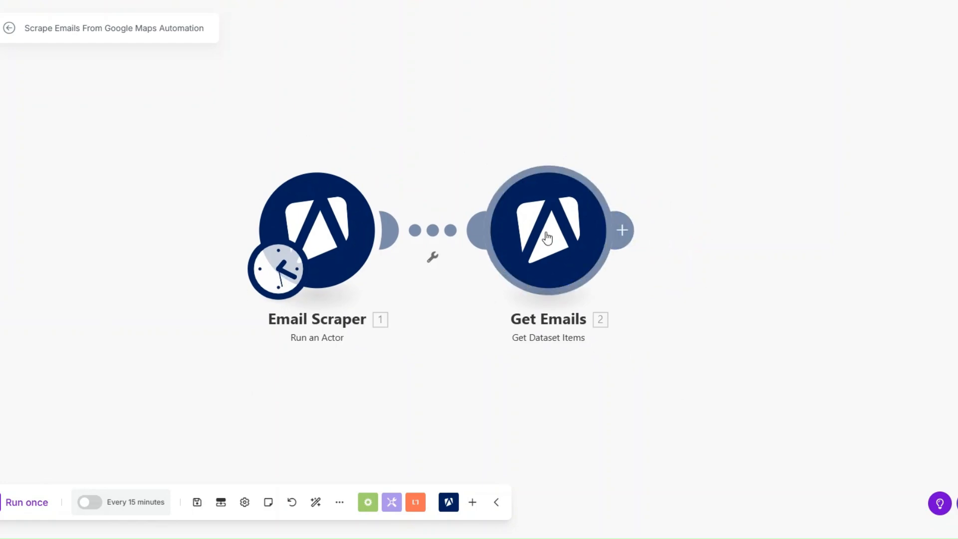
pyautogui.click(40, 502)
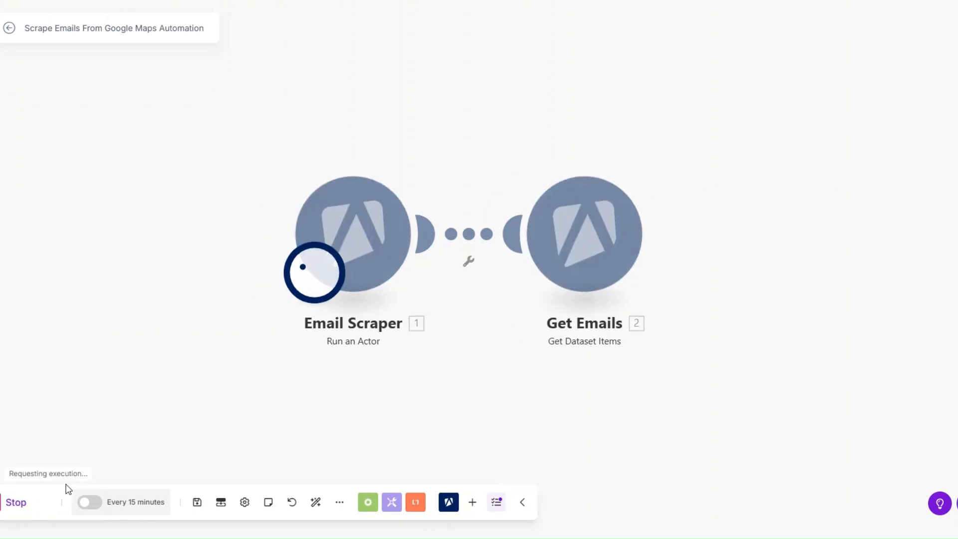
pyautogui.moveTo(433, 345); pyautogui.dragTo(354, 340)
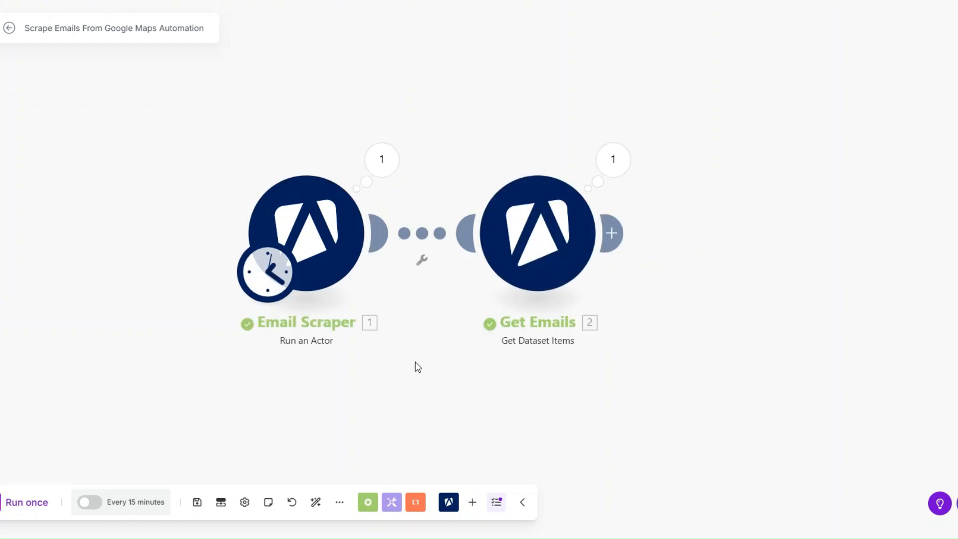
pyautogui.moveTo(416, 363); pyautogui.dragTo(434, 381)
# - Inspect the Email Scraper module's run details, checking the search term and location in its input
pyautogui.click(409, 179)
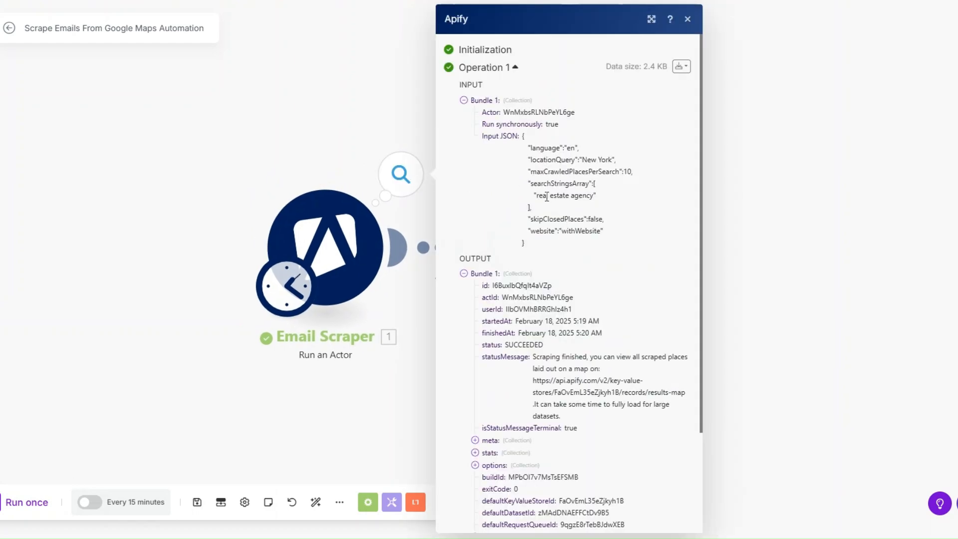
pyautogui.moveTo(534, 196); pyautogui.dragTo(597, 195)
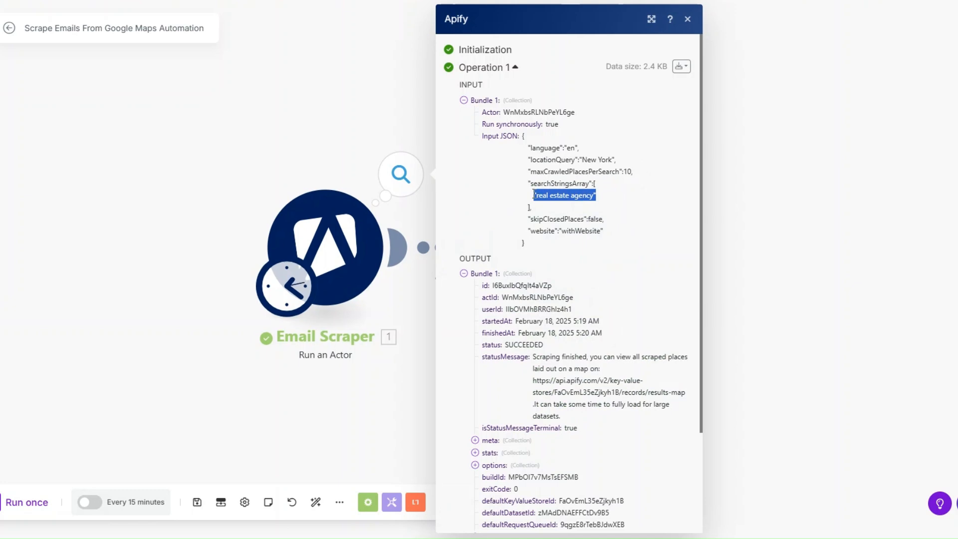
pyautogui.moveTo(582, 159); pyautogui.dragTo(614, 159)
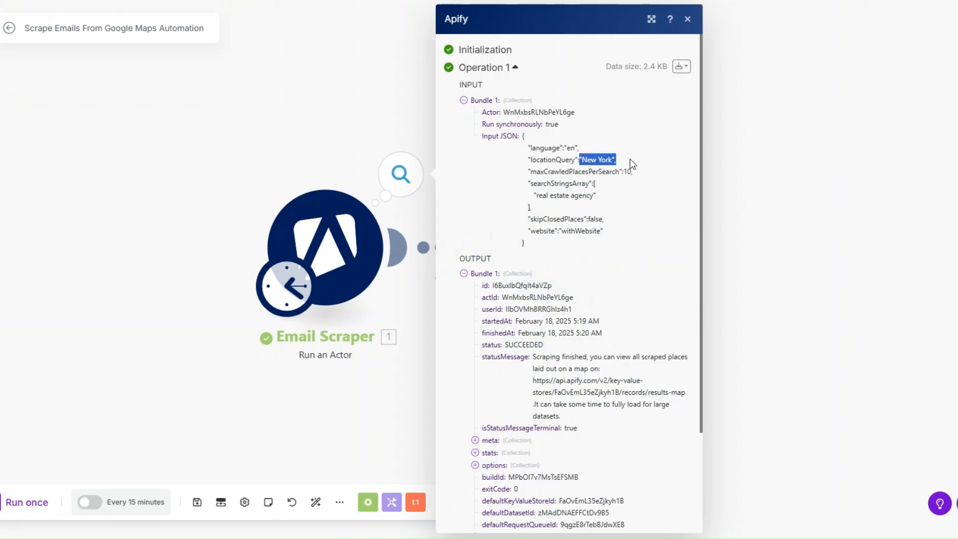
pyautogui.click(423, 381)
# - Open the Get Emails module's run output and browse through its result bundles, expanding the collapsed ones
pyautogui.click(631, 175)
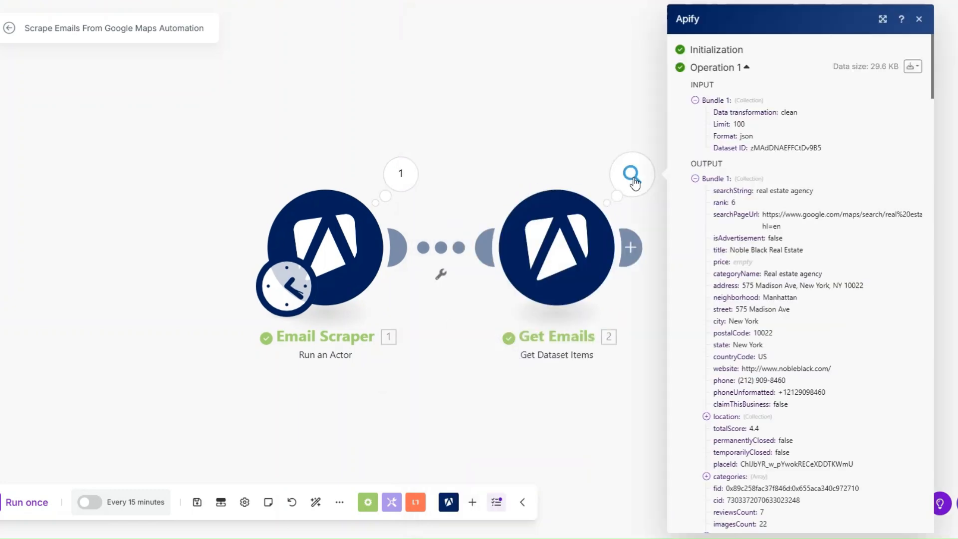
pyautogui.scroll(-20, 762, 275)
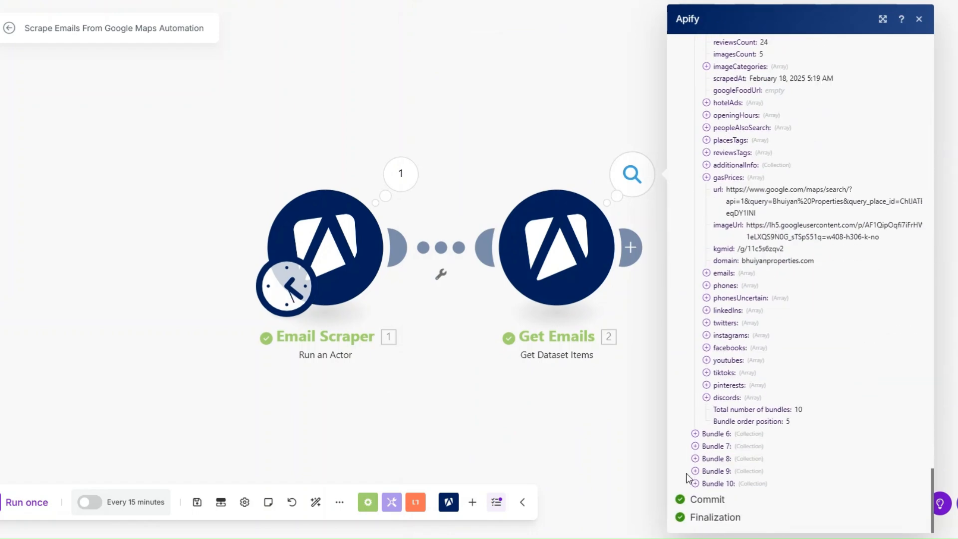
pyautogui.click(695, 470)
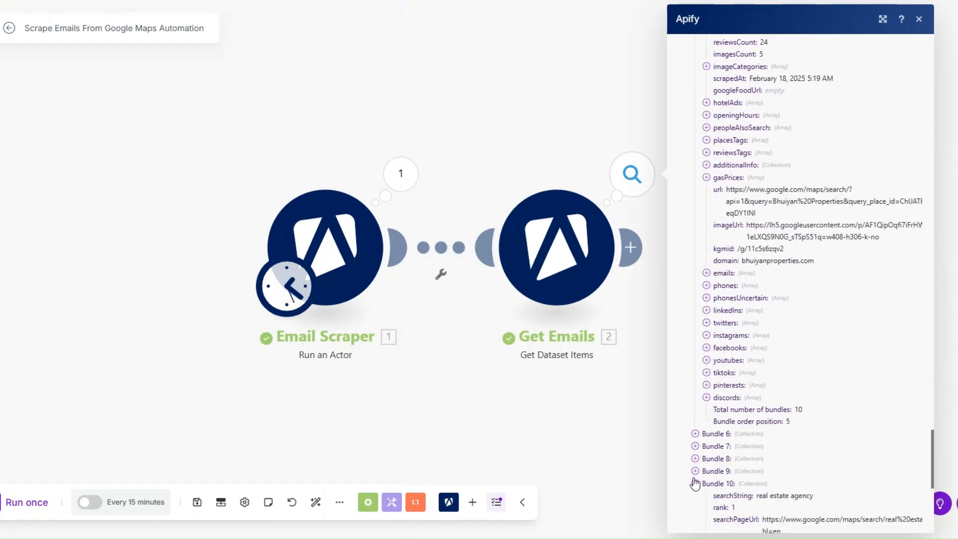
pyautogui.click(695, 433)
pyautogui.scroll(-10, 790, 358)
pyautogui.scroll(20, 790, 358)
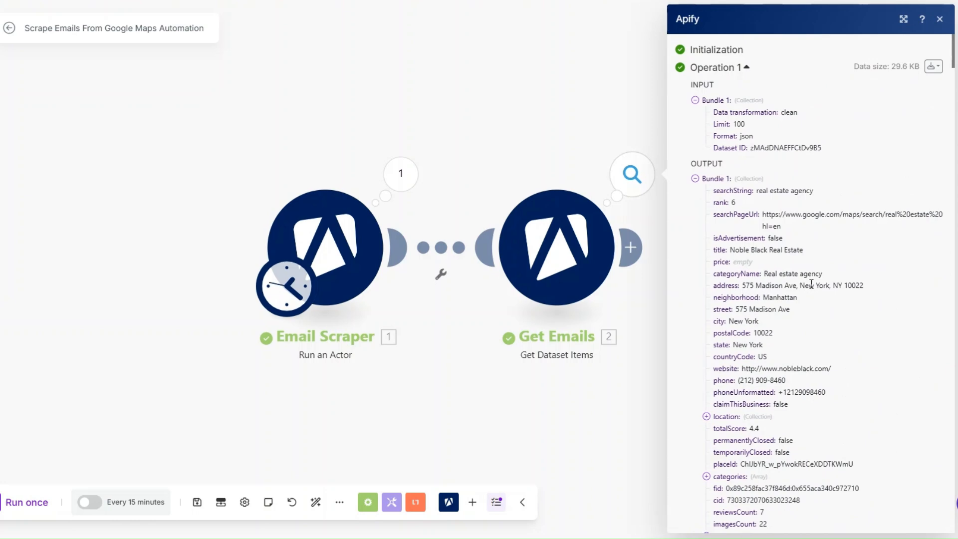
# - Examine the first output bundle's business details, including its phone, location and domain fields
pyautogui.scroll(-3, 757, 298)
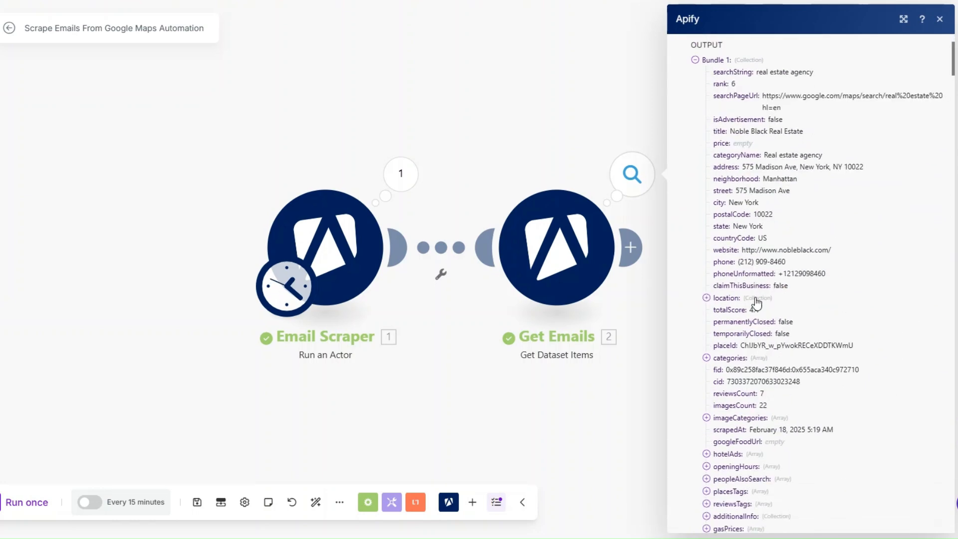
pyautogui.moveTo(741, 250); pyautogui.dragTo(859, 278)
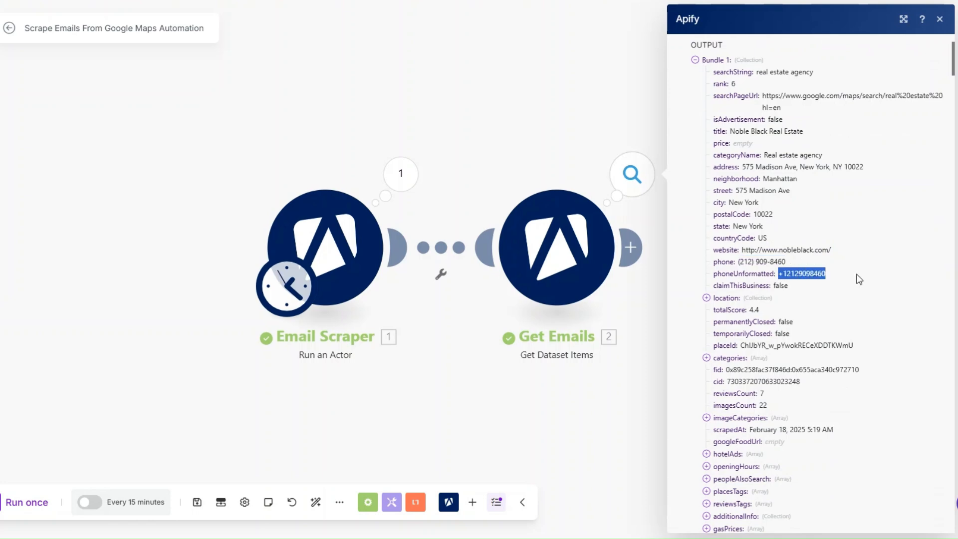
pyautogui.click(706, 299)
pyautogui.click(707, 299)
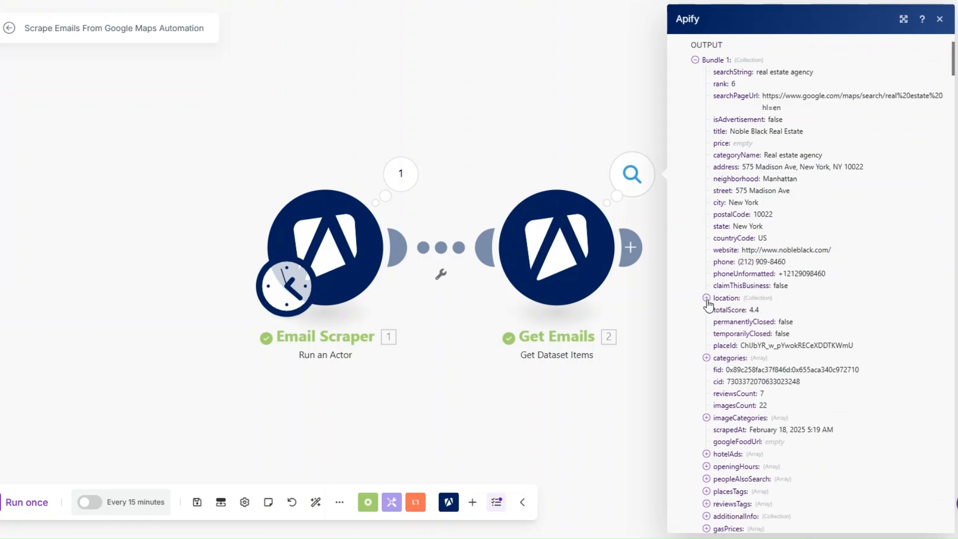
pyautogui.scroll(-6, 709, 303)
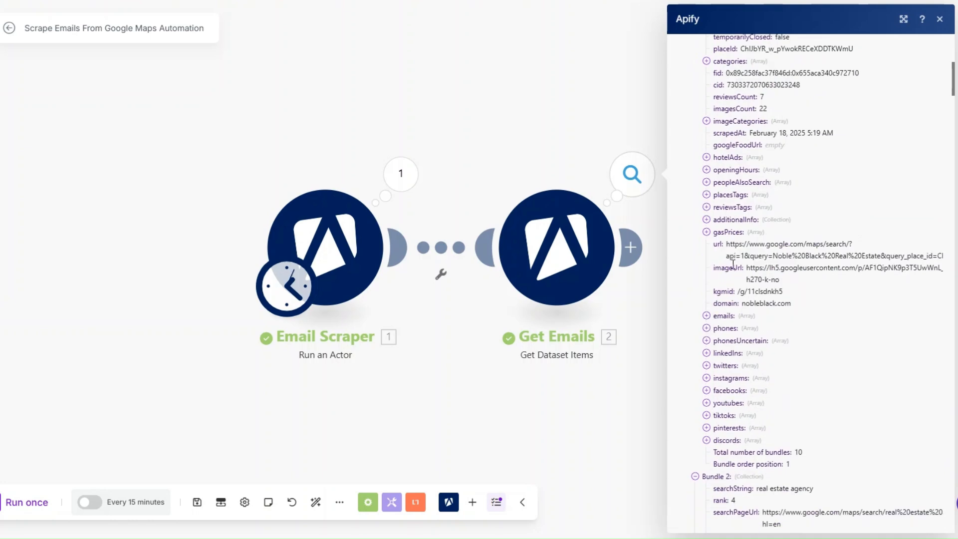
pyautogui.moveTo(742, 303); pyautogui.dragTo(804, 306)
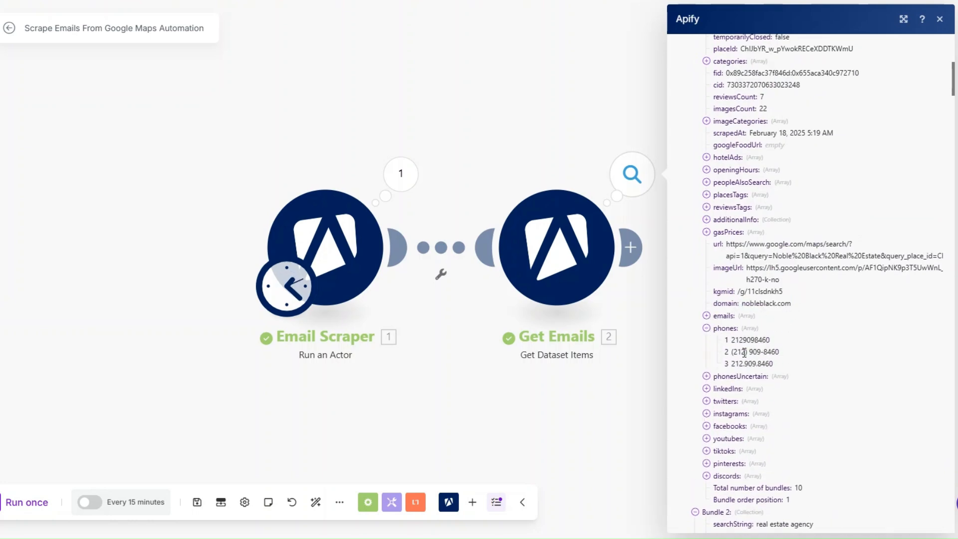
# - Examine the first bundle's social media fields, expanding its LinkedIn, Twitter, Instagram, Facebook, YouTube, TikTok, Pinterest and Discord lists
pyautogui.scroll(-1, 709, 333)
pyautogui.click(707, 330)
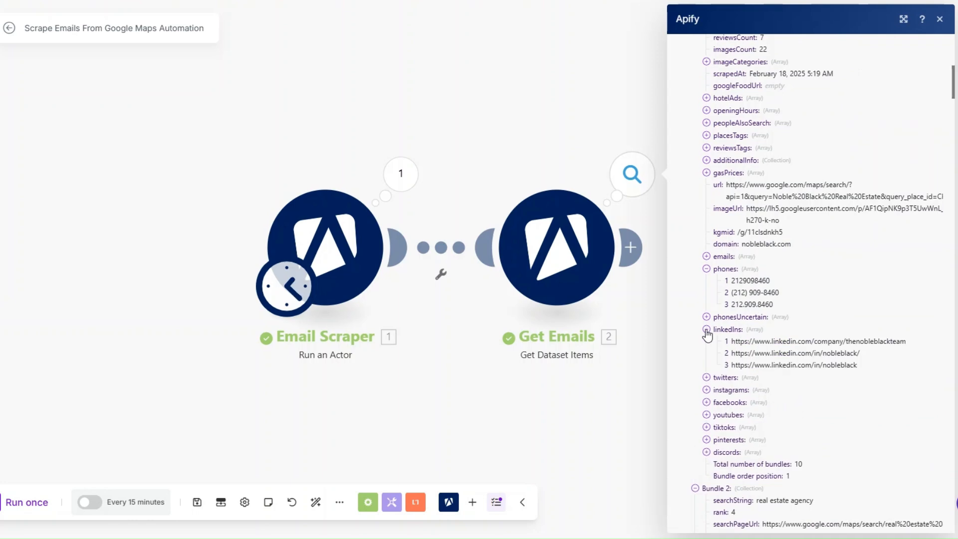
pyautogui.click(707, 378)
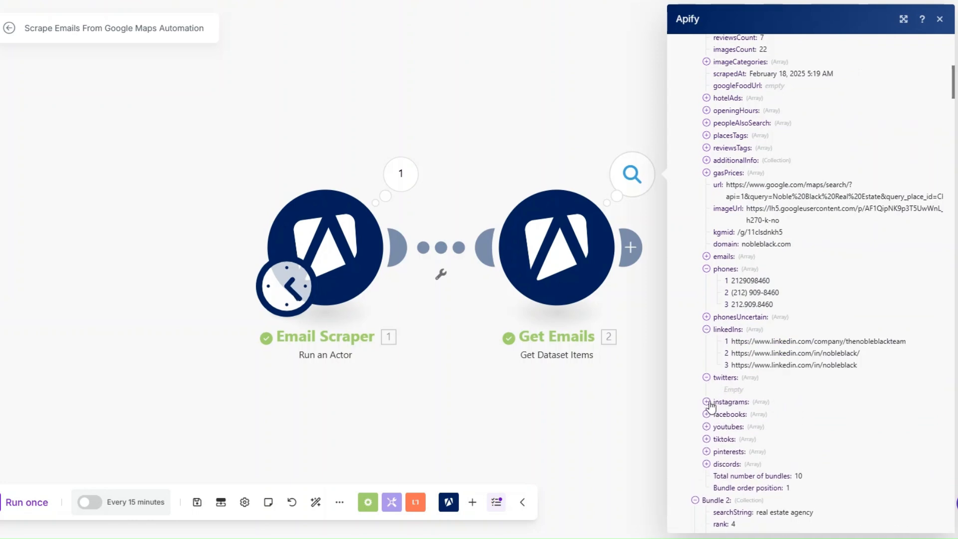
pyautogui.click(707, 402)
pyautogui.click(706, 427)
pyautogui.click(707, 451)
pyautogui.scroll(-2, 747, 352)
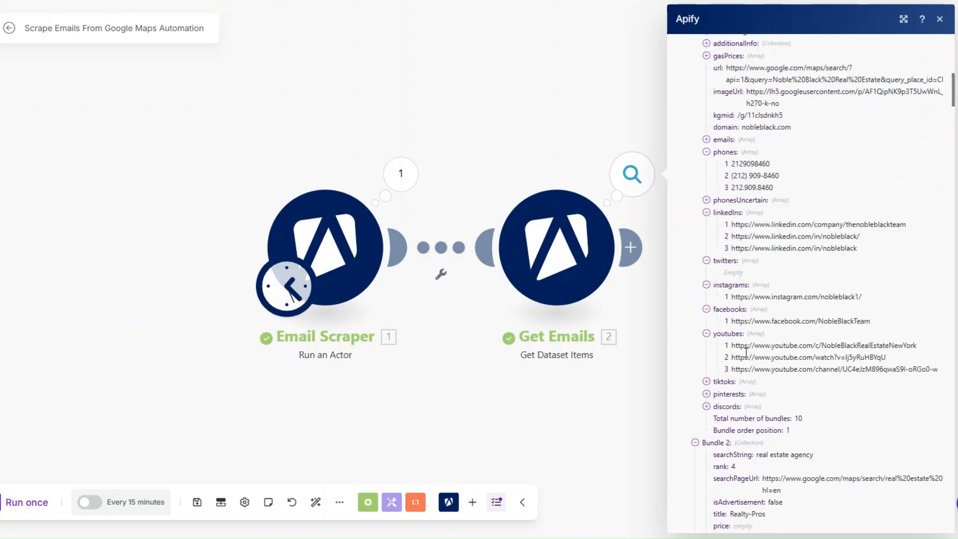
pyautogui.scroll(-2, 746, 352)
pyautogui.click(707, 261)
pyautogui.click(707, 286)
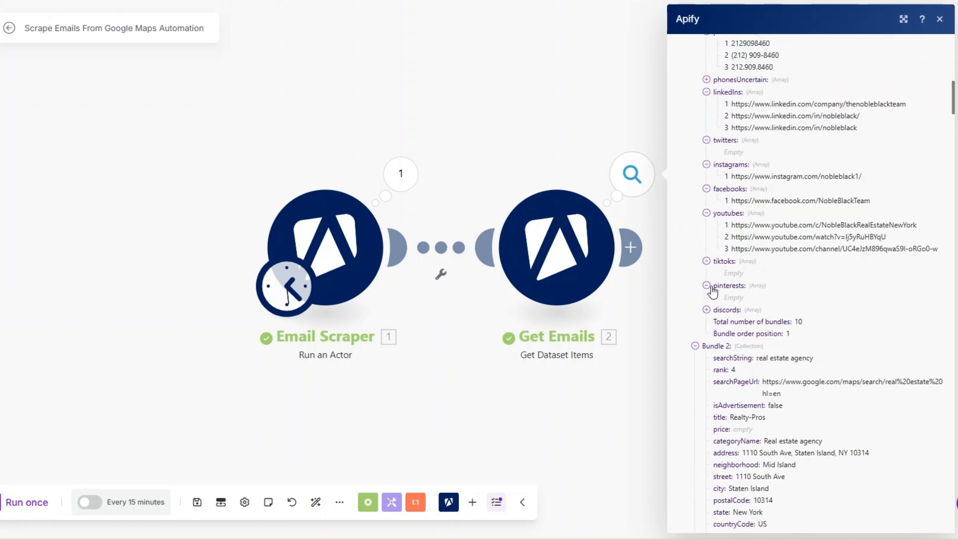
pyautogui.click(707, 309)
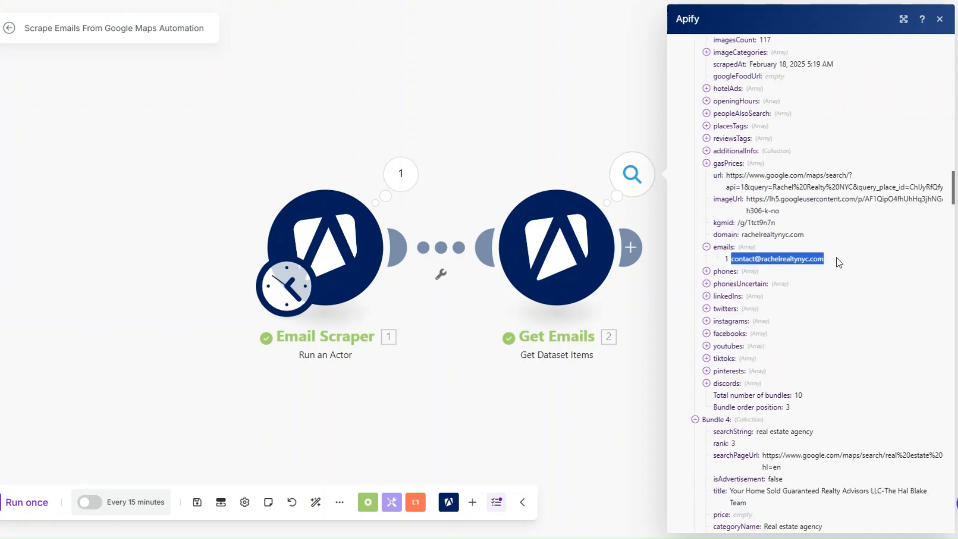
# - Browse the scraped business details in the following output bundles, and close the Get Emails module's run output
pyautogui.scroll(-10, 837, 256)
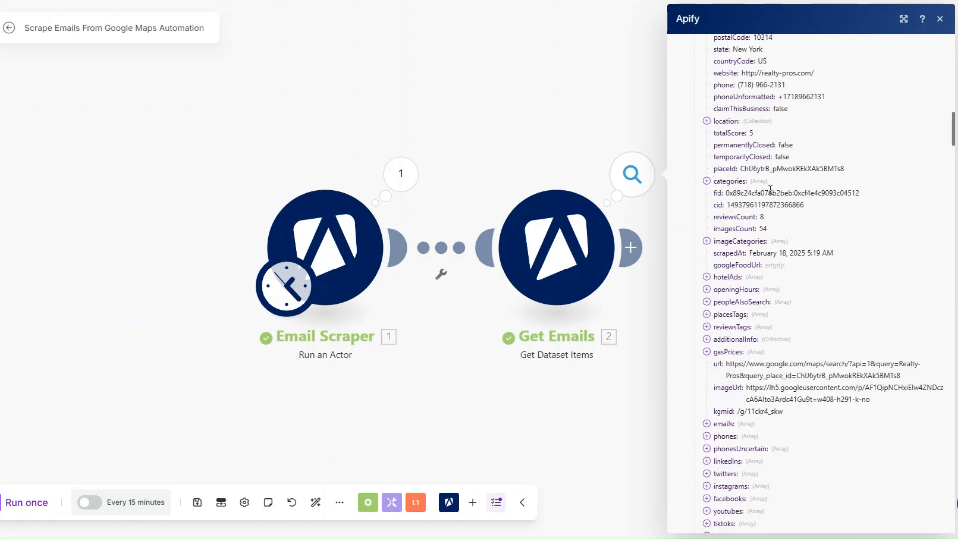
pyautogui.scroll(-15, 770, 190)
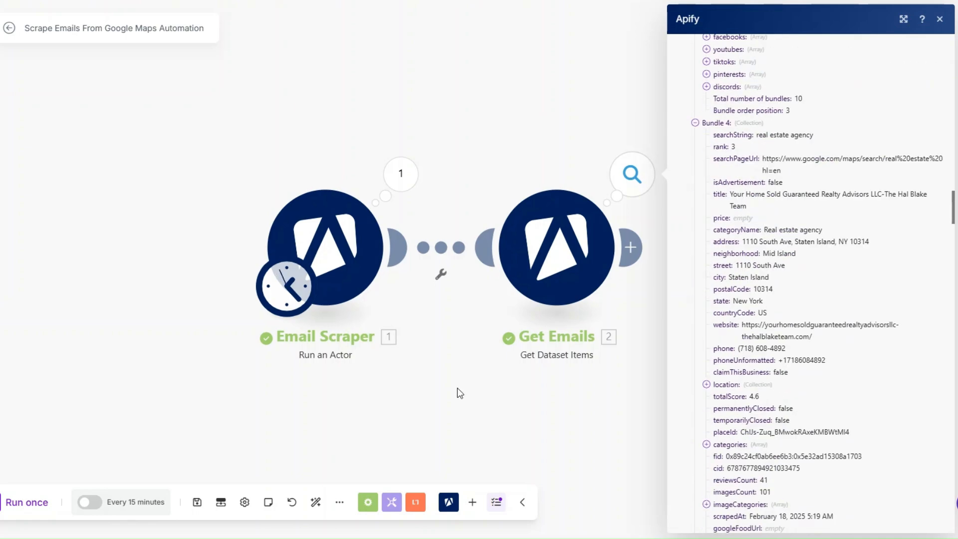
pyautogui.click(439, 355)
pyautogui.scroll(-2, 438, 355)
pyautogui.moveTo(438, 355); pyautogui.dragTo(241, 342)
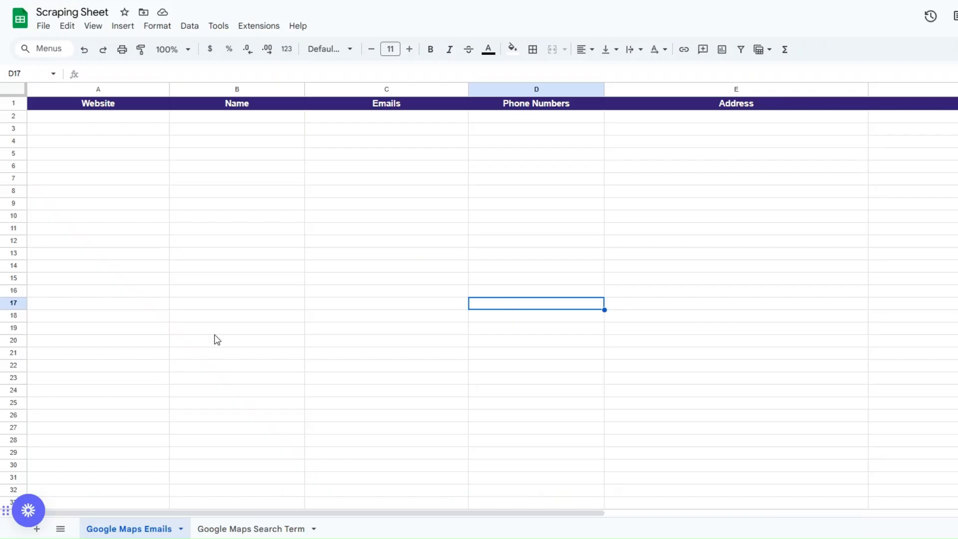
# - Switch to the Scraping Sheet in Google Sheets and review the columns of its Google Maps Emails sheet
pyautogui.click(140, 293)
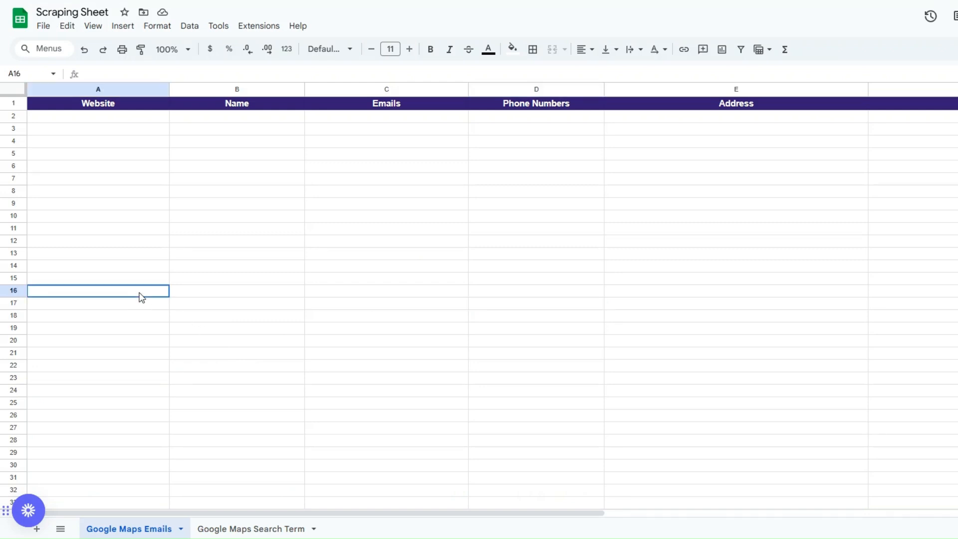
pyautogui.click(113, 271)
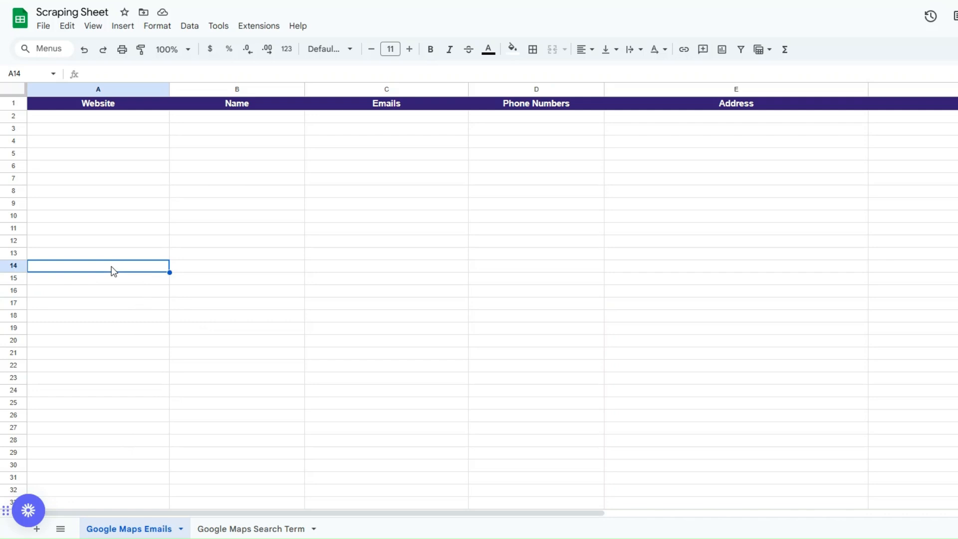
pyautogui.click(425, 145)
pyautogui.click(107, 145)
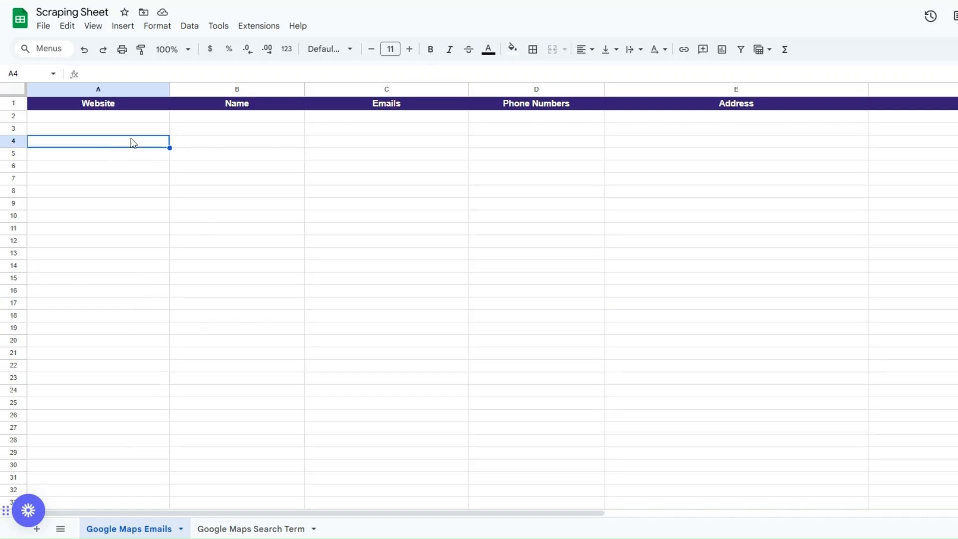
pyautogui.click(224, 140)
pyautogui.click(471, 141)
pyautogui.click(714, 160)
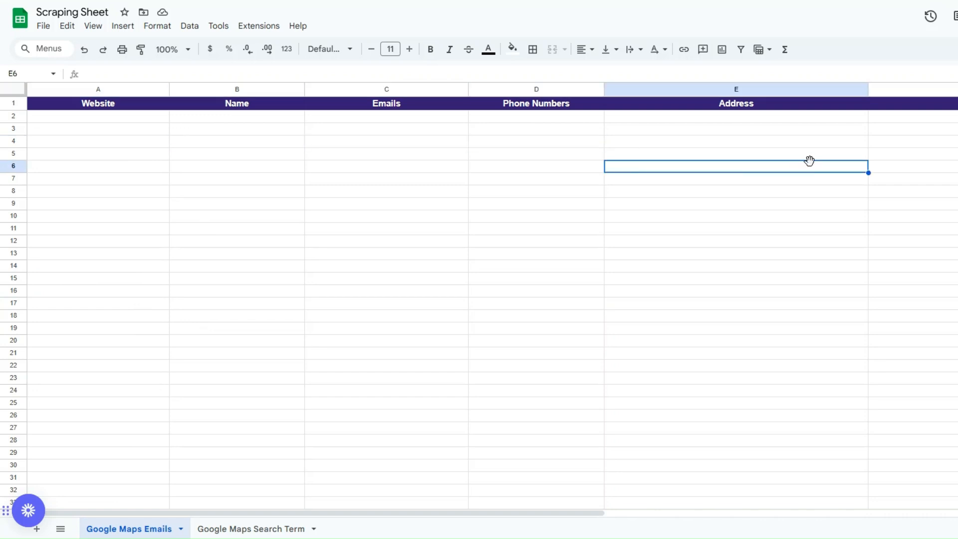
pyautogui.click(956, 163)
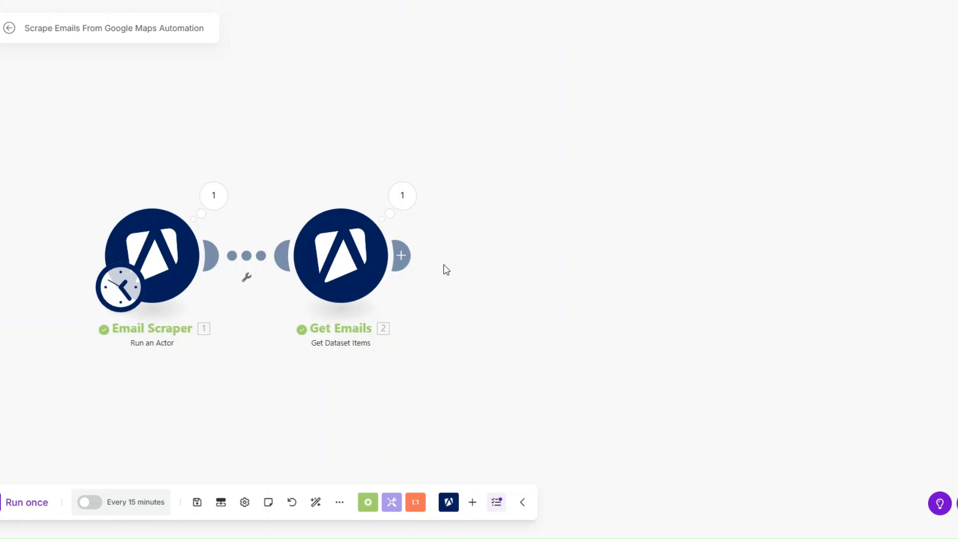
# - In the Make scenario, add a Google Sheets Add a Row module after Get Emails
pyautogui.click(401, 256)
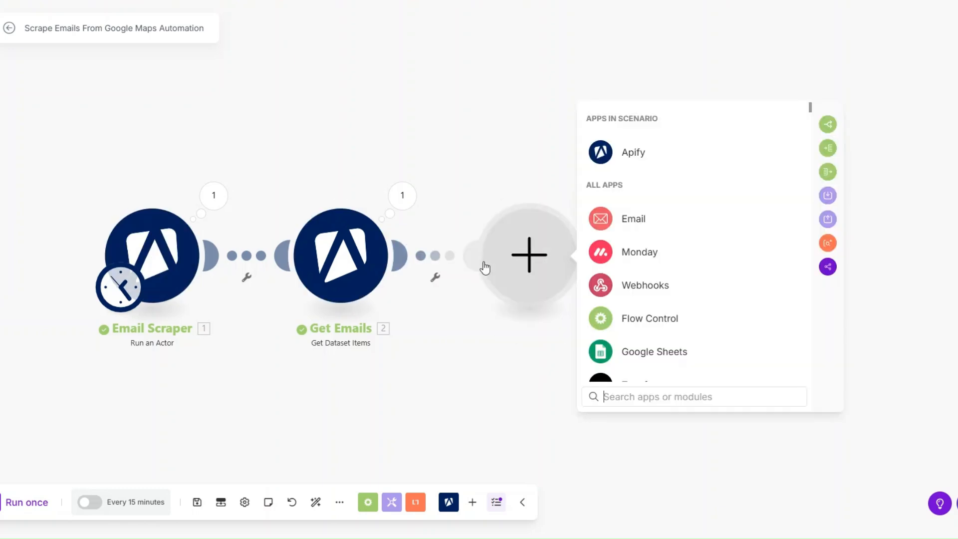
pyautogui.click(638, 361)
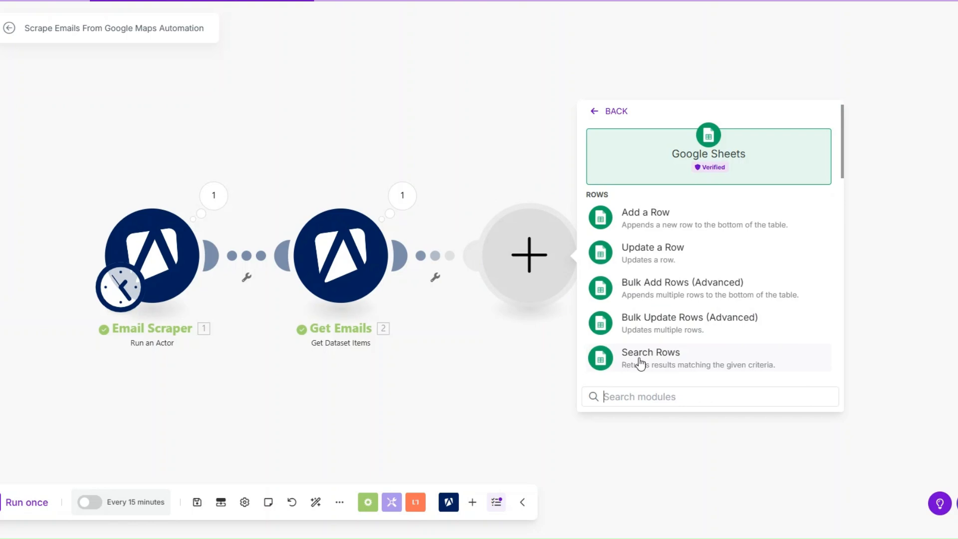
pyautogui.click(658, 216)
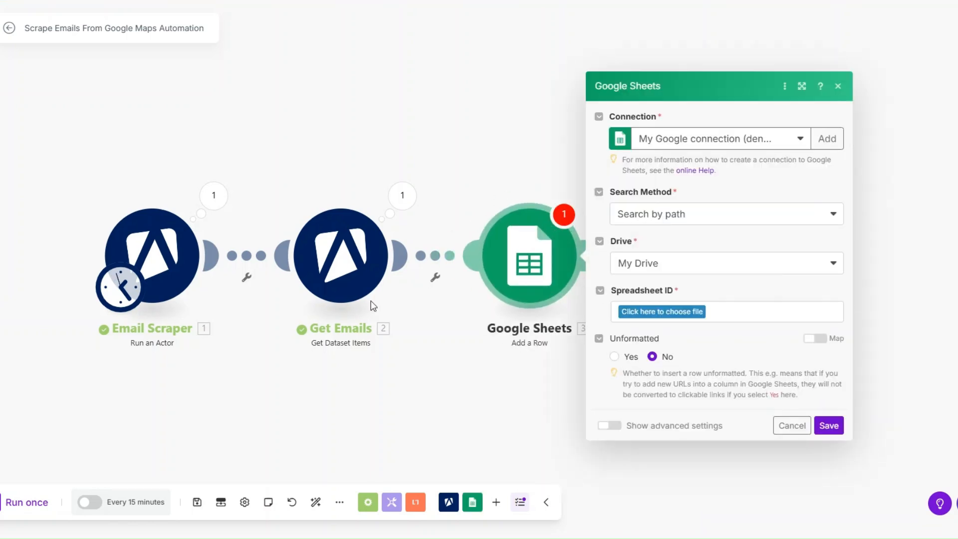
# - Point the Add a Row module to the Google Maps Emails sheet of the Scraping Sheet spreadsheet
pyautogui.click(567, 299)
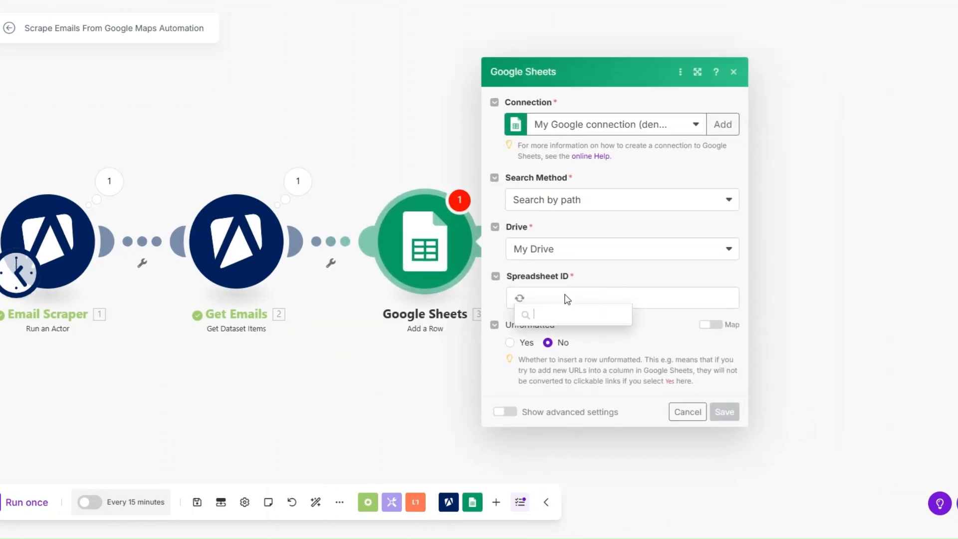
pyautogui.click(562, 358)
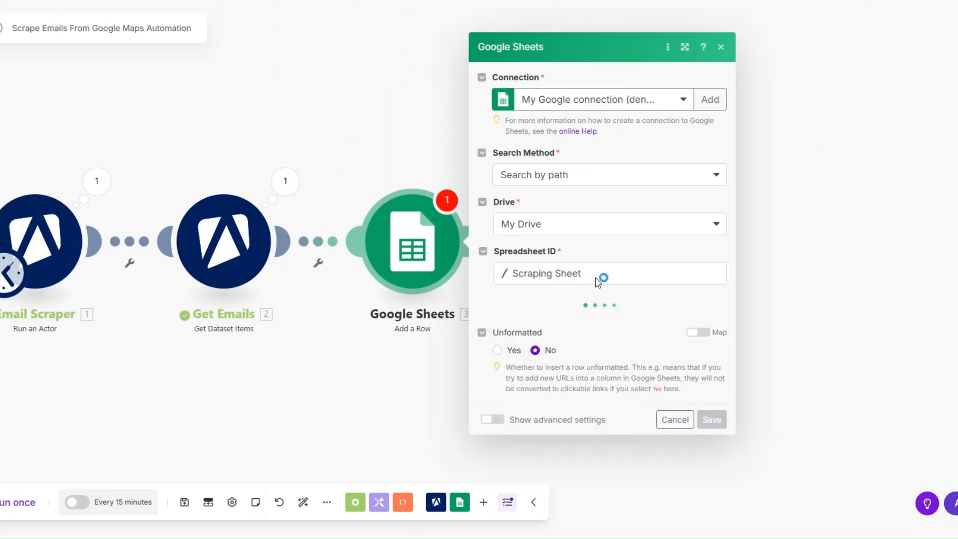
pyautogui.click(575, 321)
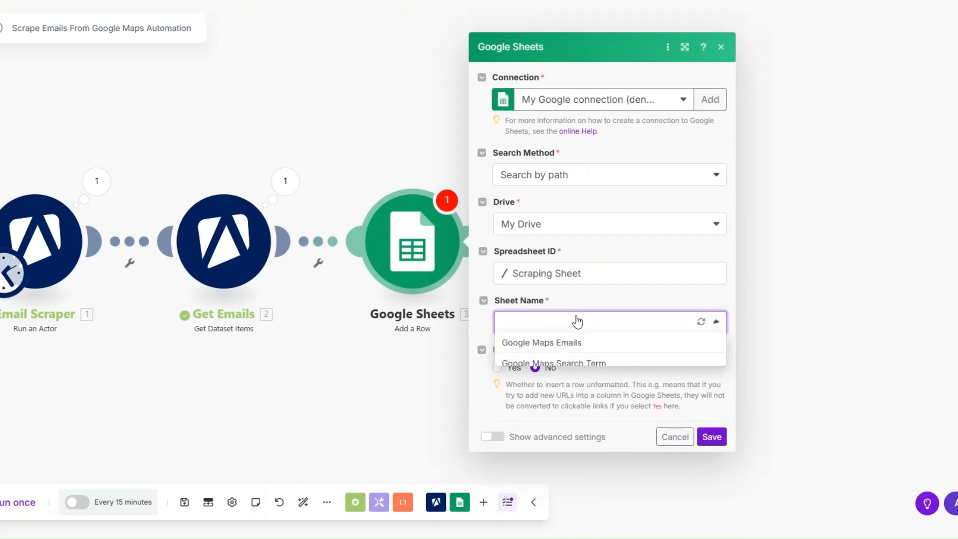
pyautogui.click(545, 342)
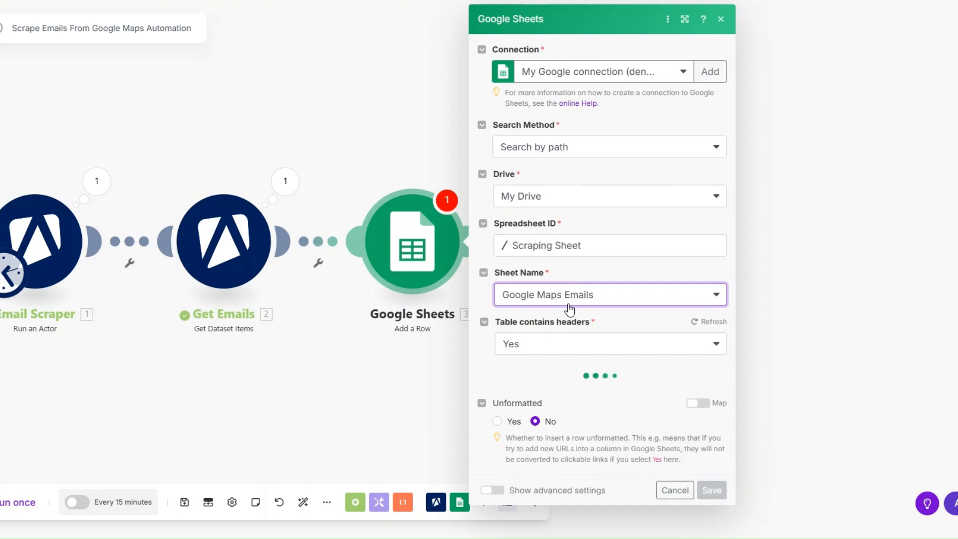
# - Map the Website column to the Get Emails website value and the Name column to its title value
pyautogui.scroll(-5, 569, 320)
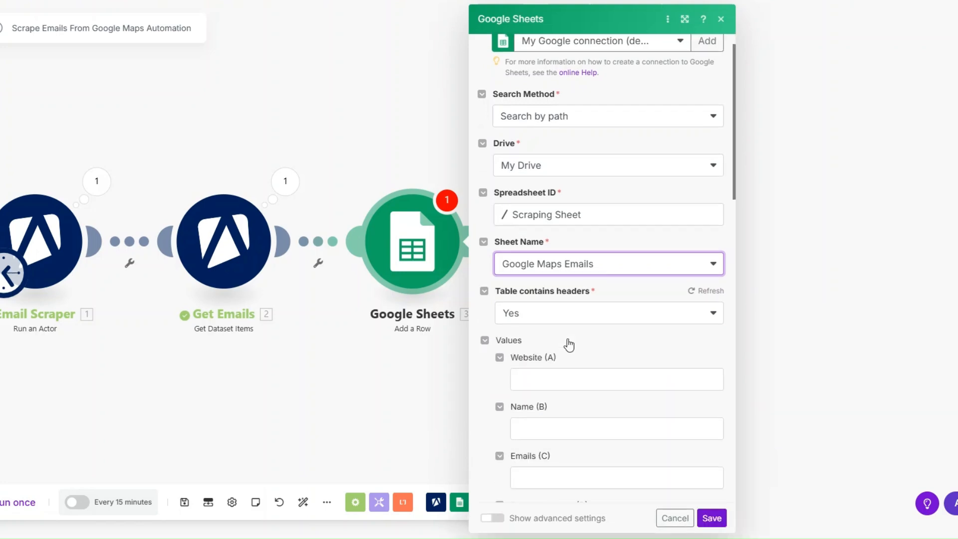
pyautogui.scroll(4, 517, 360)
pyautogui.click(535, 348)
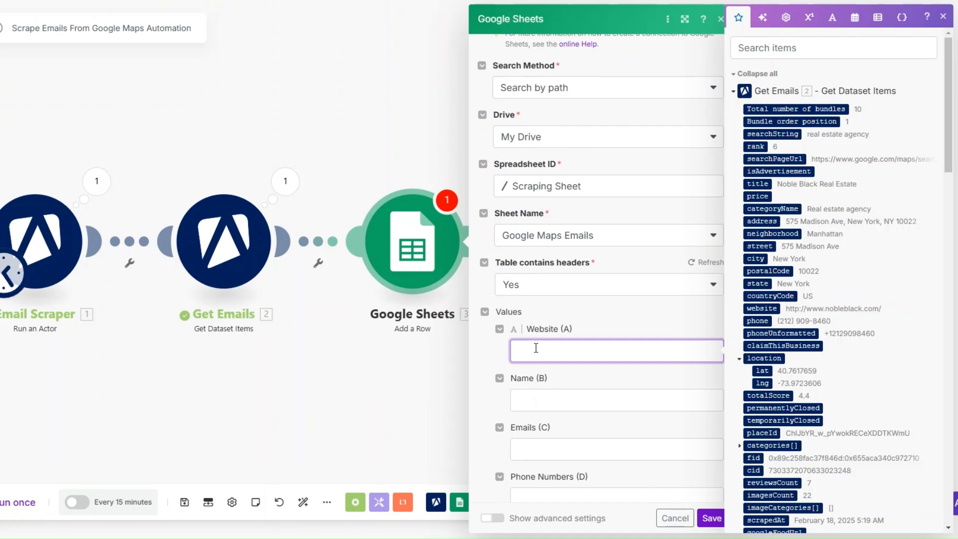
pyautogui.click(769, 309)
pyautogui.click(549, 400)
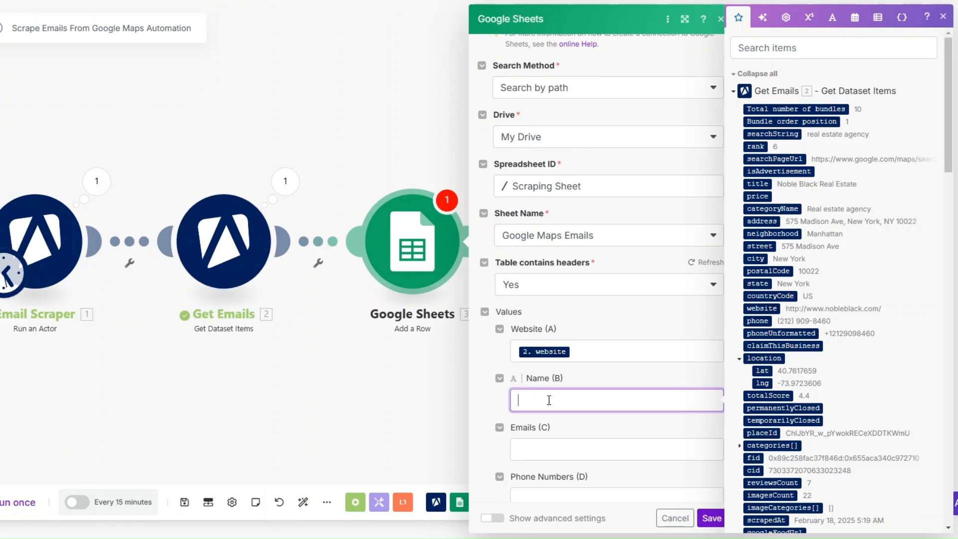
pyautogui.click(758, 184)
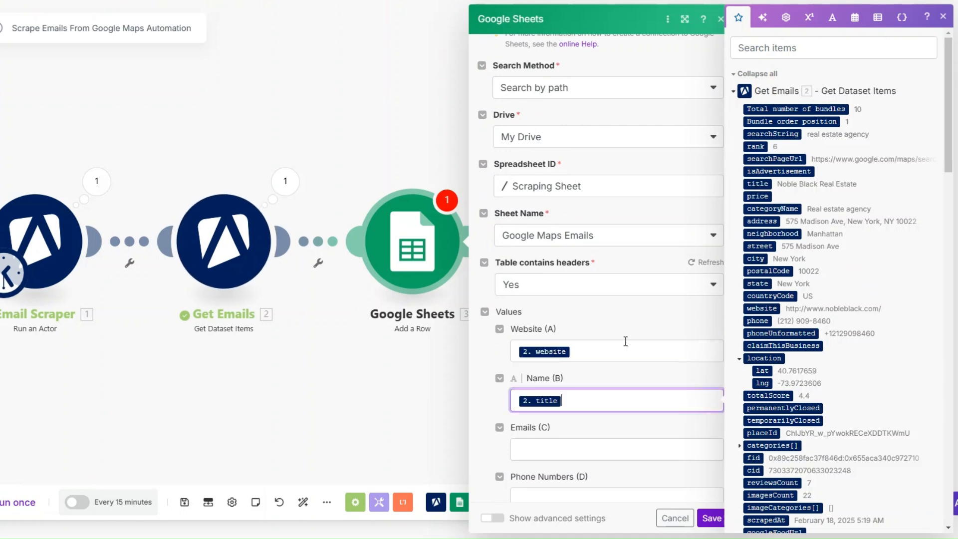
# - Map the Emails column to the emails[] value and the Phone Numbers column to phoneUnformatted from Get Emails
pyautogui.scroll(-3, 625, 341)
pyautogui.click(567, 272)
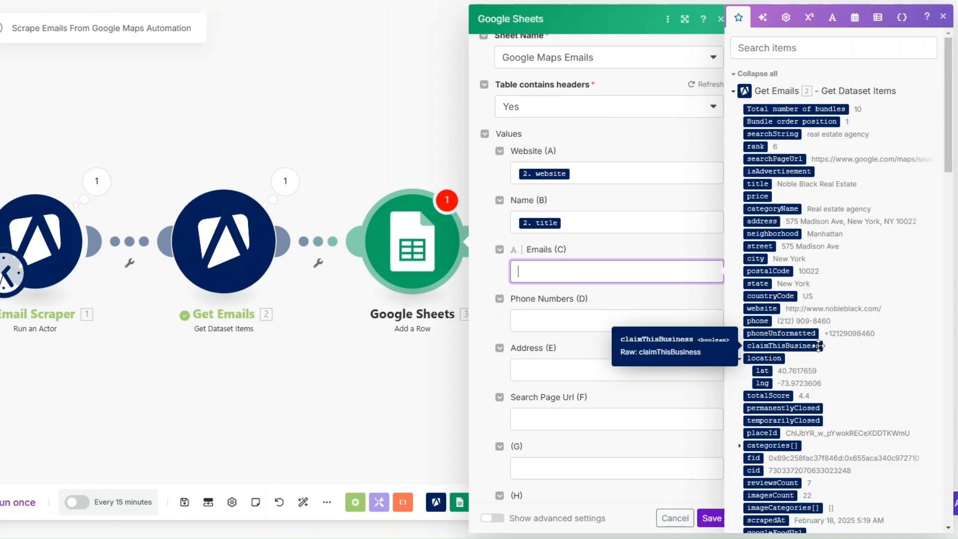
pyautogui.scroll(-7, 819, 345)
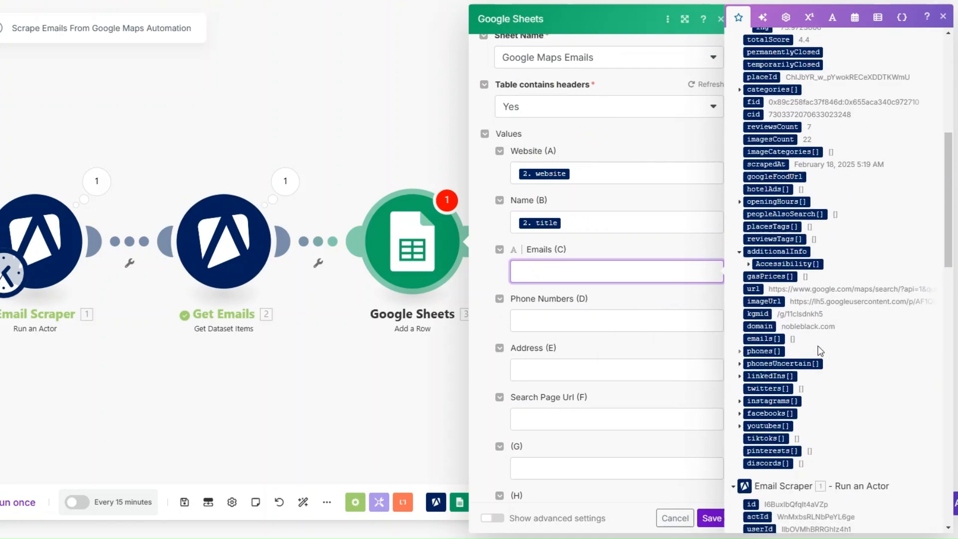
pyautogui.click(750, 338)
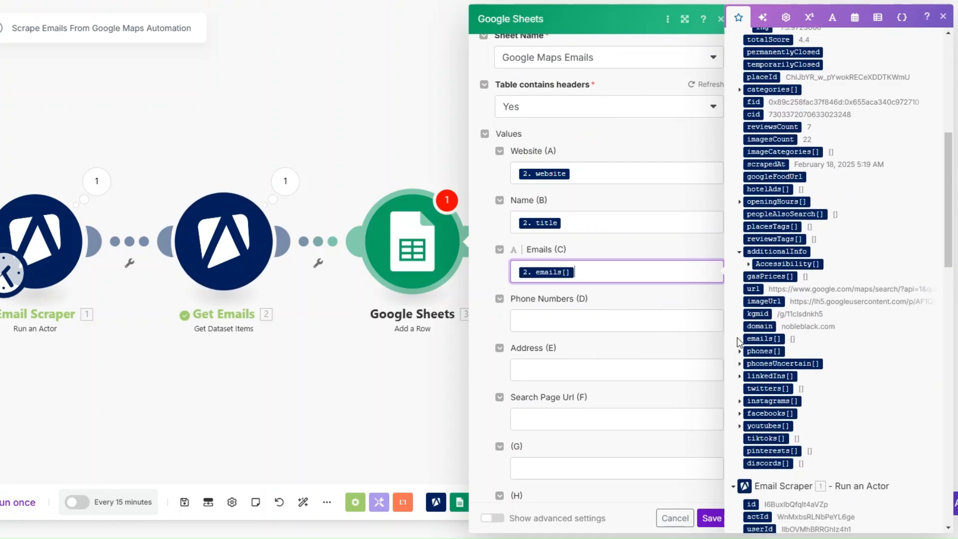
pyautogui.click(617, 322)
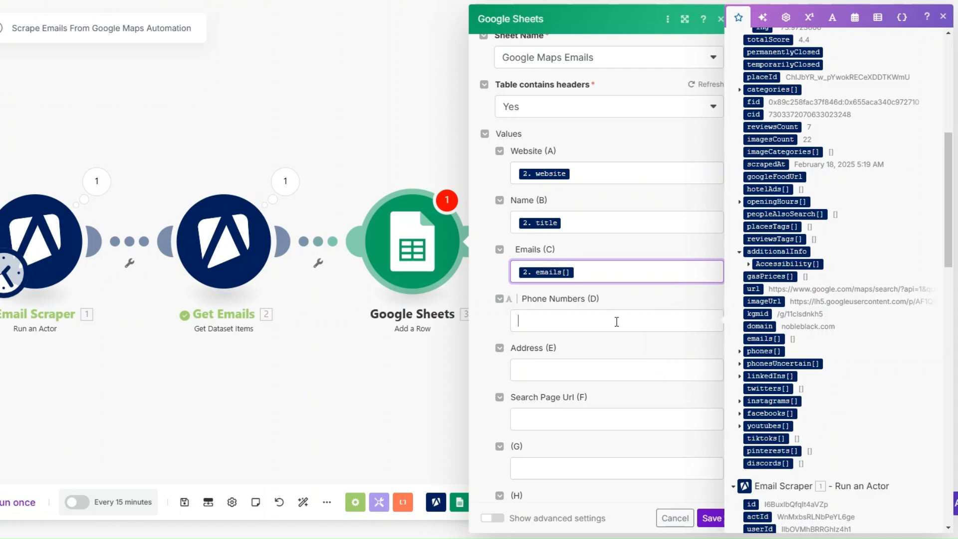
pyautogui.scroll(6, 784, 378)
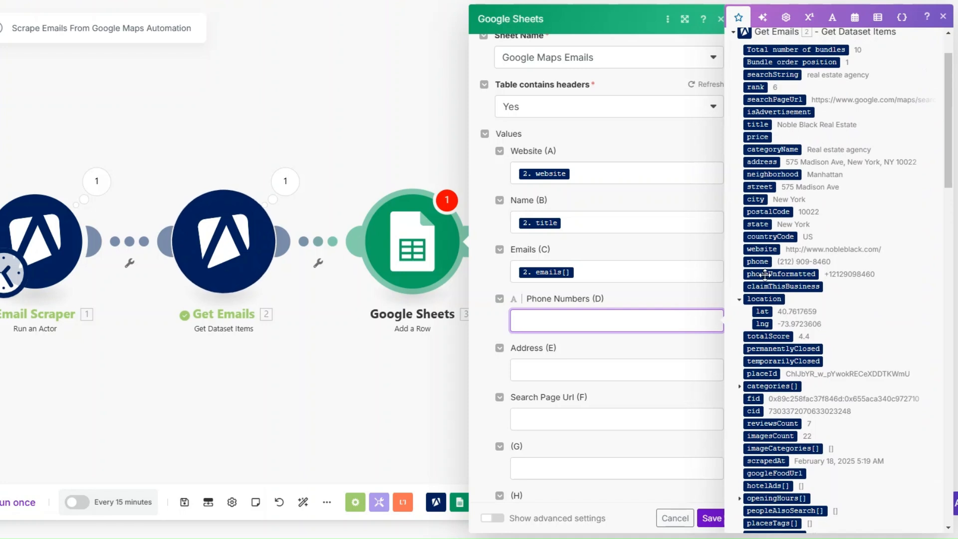
pyautogui.click(765, 274)
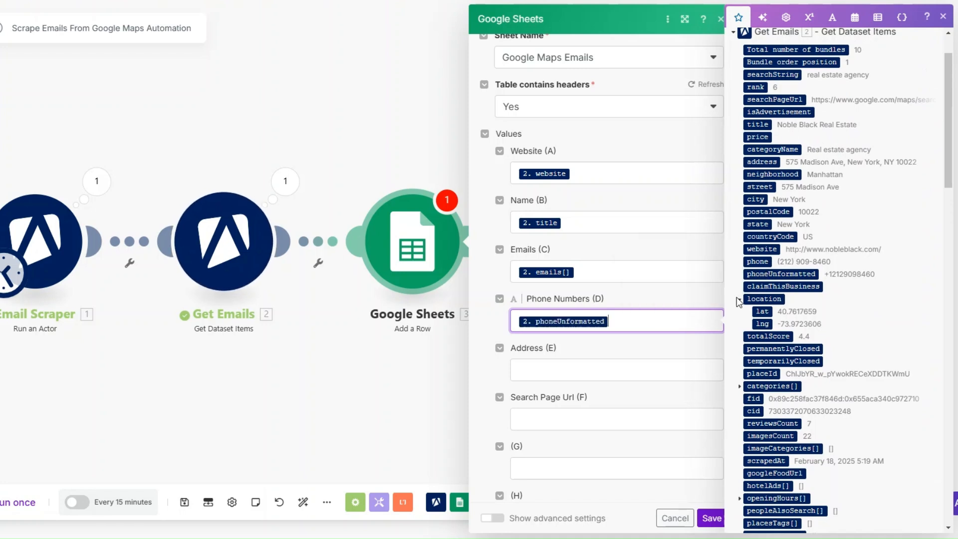
# - Map the Address column to address and Search Page Url to searchPageUrl, and save the module settings
pyautogui.click(762, 162)
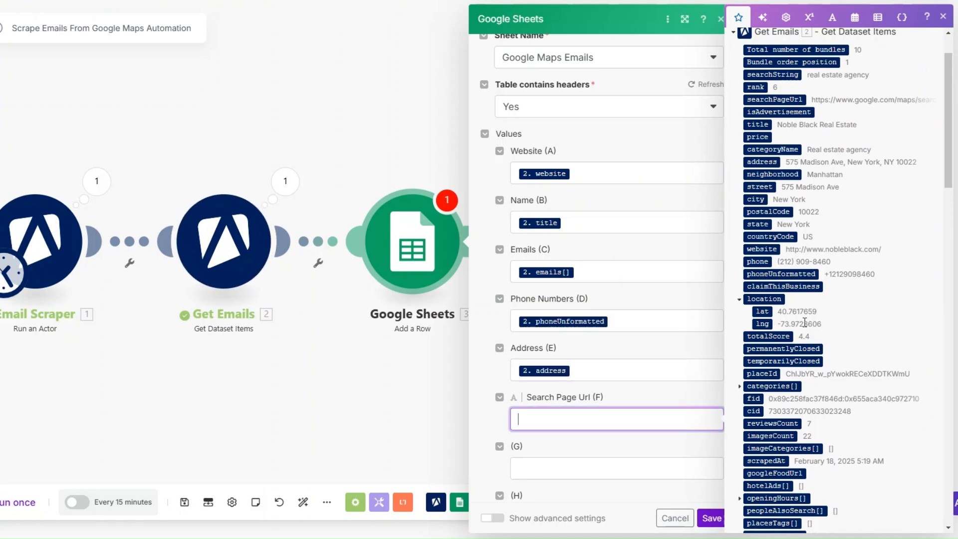
pyautogui.click(773, 100)
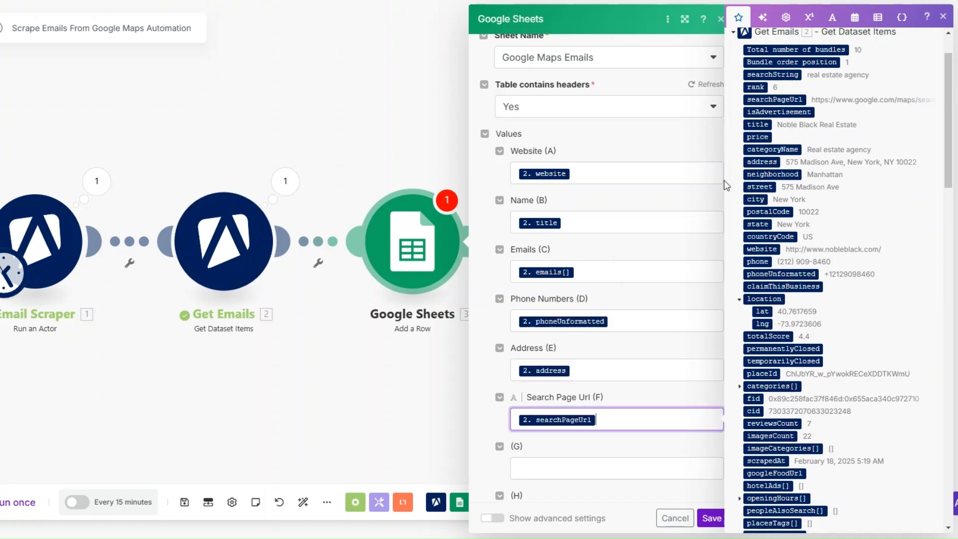
pyautogui.click(707, 519)
# - Rename the Google Sheets module as Company Emails
pyautogui.rightClick(429, 286)
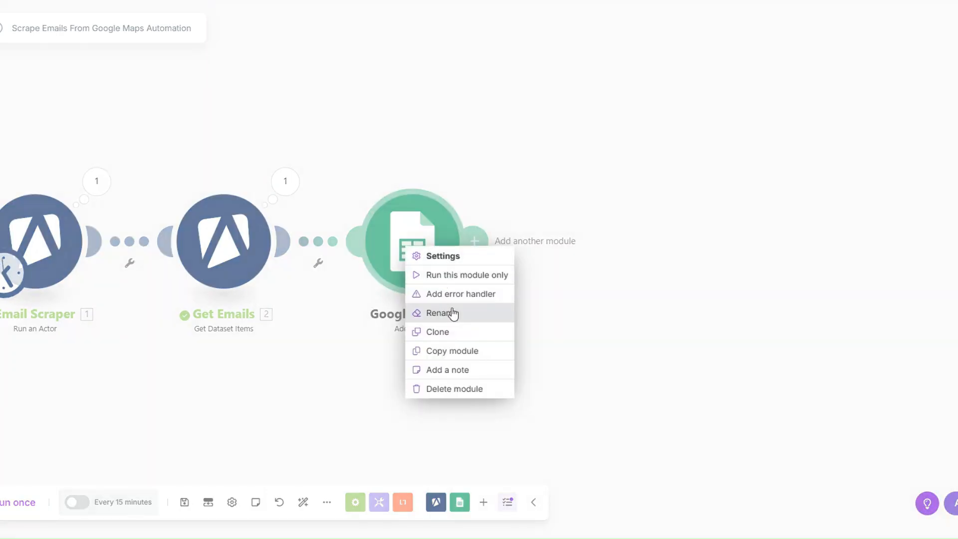
pyautogui.click(439, 312)
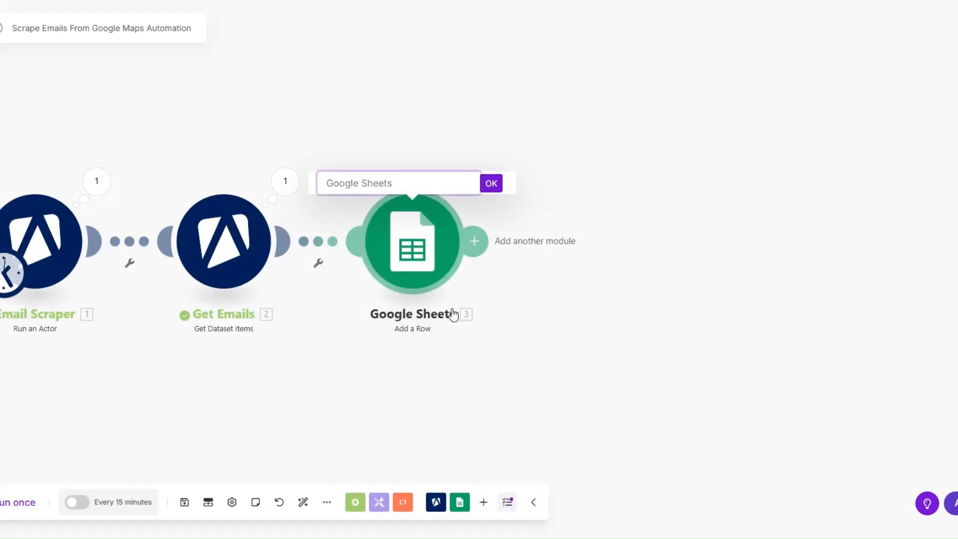
pyautogui.write('Company Emails')
pyautogui.click(492, 183)
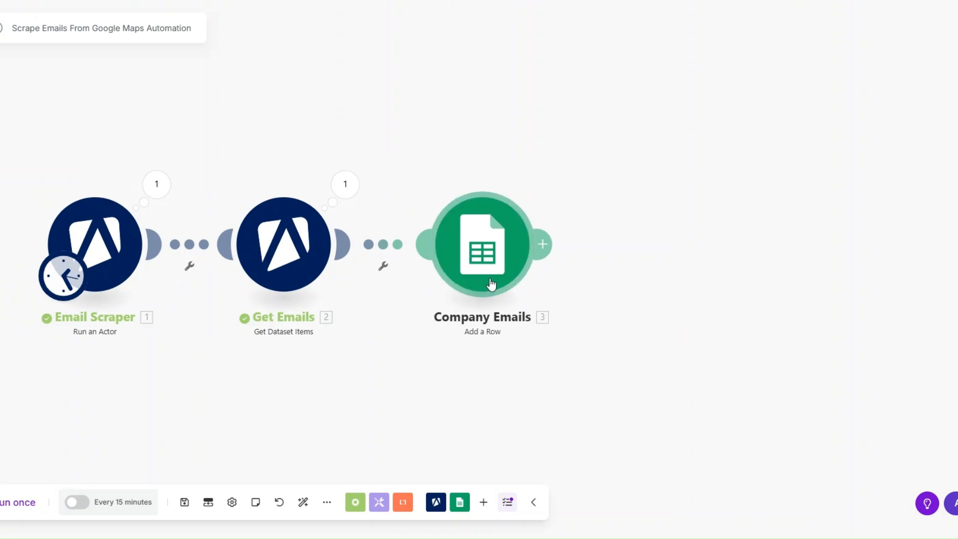
# - Add a filter labelled "Email exists?" between Get Emails and Company Emails, with the condition that emails[] Exists, and save it
pyautogui.click(383, 266)
pyautogui.click(388, 280)
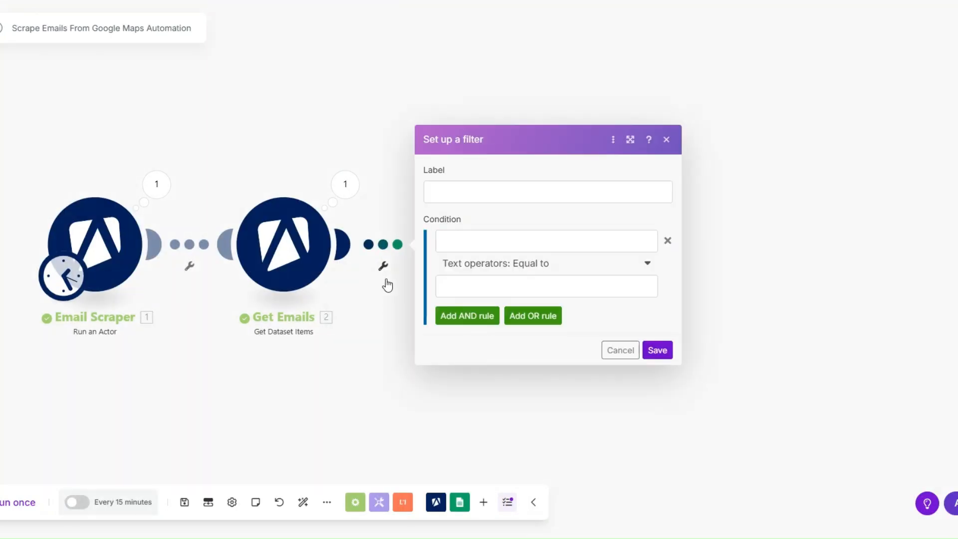
pyautogui.click(471, 195)
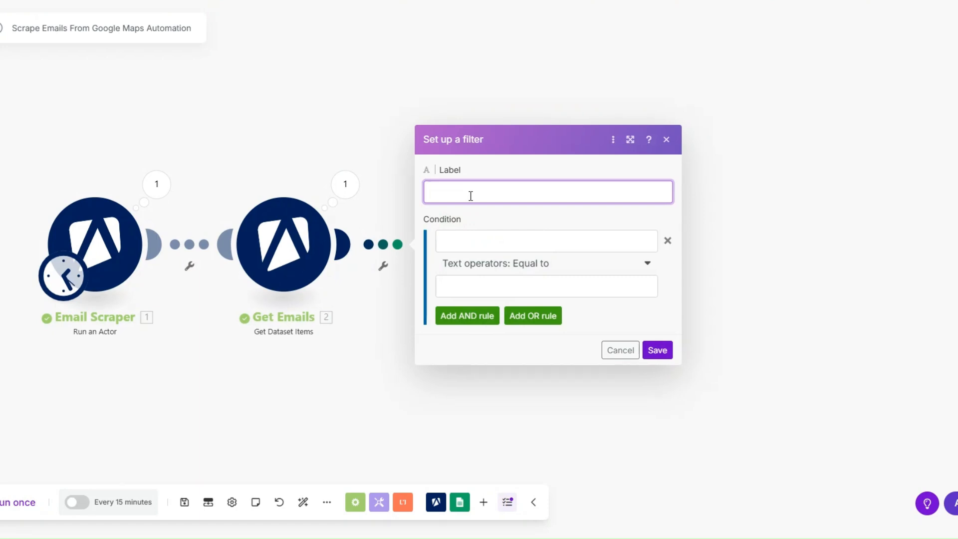
pyautogui.write('Email exists?')
pyautogui.click(509, 238)
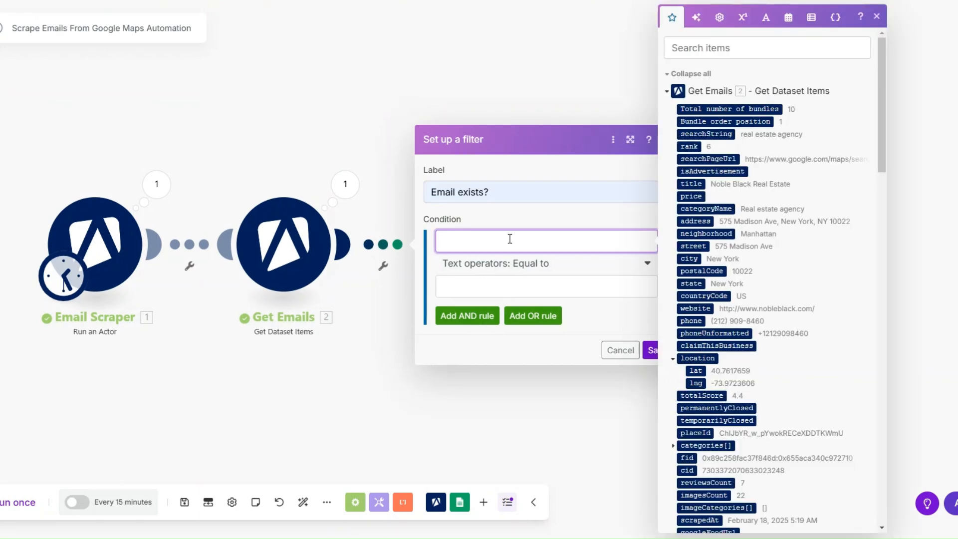
pyautogui.scroll(-6, 705, 259)
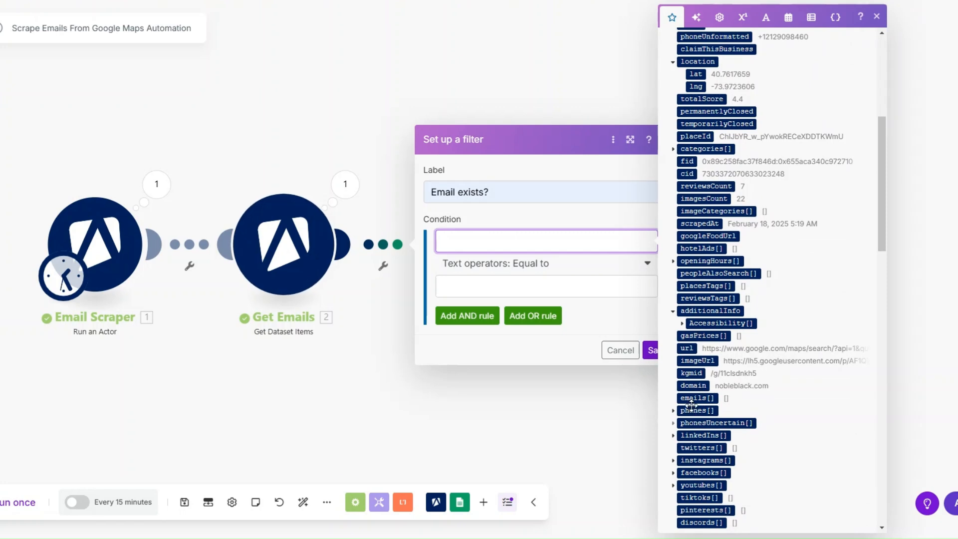
pyautogui.click(692, 399)
pyautogui.click(490, 270)
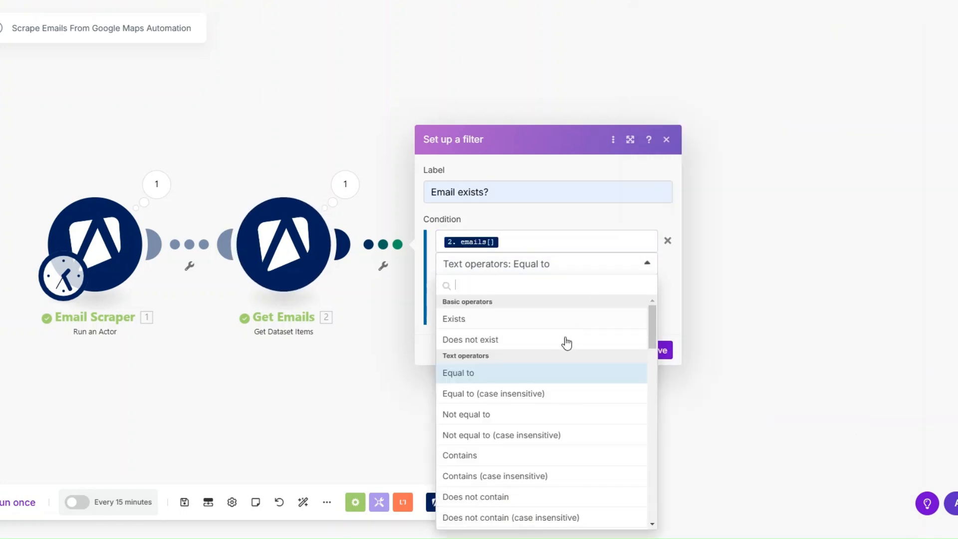
pyautogui.click(542, 321)
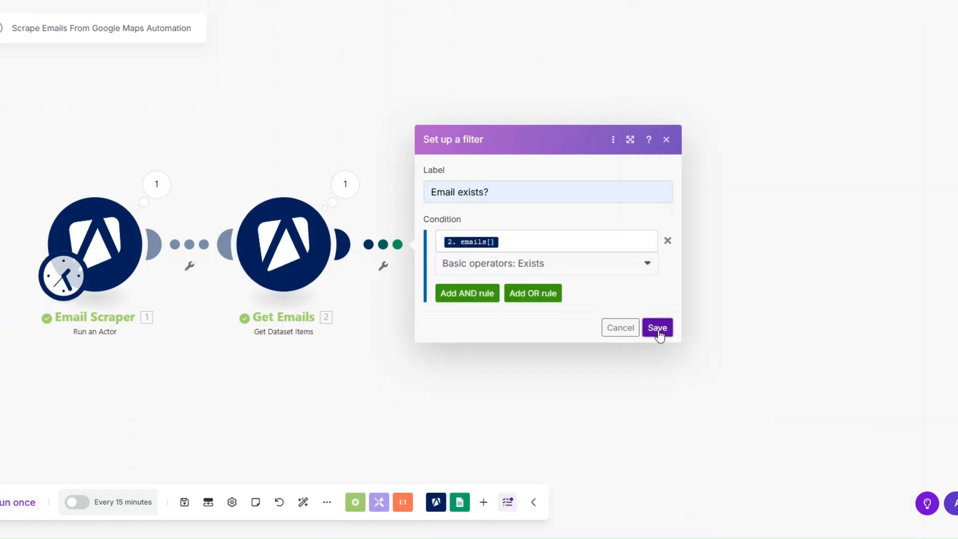
pyautogui.click(657, 328)
# - Reopen the "Email exists?" filter, check its condition value and save it
pyautogui.click(383, 265)
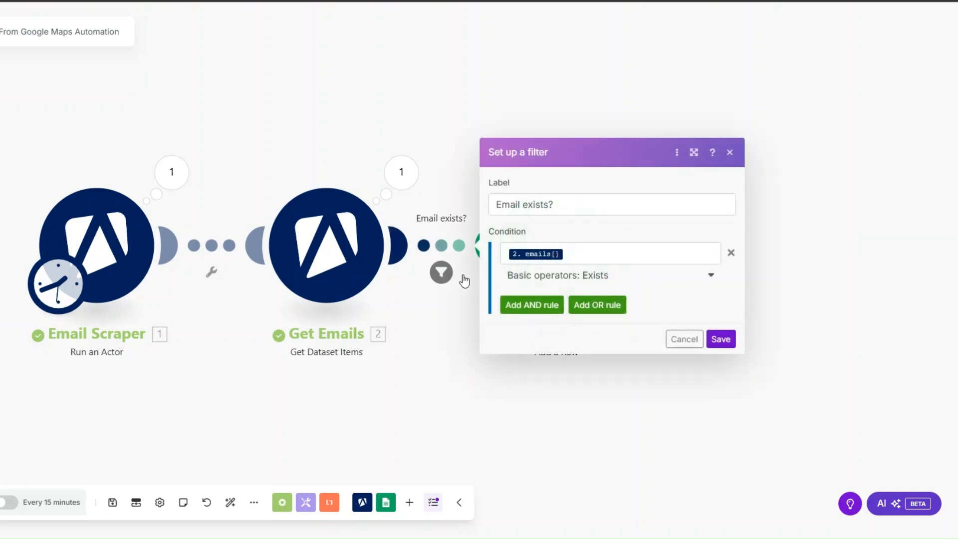
pyautogui.click(589, 255)
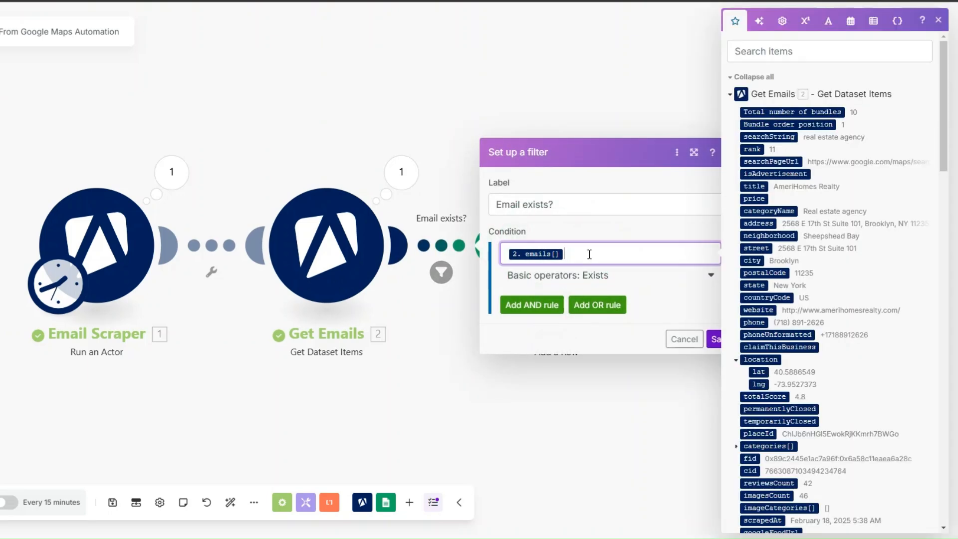
pyautogui.click(714, 343)
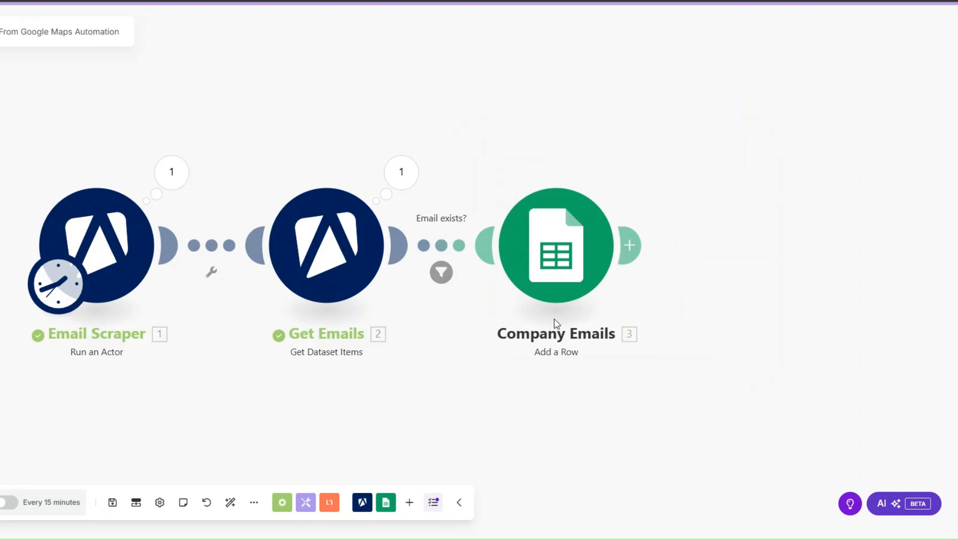
# - Insert a Flow Control Iterator between Get Emails and Company Emails, and auto-align the modules
pyautogui.moveTo(535, 263); pyautogui.dragTo(632, 261)
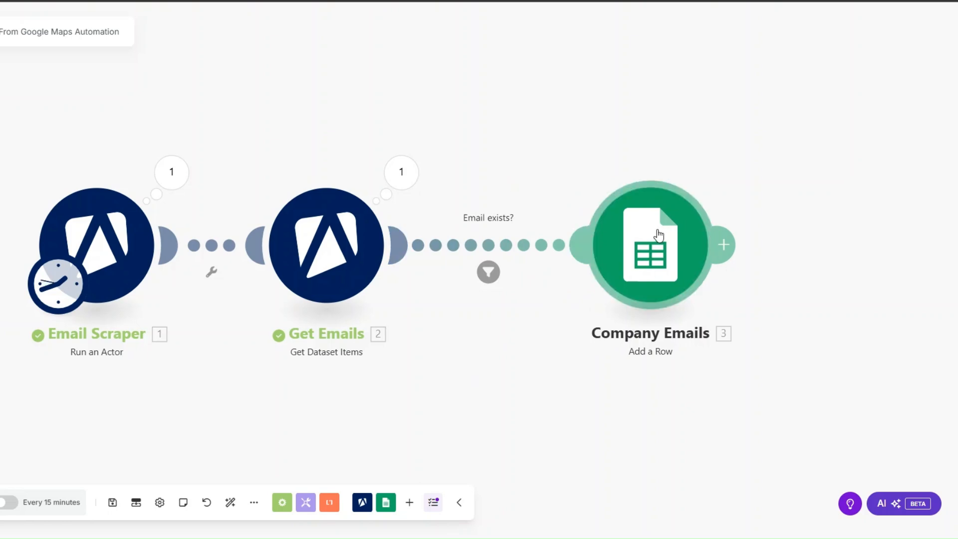
pyautogui.click(277, 508)
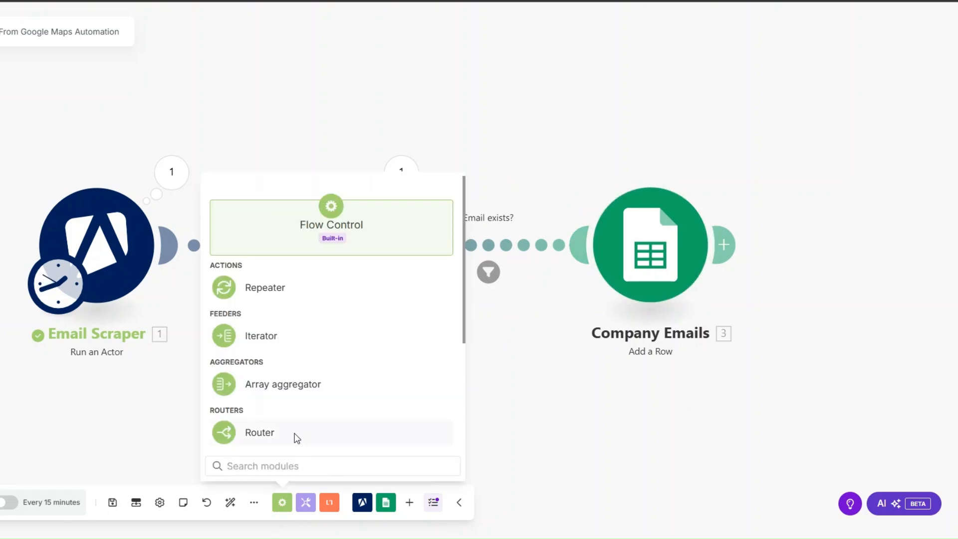
pyautogui.moveTo(290, 334); pyautogui.dragTo(468, 277)
pyautogui.click(230, 502)
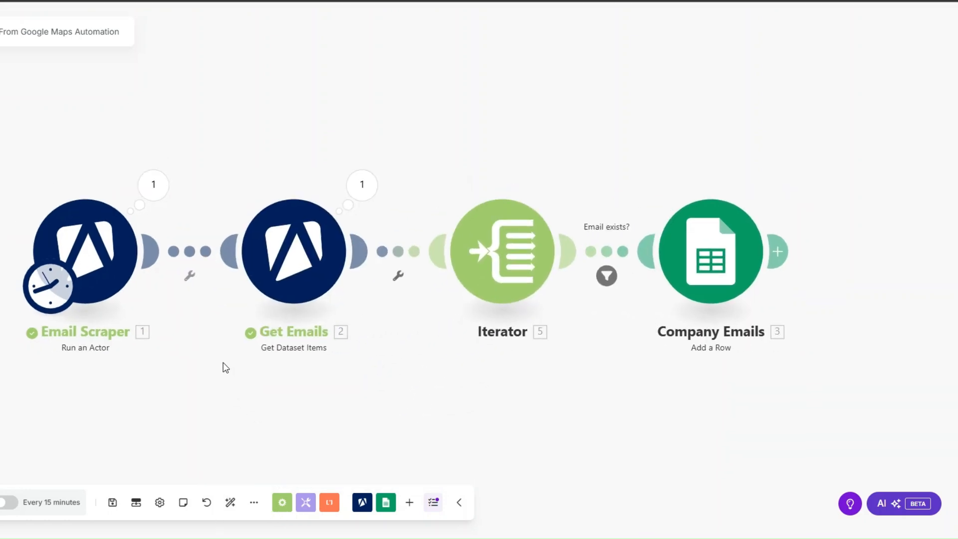
# - Set the Iterator's Array to the emails[] value from Get Emails and save the module
pyautogui.click(414, 235)
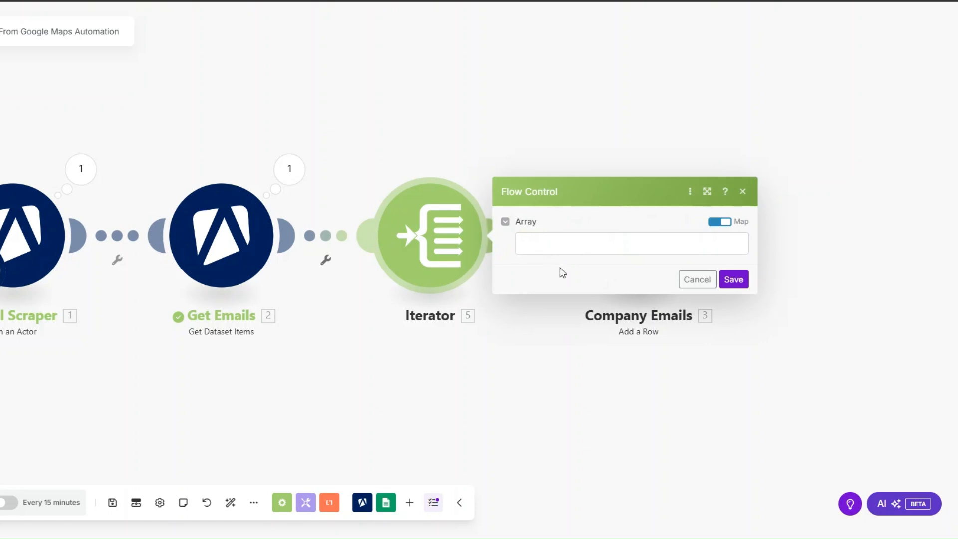
pyautogui.click(554, 244)
pyautogui.scroll(-10, 427, 332)
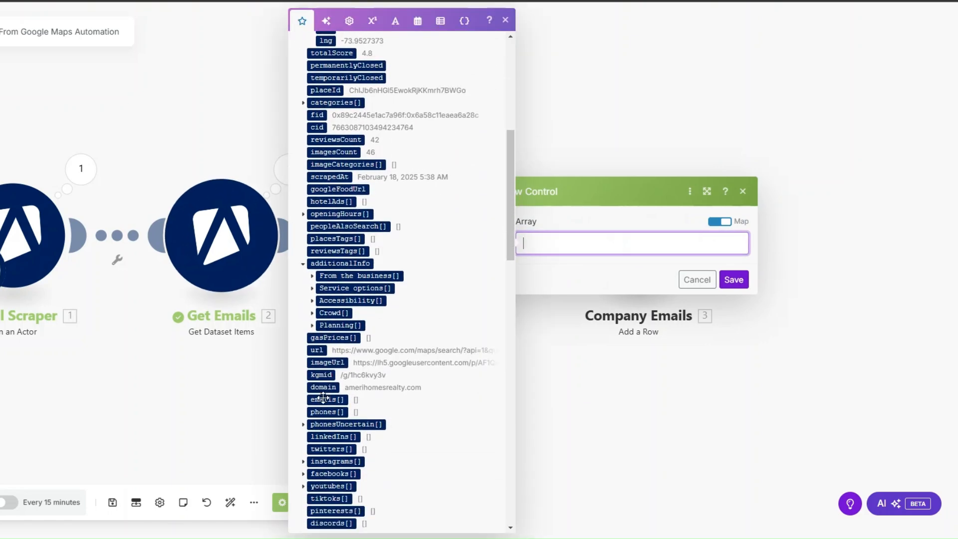
pyautogui.scroll(-2, 324, 398)
pyautogui.click(325, 330)
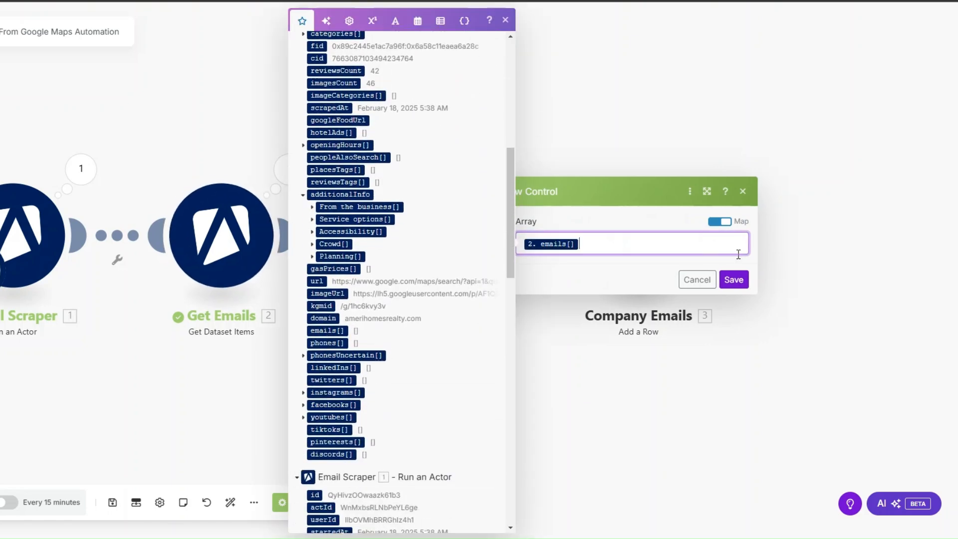
pyautogui.click(734, 280)
# - Replace the Emails column mapping in the Company Emails module with the Iterator's Value, and save the settings
pyautogui.click(674, 235)
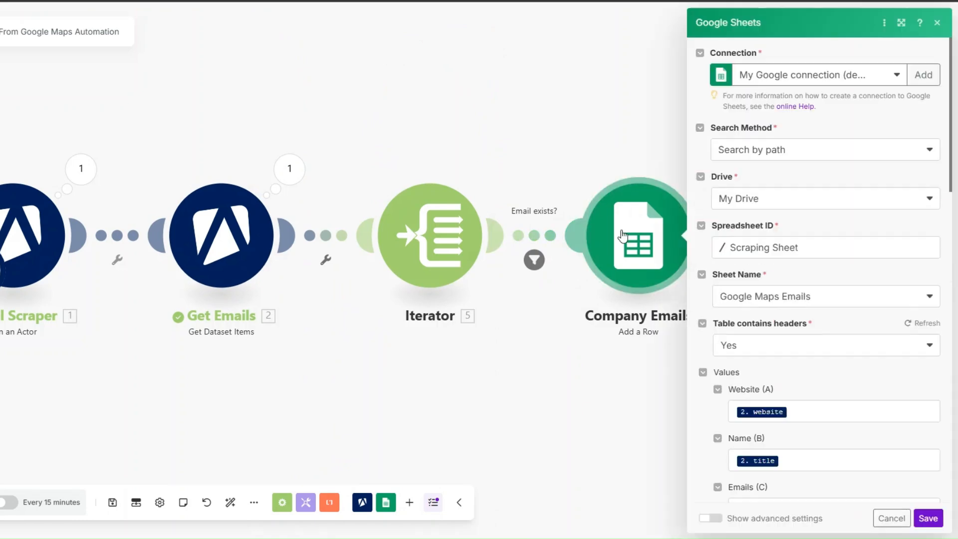
pyautogui.scroll(-7, 766, 272)
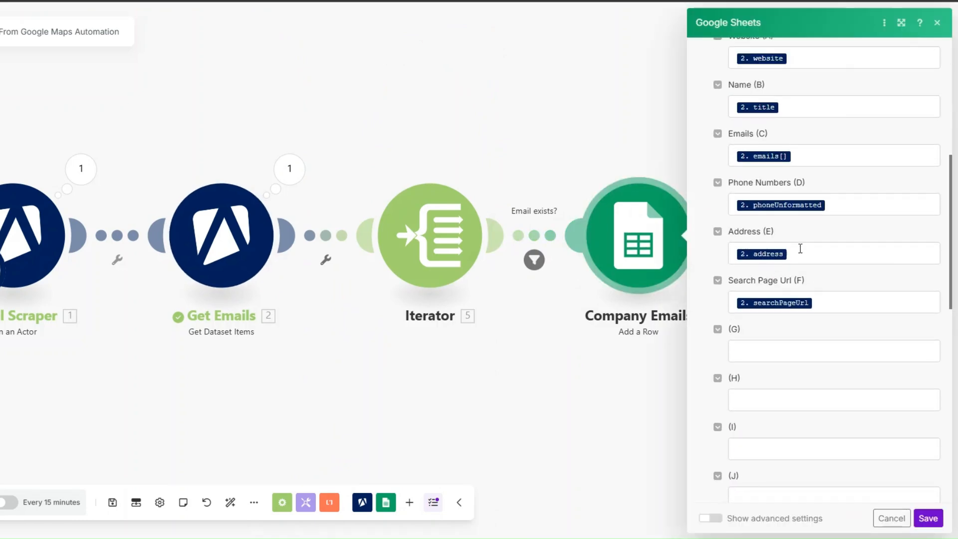
pyautogui.scroll(4, 798, 289)
pyautogui.click(805, 331)
pyautogui.press('BackSpace')
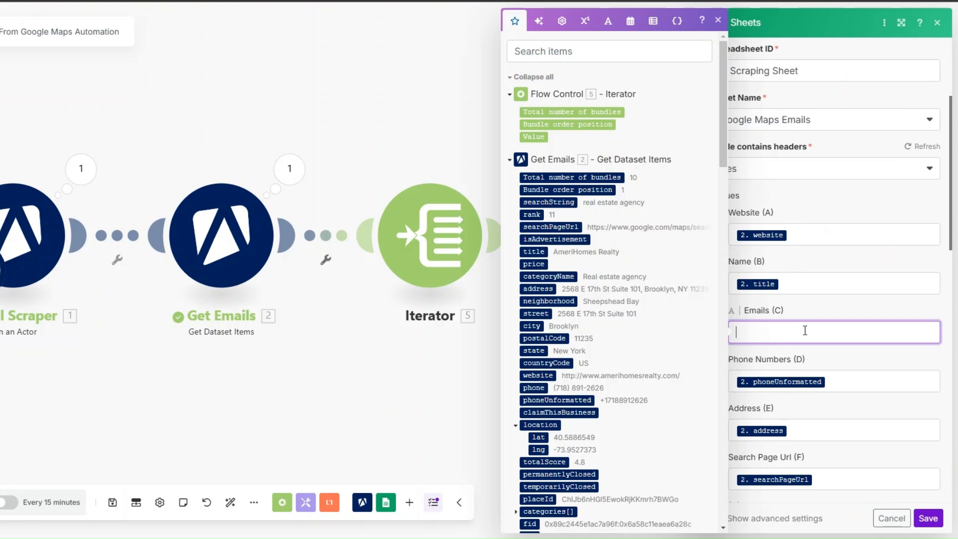
pyautogui.click(533, 137)
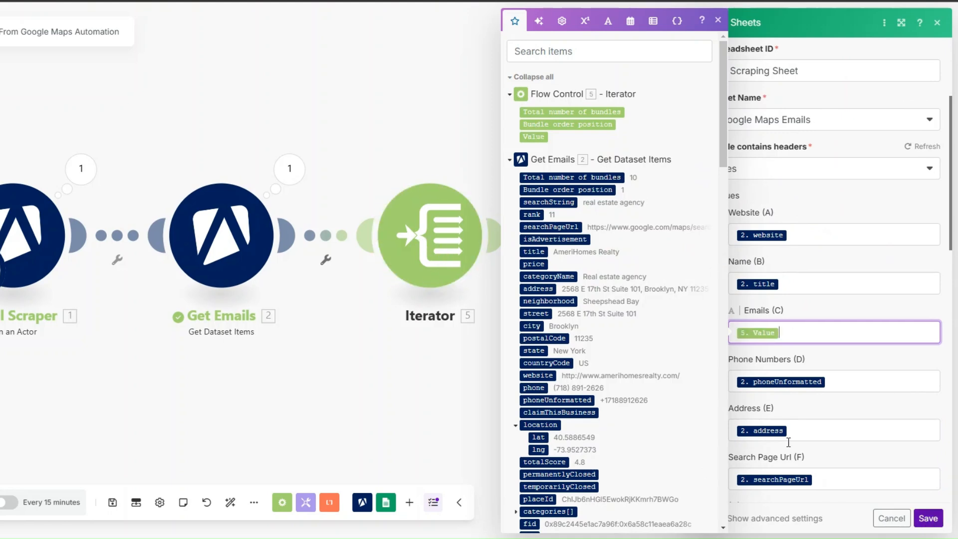
pyautogui.click(949, 511)
# - Review the search string and locationQuery in the Email Scraper module's Input JSON, then save the module
pyautogui.moveTo(423, 370); pyautogui.dragTo(438, 385)
pyautogui.click(139, 259)
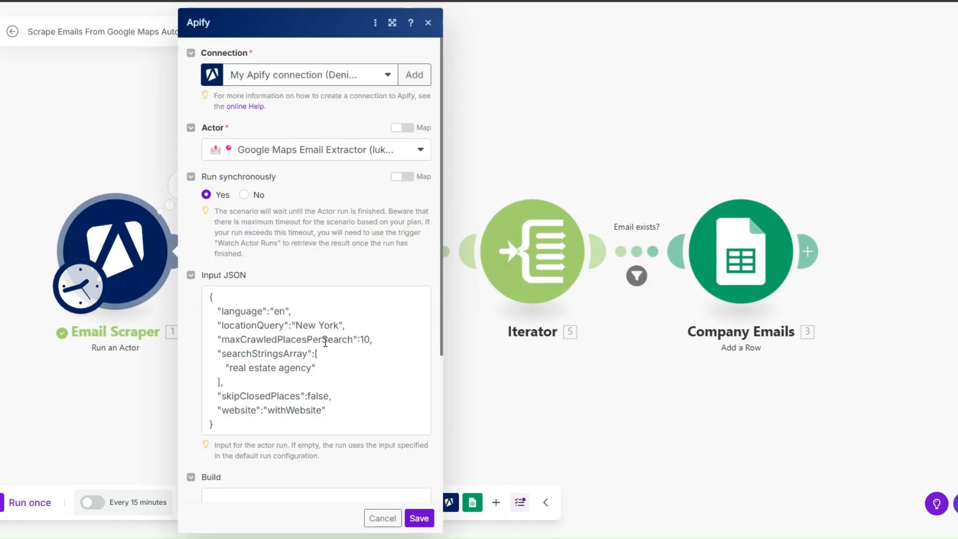
pyautogui.moveTo(232, 368); pyautogui.dragTo(312, 368)
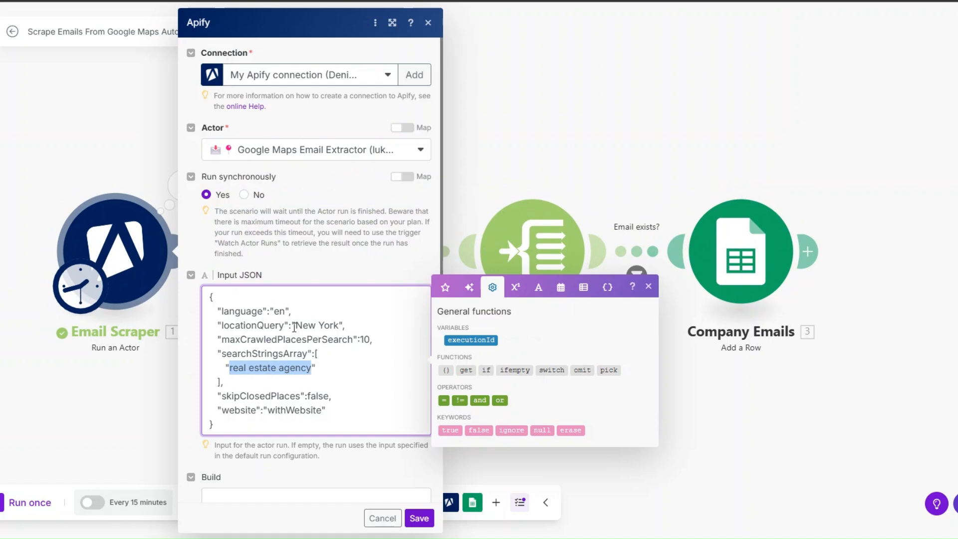
pyautogui.moveTo(296, 326); pyautogui.dragTo(340, 327)
pyautogui.click(420, 518)
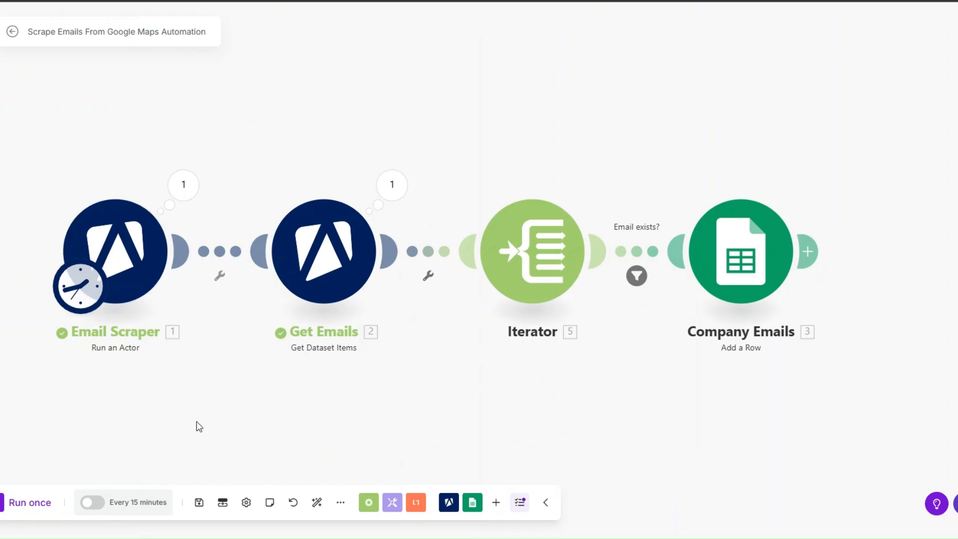
# - Run the scenario once and check the emails, phone numbers, addresses and search page URLs in the Google Maps Emails sheet in Google Sheets
pyautogui.click(40, 507)
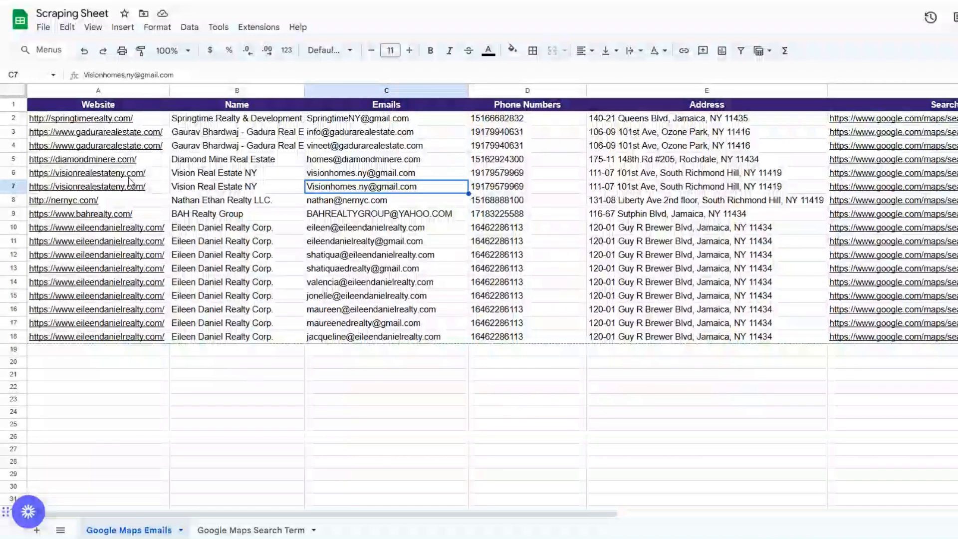
pyautogui.click(388, 124)
pyautogui.click(399, 338)
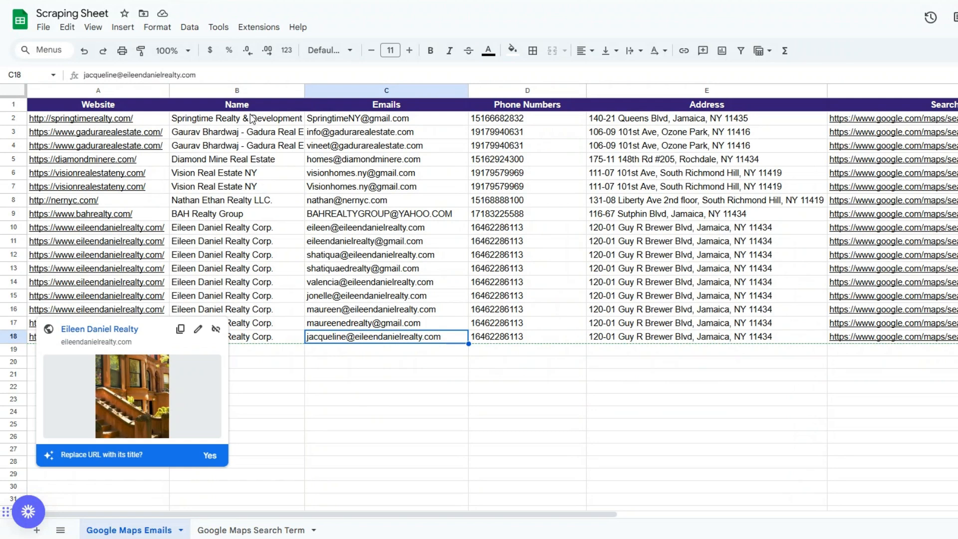
pyautogui.click(530, 295)
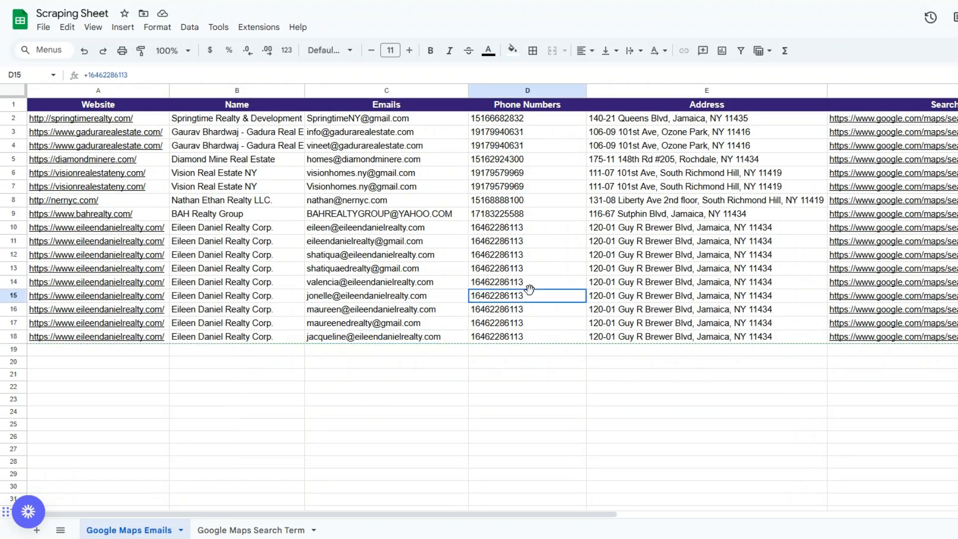
pyautogui.click(704, 142)
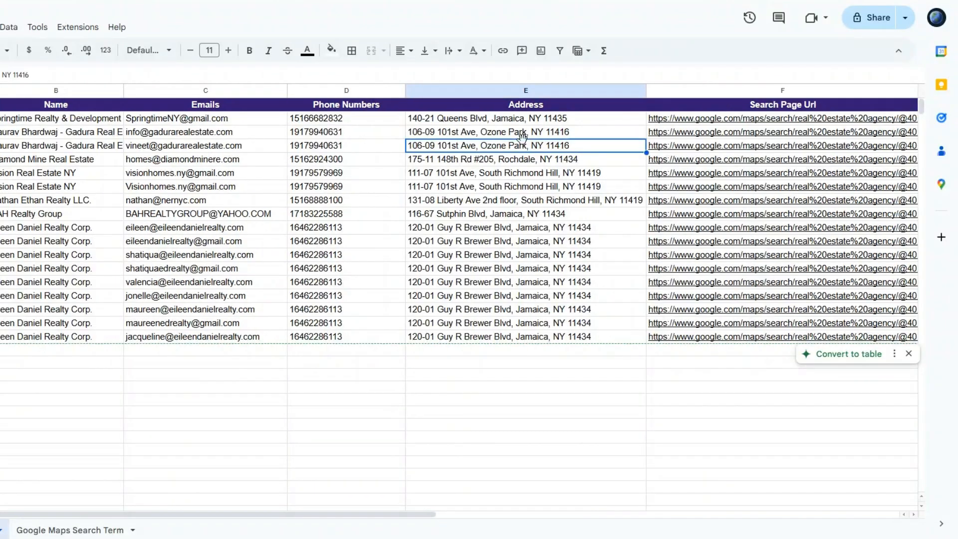
pyautogui.click(709, 175)
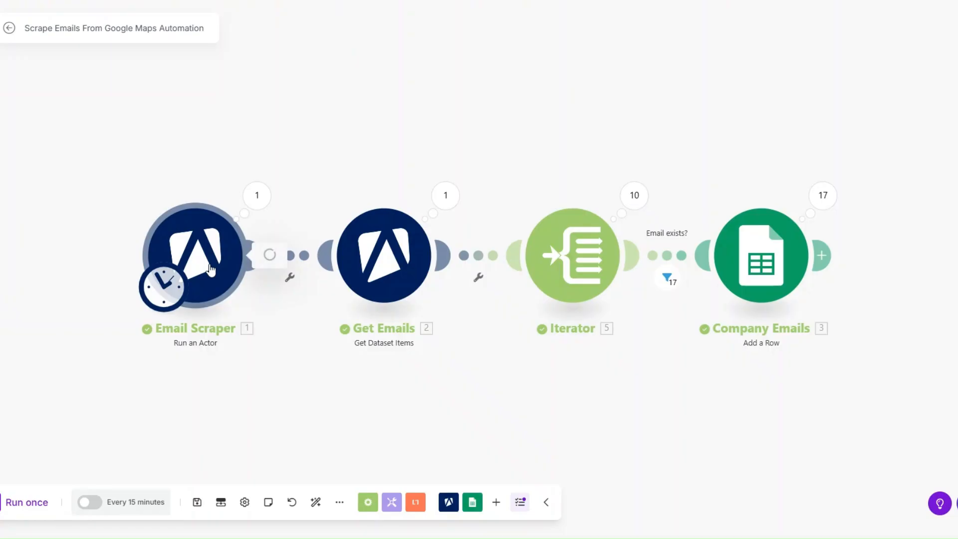
# - Switch back to Make and examine the hard-coded location and search term in the Email Scraper's Input JSON
pyautogui.click(172, 279)
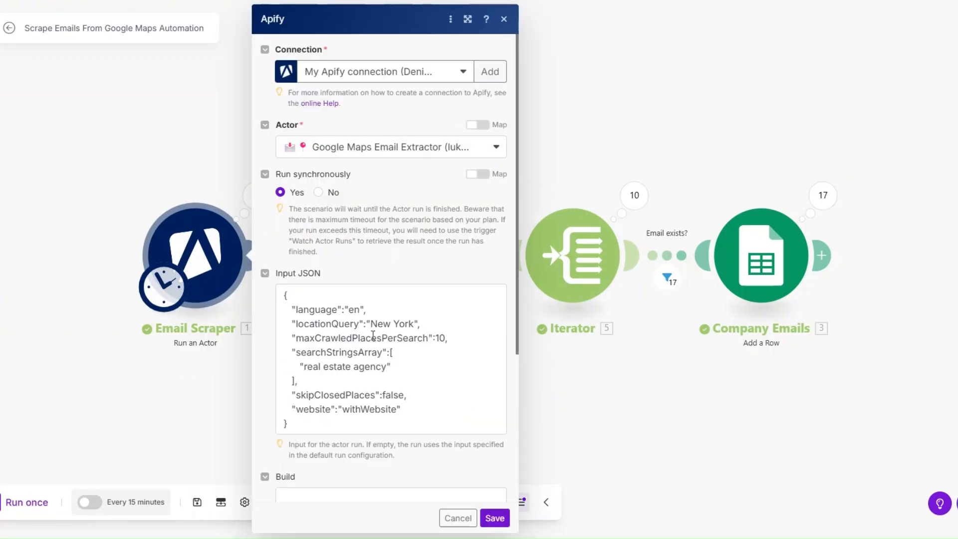
pyautogui.scroll(-2, 384, 238)
pyautogui.moveTo(372, 208); pyautogui.dragTo(415, 209)
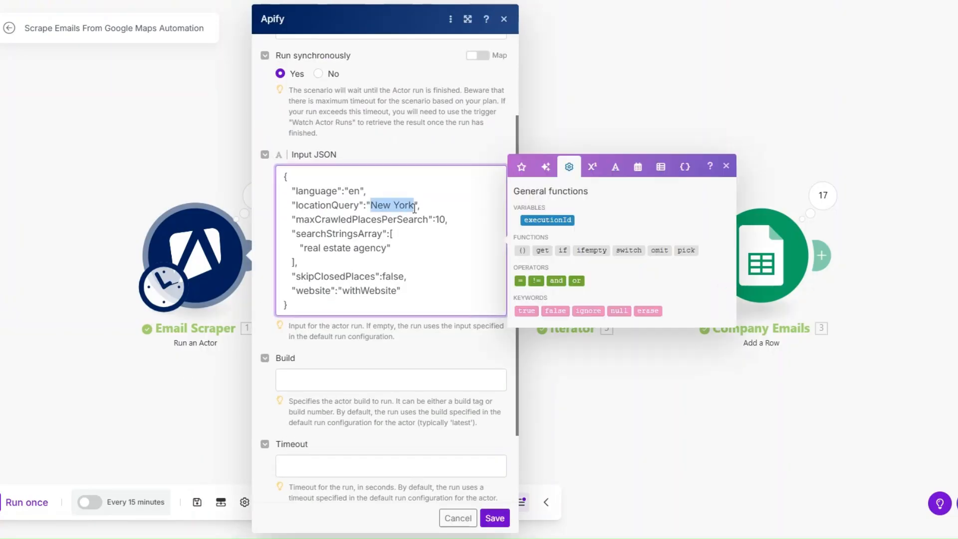
pyautogui.moveTo(303, 248); pyautogui.dragTo(386, 250)
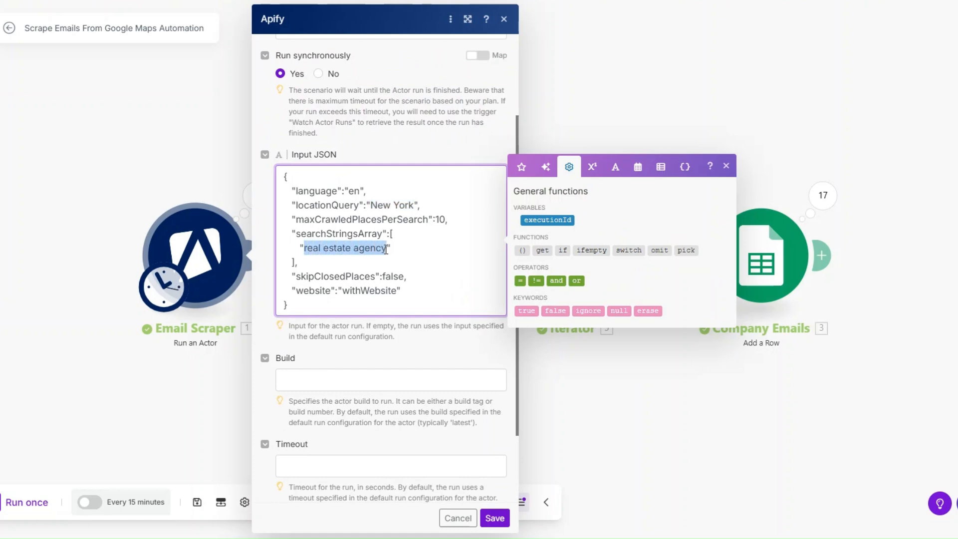
pyautogui.click(386, 250)
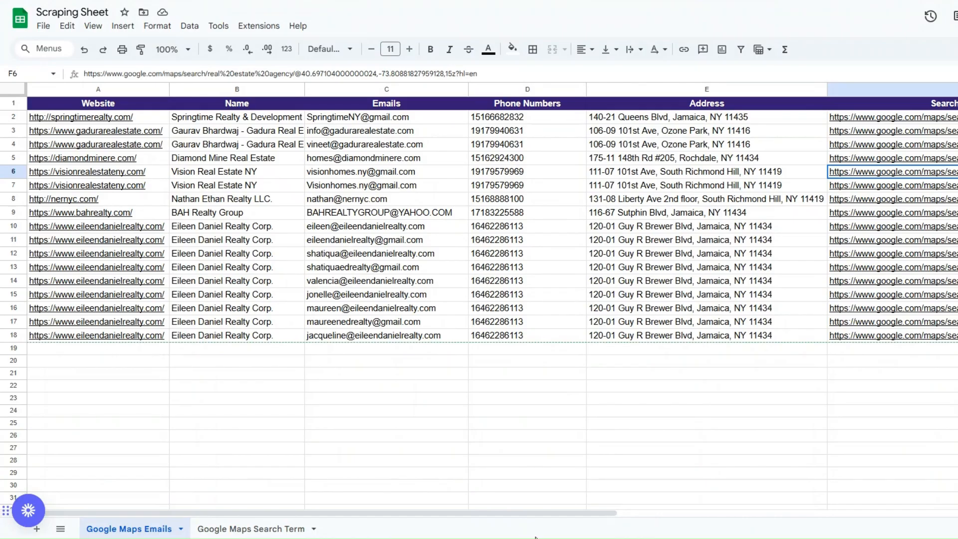
# - Examine the search terms and locations in the Google Maps Search Term sheet of Scraping Sheet in Google Sheets
pyautogui.click(207, 530)
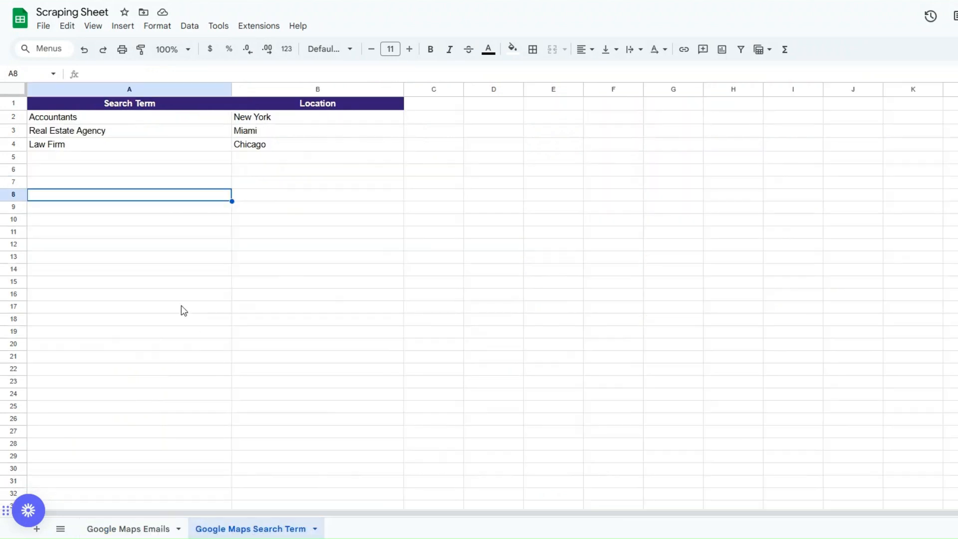
pyautogui.click(155, 219)
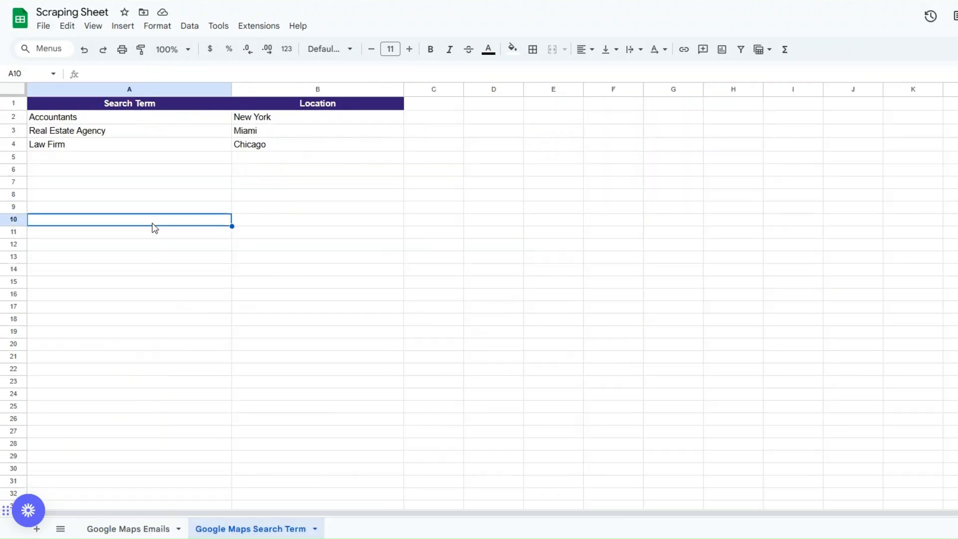
pyautogui.click(326, 171)
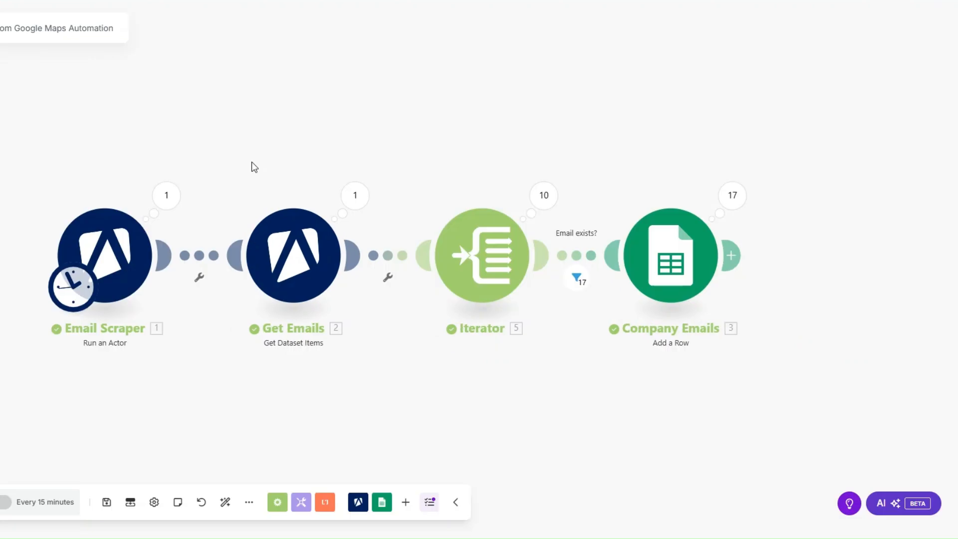
# - Compare the locationQuery and search string in the Email Scraper's Input JSON with the Google Maps Search Term sheet in Google Sheets
pyautogui.click(129, 249)
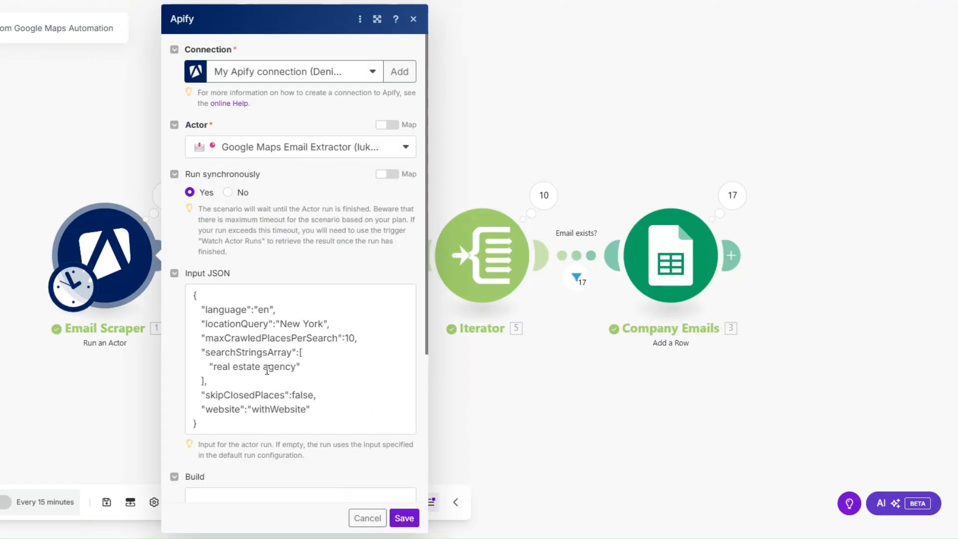
pyautogui.click(405, 518)
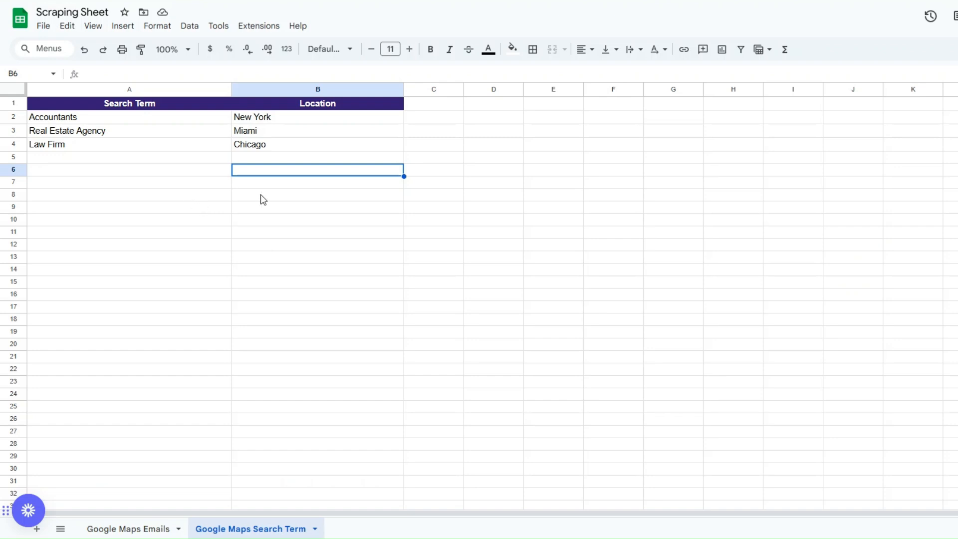
pyautogui.press('Down')
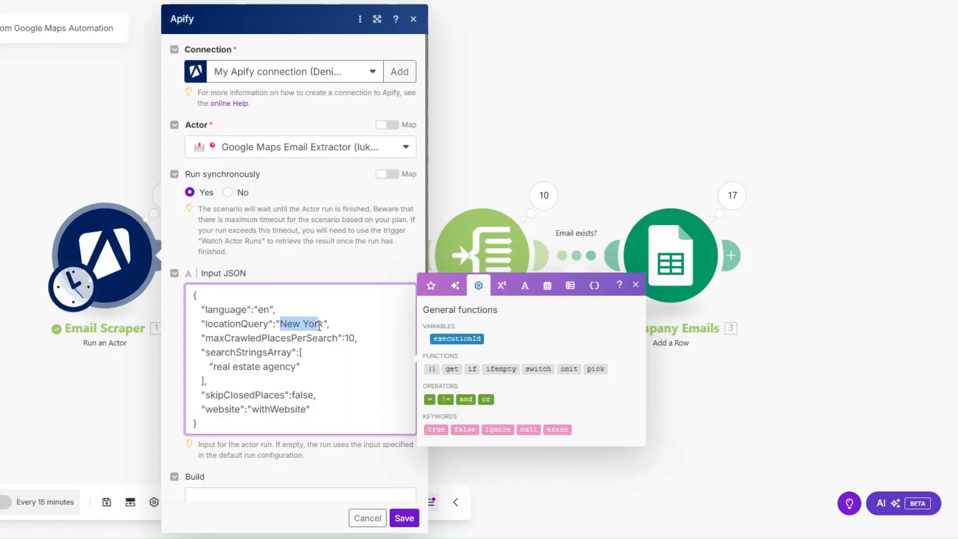
pyautogui.click(402, 517)
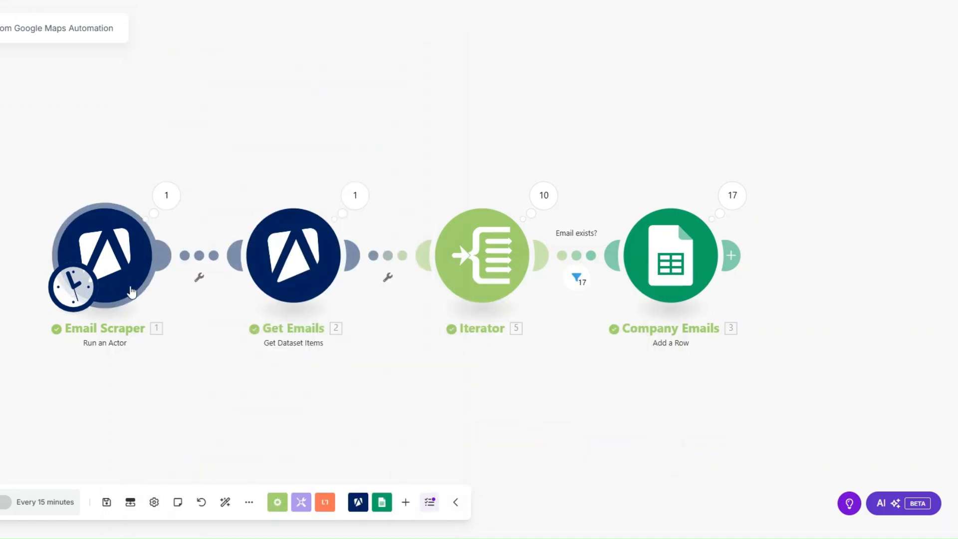
# - Add a Google Sheets Watch New Rows module as the scenario's trigger, connect it ahead of Email Scraper and auto-align the modules
pyautogui.click(382, 504)
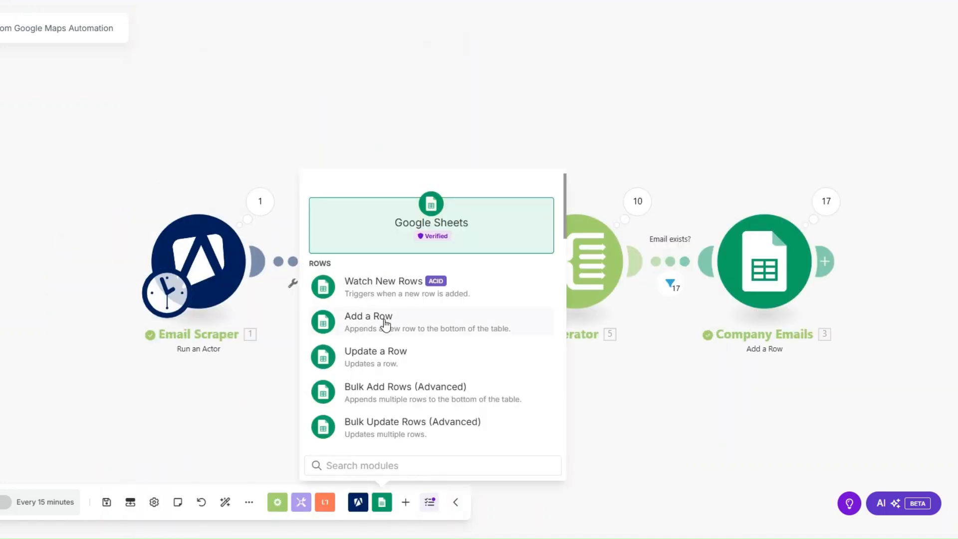
pyautogui.click(382, 287)
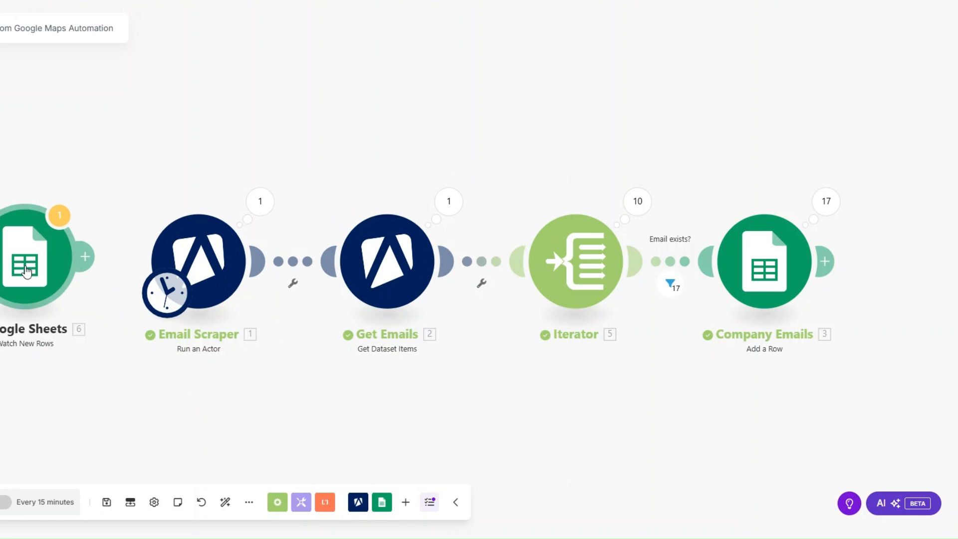
pyautogui.moveTo(250, 304); pyautogui.dragTo(98, 289)
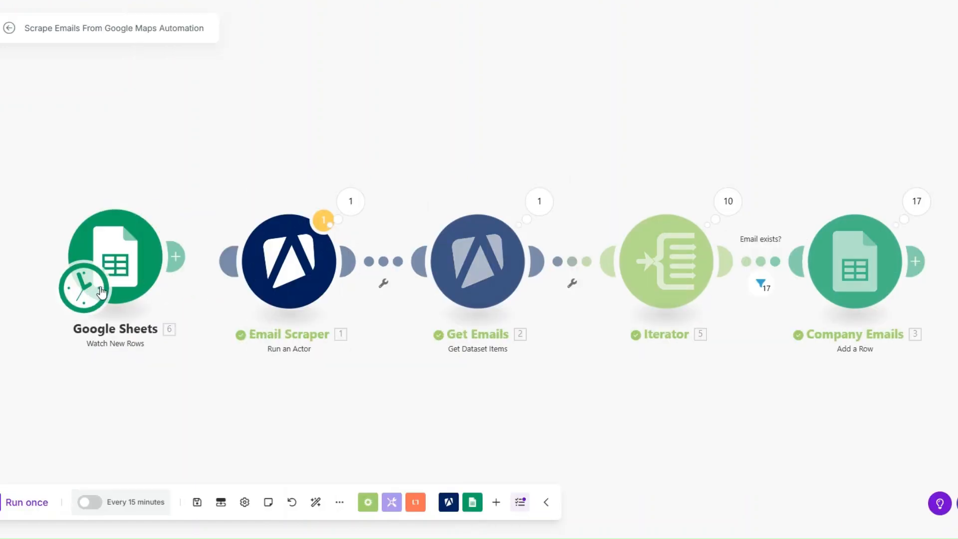
pyautogui.moveTo(175, 257); pyautogui.dragTo(254, 270)
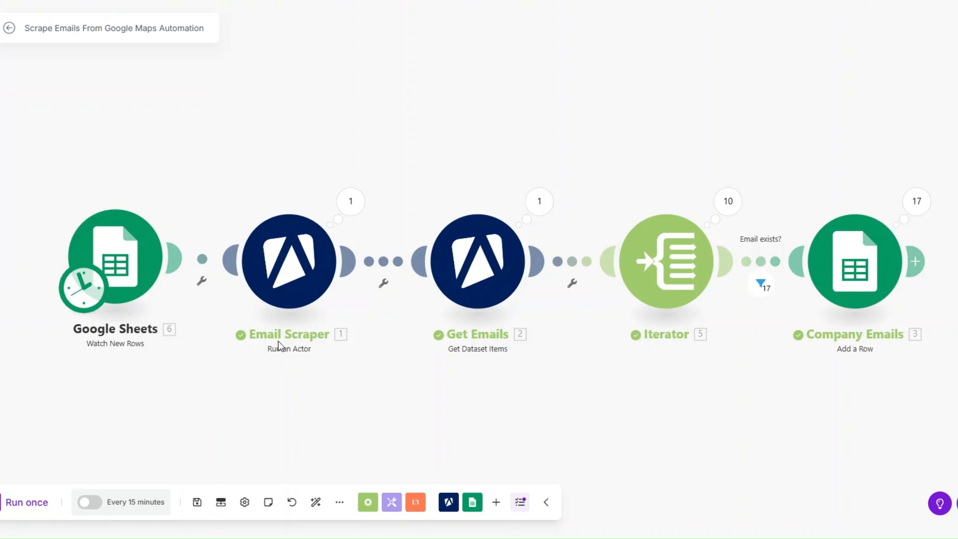
pyautogui.click(315, 502)
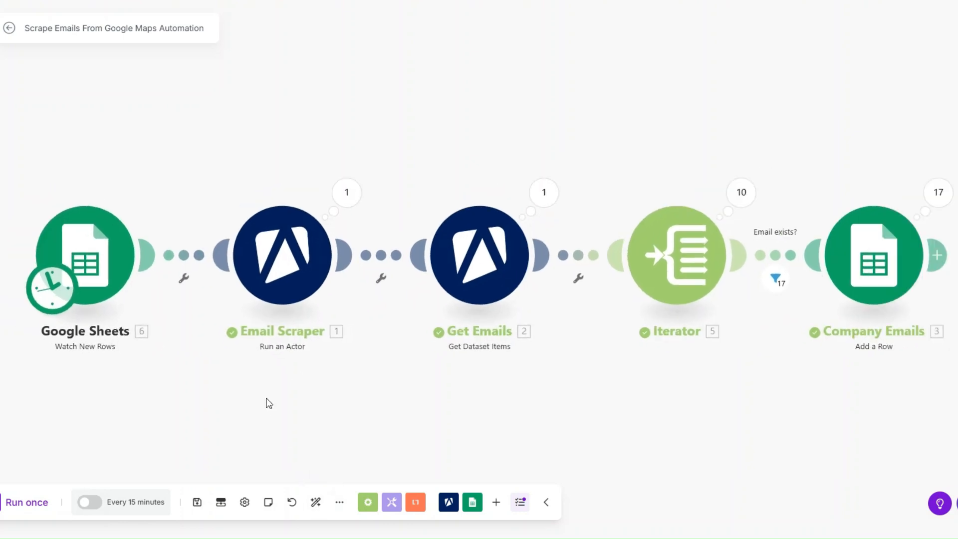
# - Configure Watch New Rows to read the Google Maps Search Term sheet of Scraping Sheet with a limit of 1, and save
pyautogui.click(107, 250)
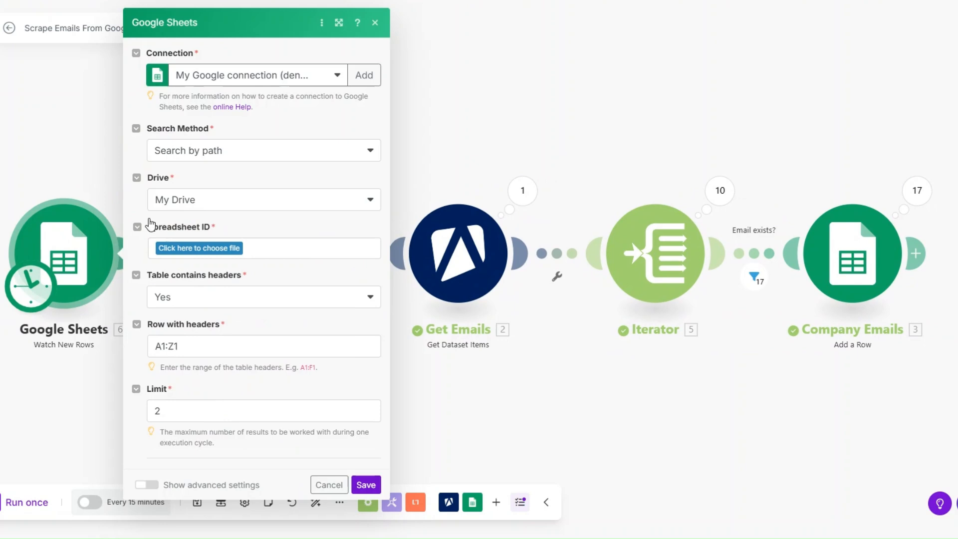
pyautogui.click(194, 249)
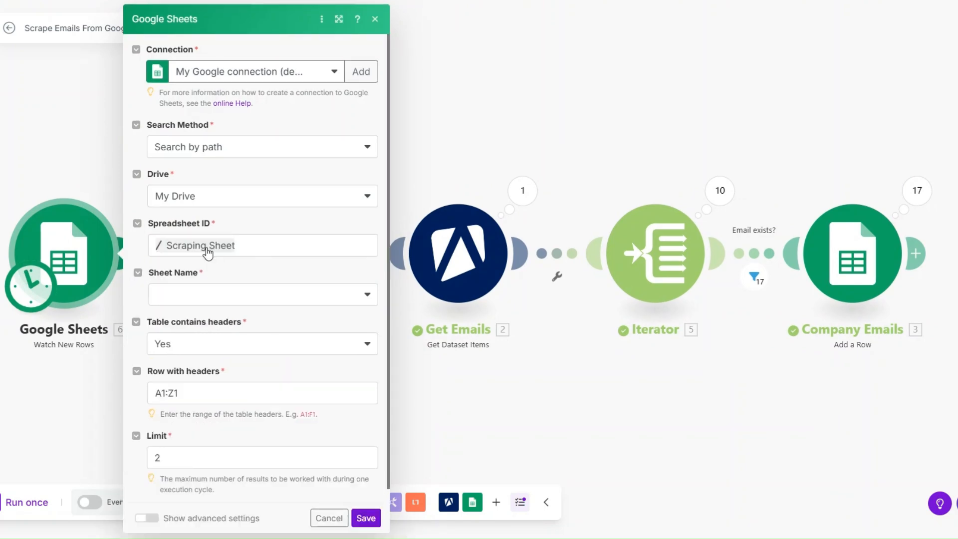
pyautogui.click(178, 293)
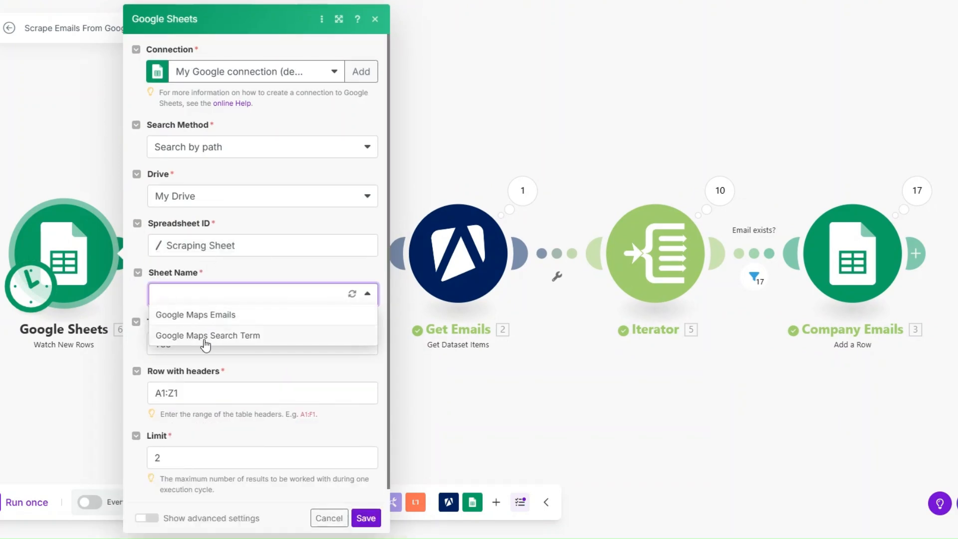
pyautogui.click(201, 340)
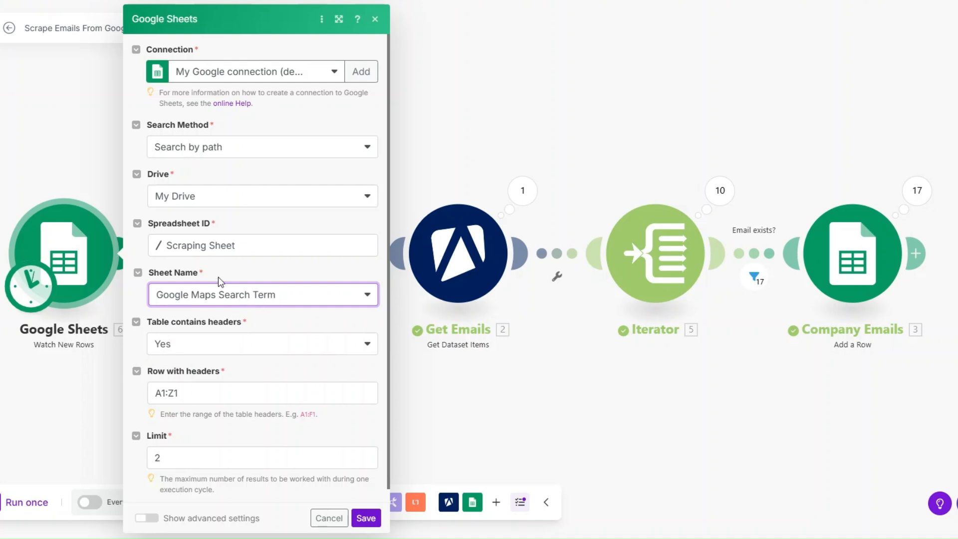
pyautogui.scroll(-1, 216, 284)
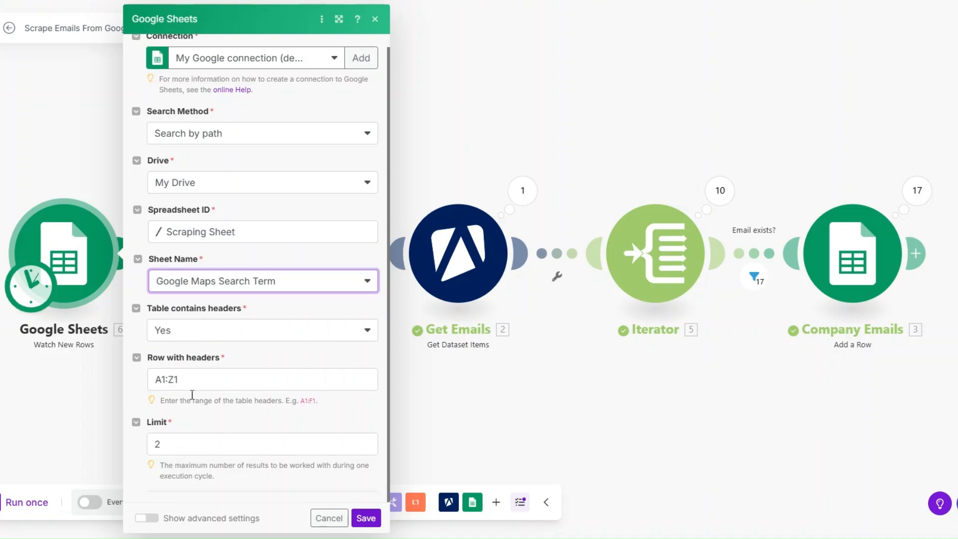
pyautogui.click(185, 441)
pyautogui.press('BackSpace')
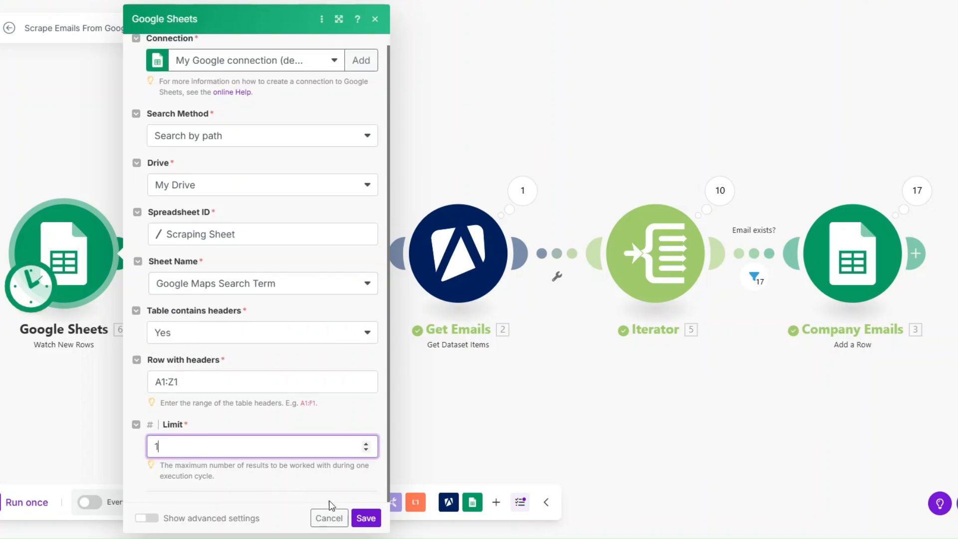
pyautogui.write('1')
pyautogui.click(366, 519)
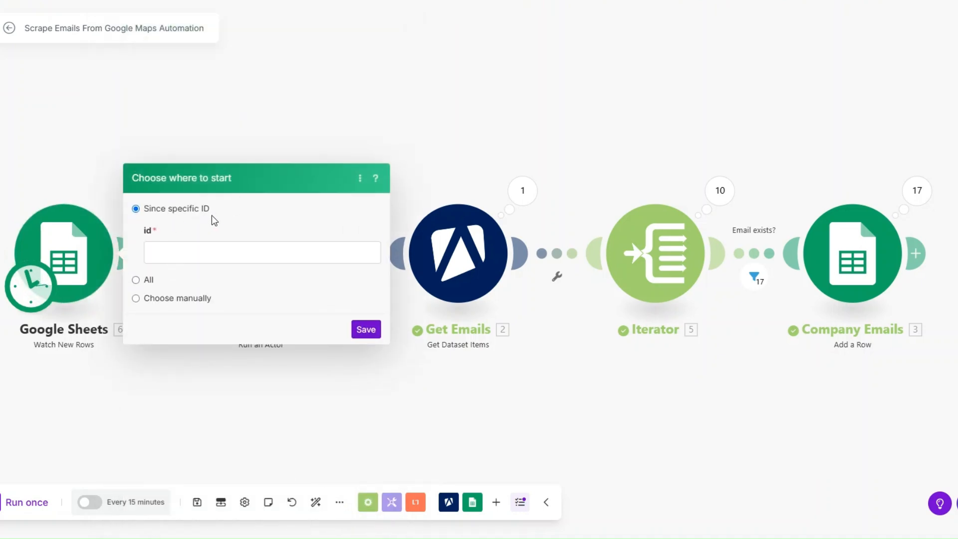
# - Set the Watch New Rows trigger to start manually from the Accountants | New York row
pyautogui.click(177, 299)
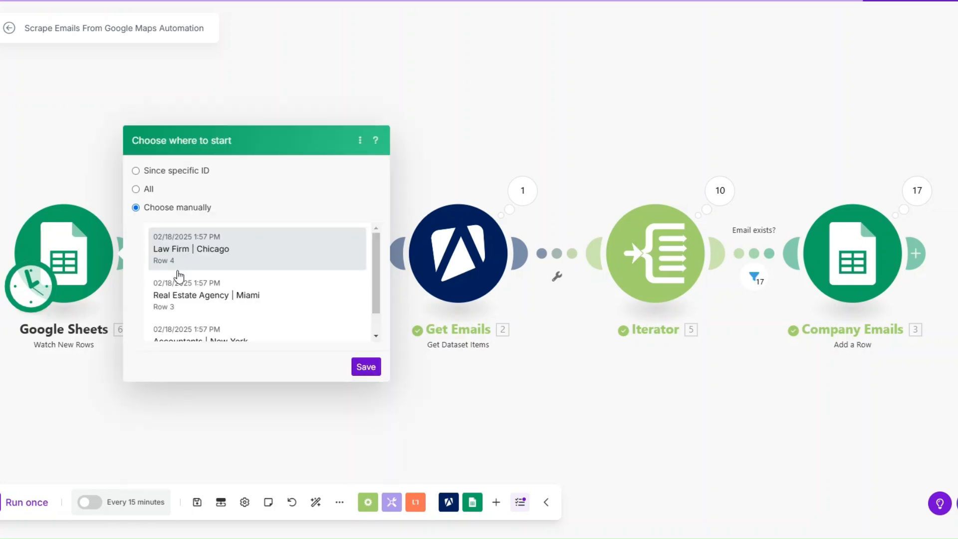
pyautogui.scroll(-1, 242, 269)
pyautogui.click(210, 324)
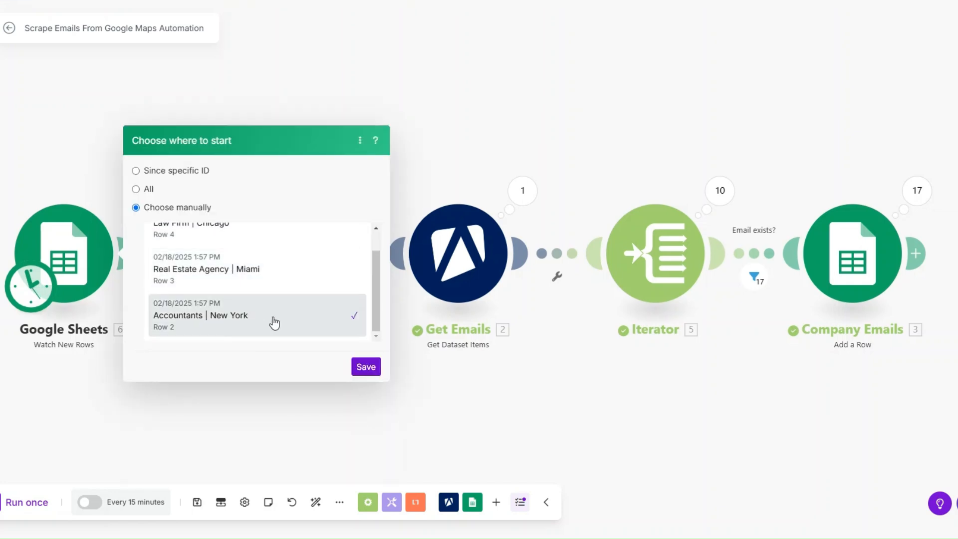
pyautogui.click(367, 367)
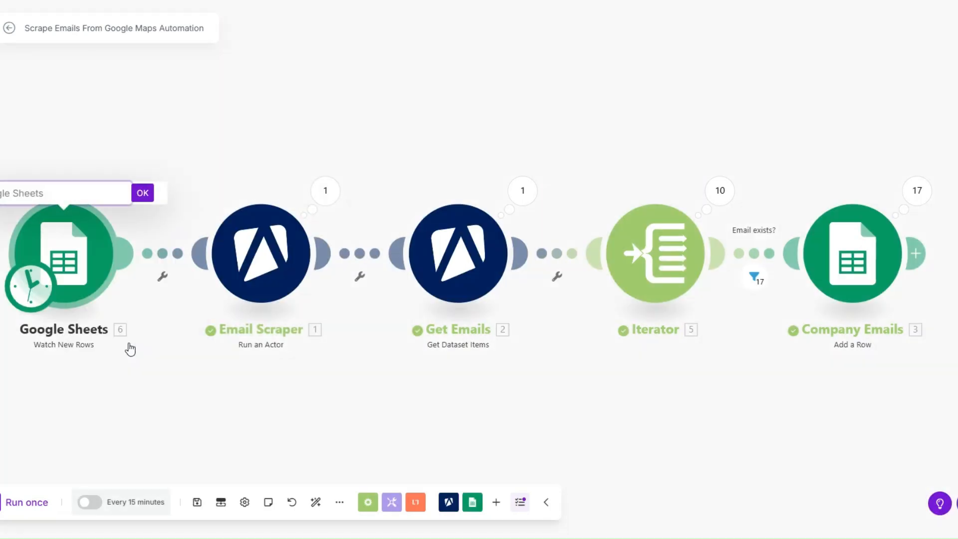
# - Rename the Watch New Rows module as Search Term
pyautogui.hotkey('ctrl', 'a')
pyautogui.press('BackSpace')
pyautogui.write('Search Term')
pyautogui.click(143, 193)
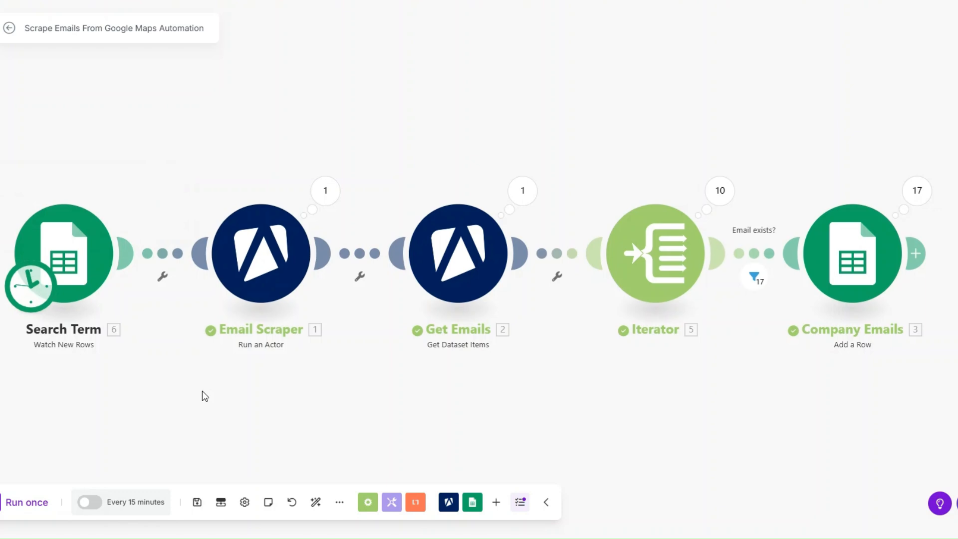
# - Run only the Search Term module and check the search term and location in its output bundle
pyautogui.rightClick(63, 261)
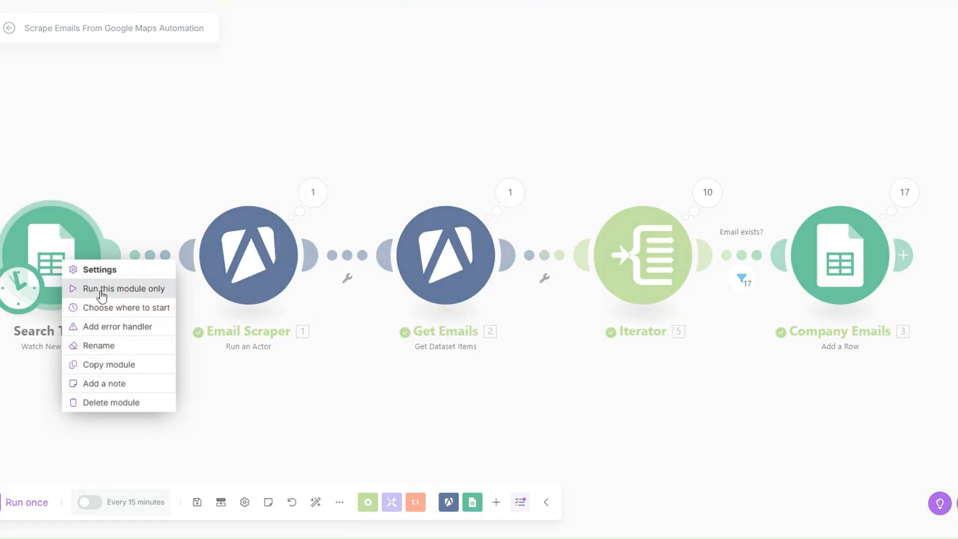
pyautogui.click(102, 290)
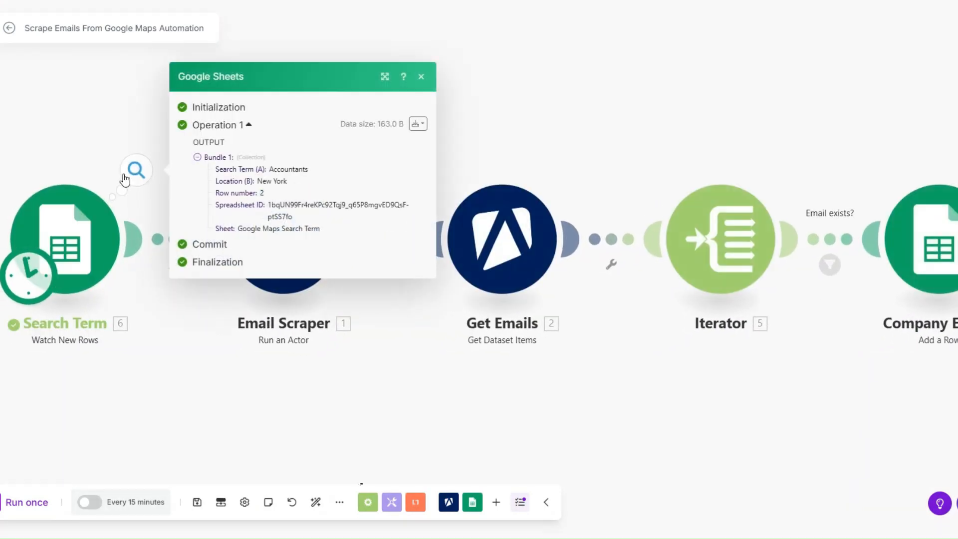
pyautogui.moveTo(269, 170); pyautogui.dragTo(327, 174)
pyautogui.moveTo(257, 181); pyautogui.dragTo(318, 188)
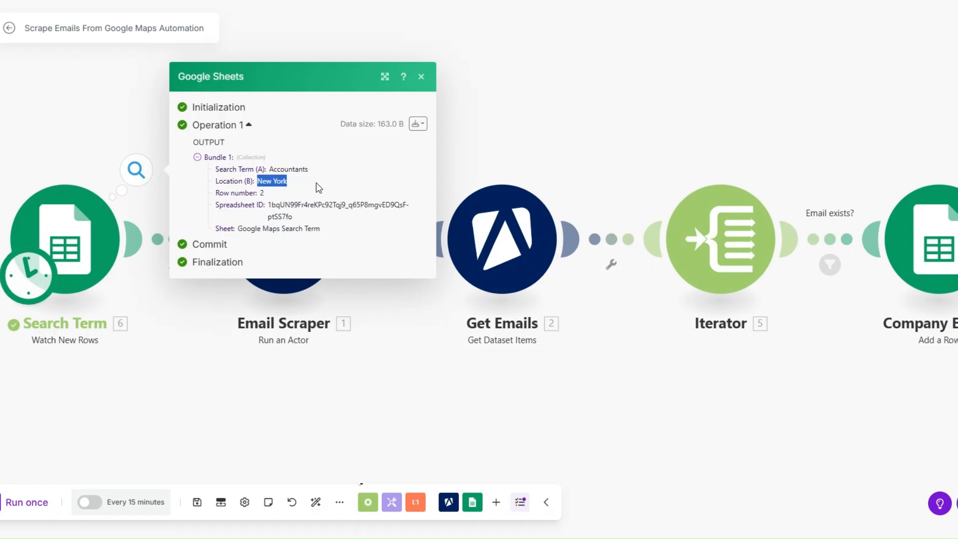
pyautogui.click(171, 339)
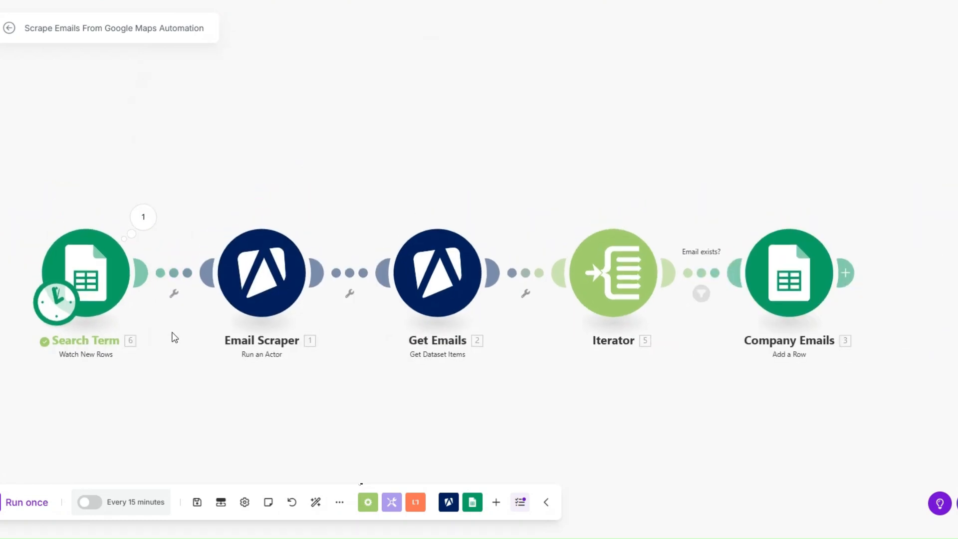
# - In the Email Scraper's Input JSON, replace the locationQuery value with Location (B) and the search string with Search Term (A), then save
pyautogui.click(271, 247)
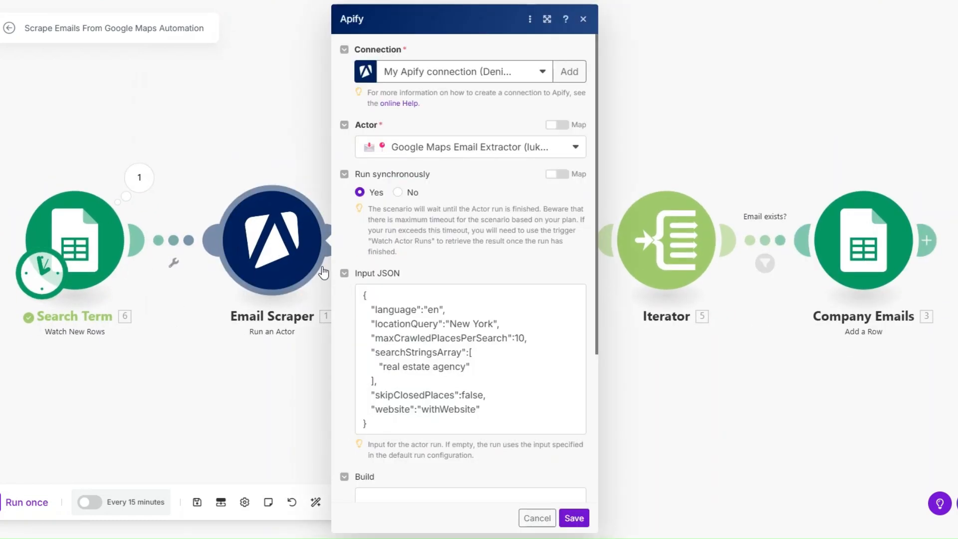
pyautogui.moveTo(451, 325); pyautogui.dragTo(494, 324)
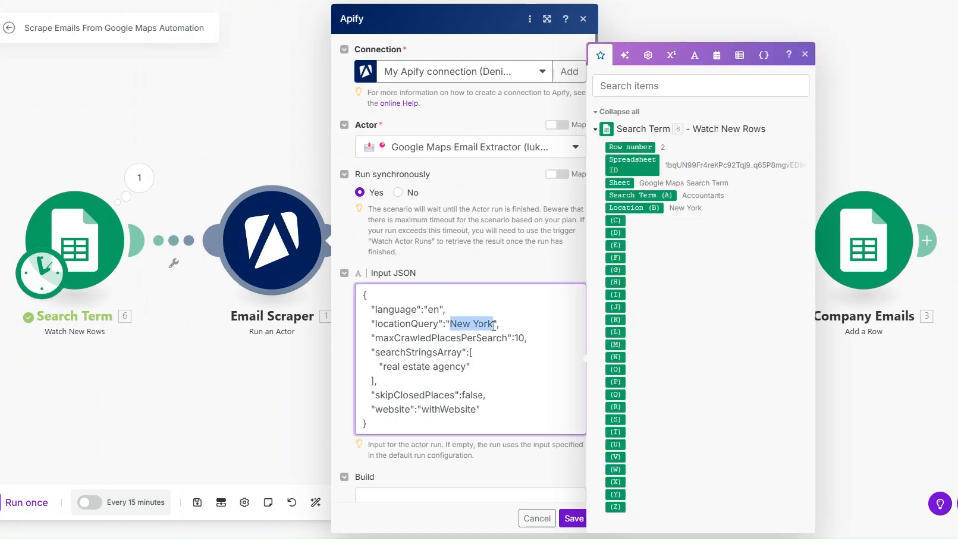
pyautogui.press('BackSpace')
pyautogui.click(634, 210)
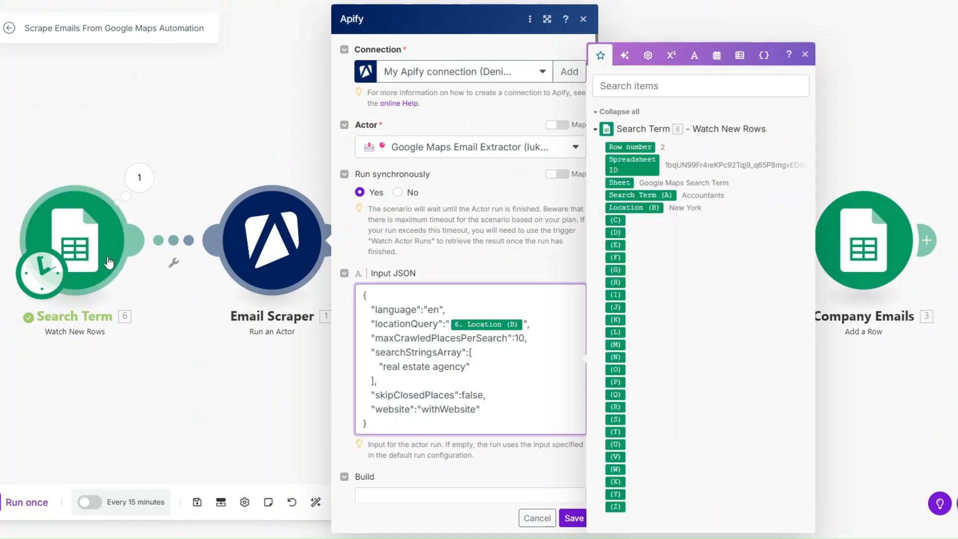
pyautogui.moveTo(384, 367); pyautogui.dragTo(466, 368)
pyautogui.press('BackSpace')
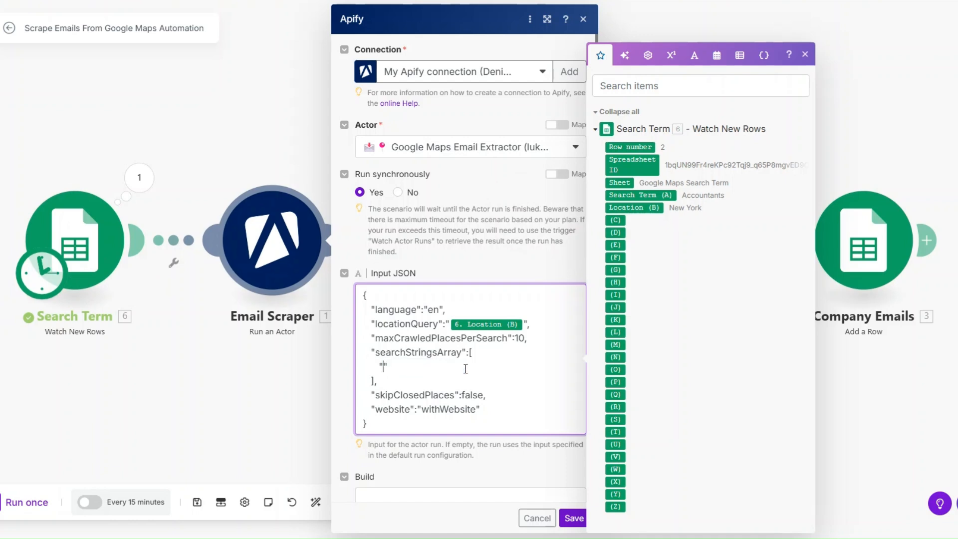
pyautogui.click(640, 196)
pyautogui.click(574, 518)
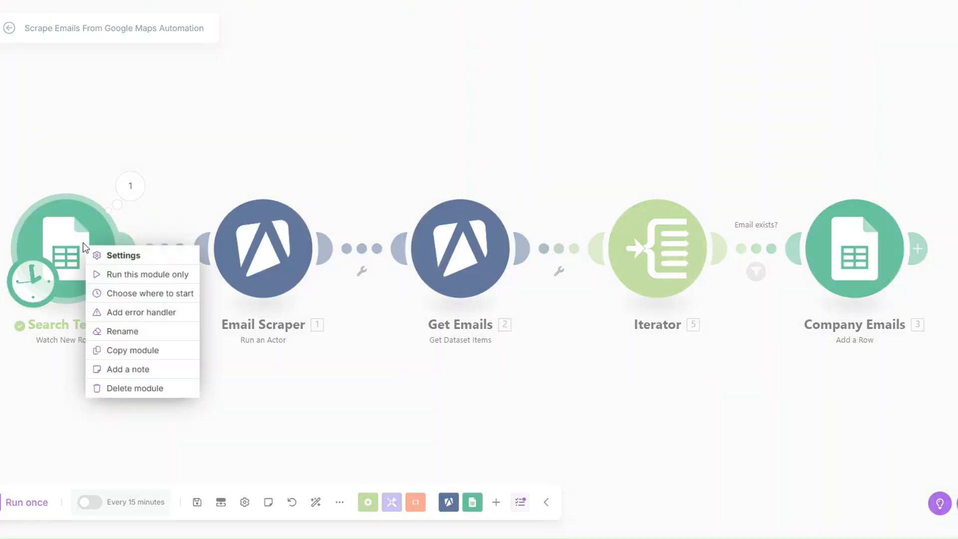
# - Reset the Search Term module's starting point manually to the Accountants | New York row and save it
pyautogui.click(70, 397)
pyautogui.rightClick(79, 265)
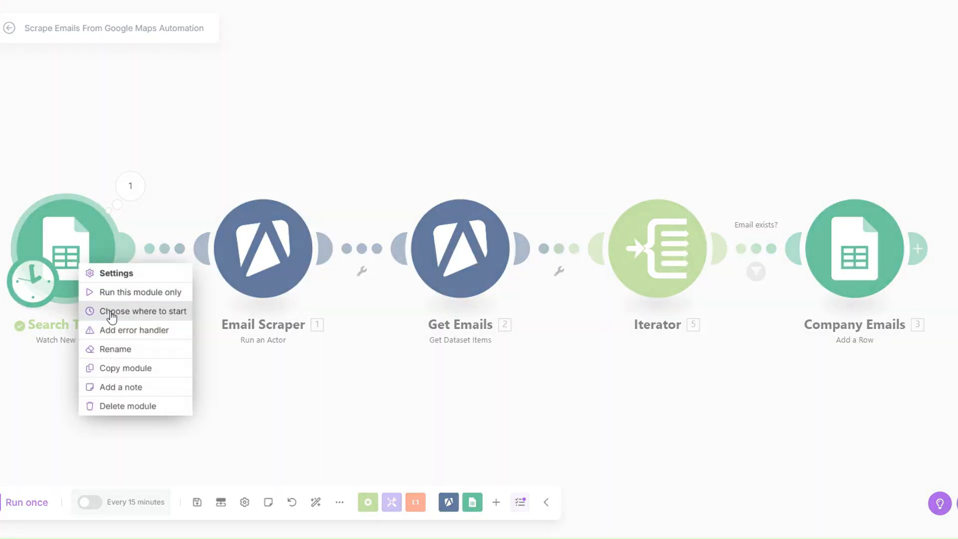
pyautogui.click(106, 305)
pyautogui.click(138, 293)
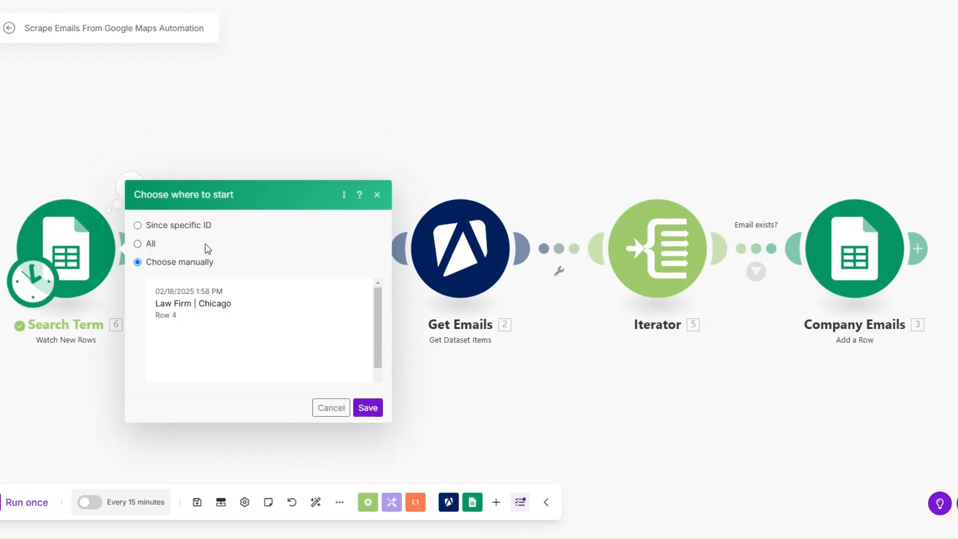
pyautogui.scroll(-2, 206, 299)
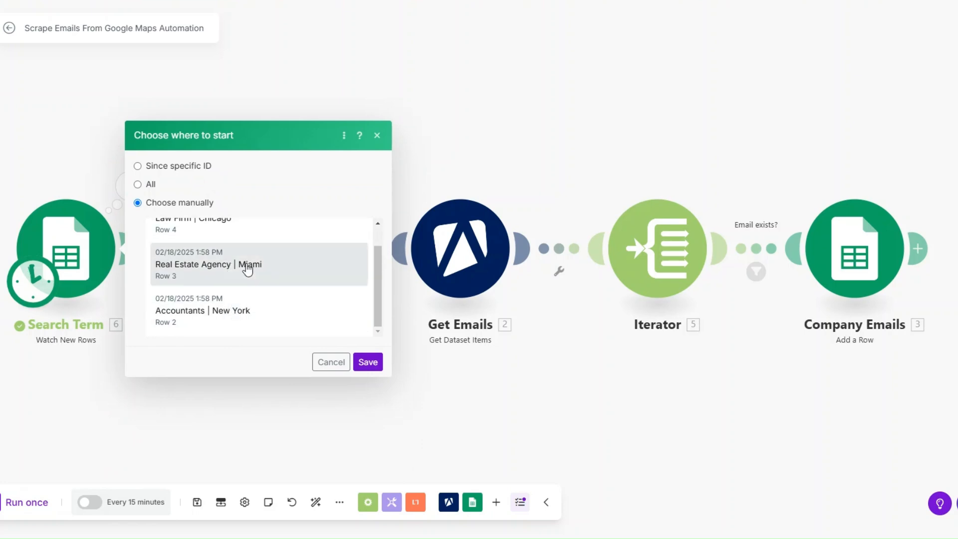
pyautogui.click(247, 320)
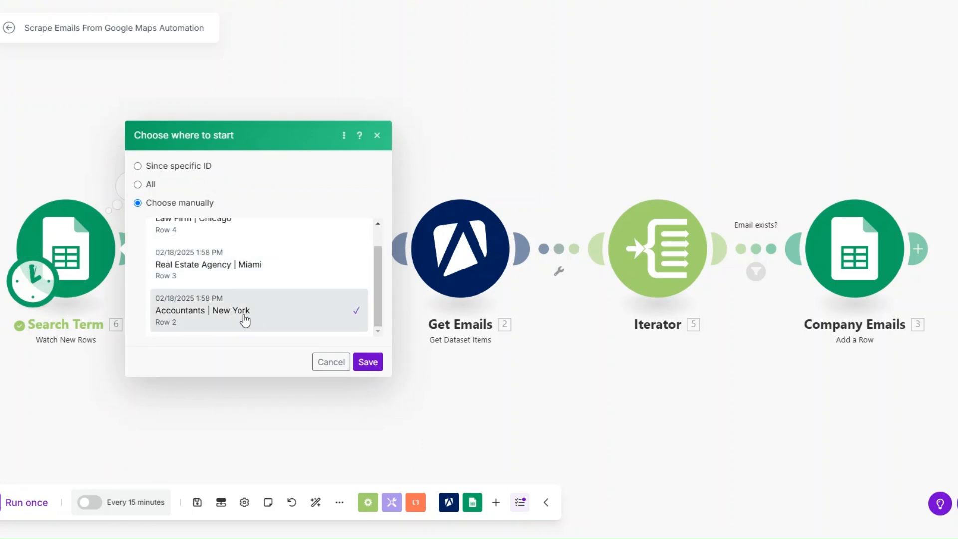
pyautogui.click(368, 362)
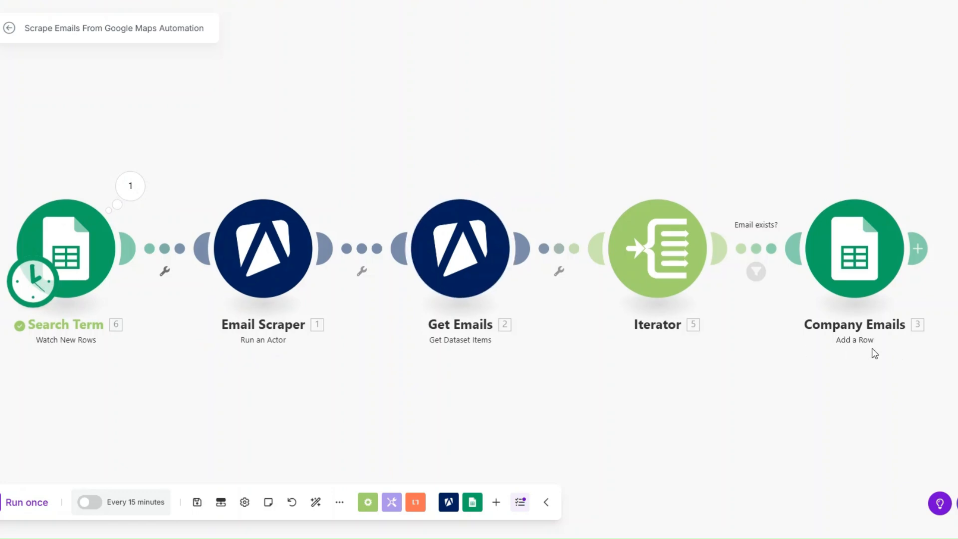
pyautogui.moveTo(284, 413); pyautogui.dragTo(281, 408)
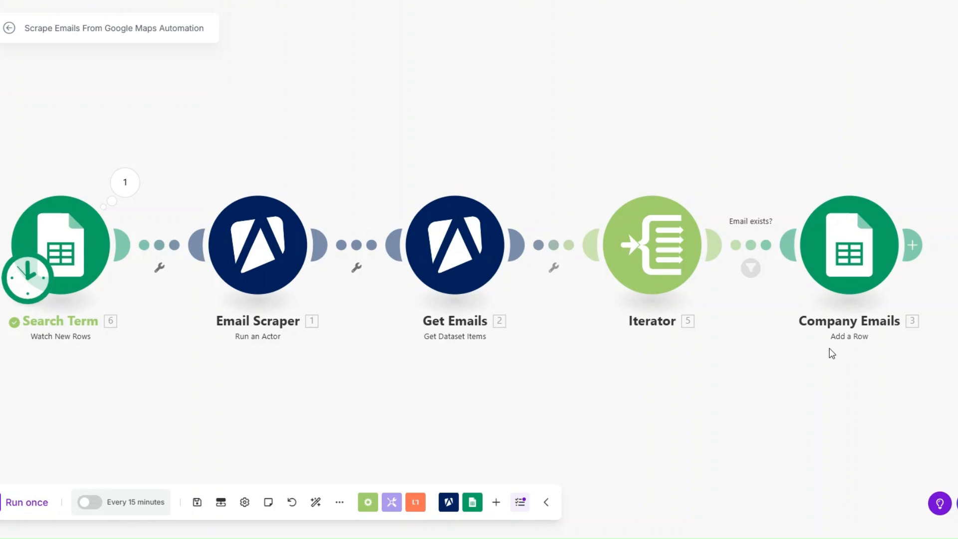
# - Run the whole scenario once and check the search string and locationQuery in the Email Scraper's input bundle
pyautogui.click(29, 504)
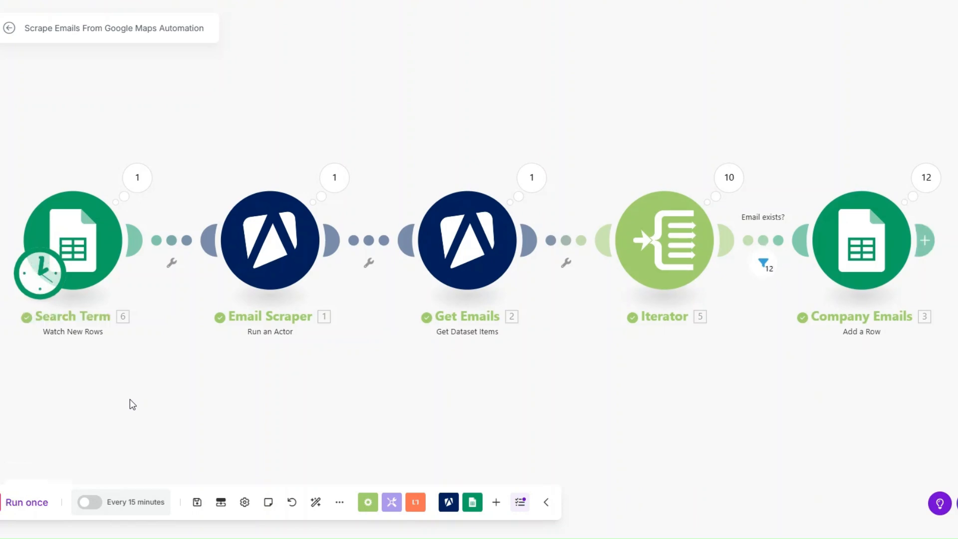
pyautogui.moveTo(227, 391); pyautogui.dragTo(214, 390)
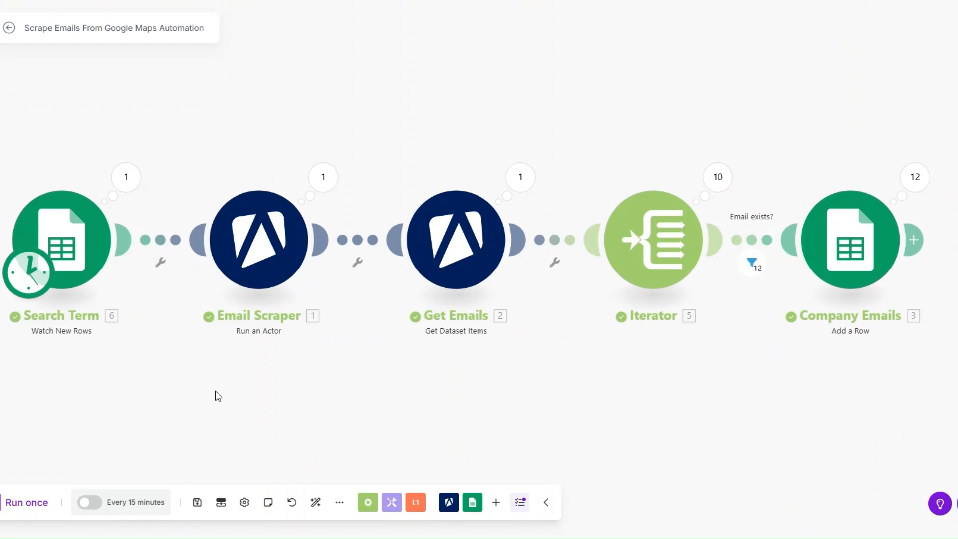
pyautogui.click(323, 177)
pyautogui.moveTo(455, 196); pyautogui.dragTo(505, 206)
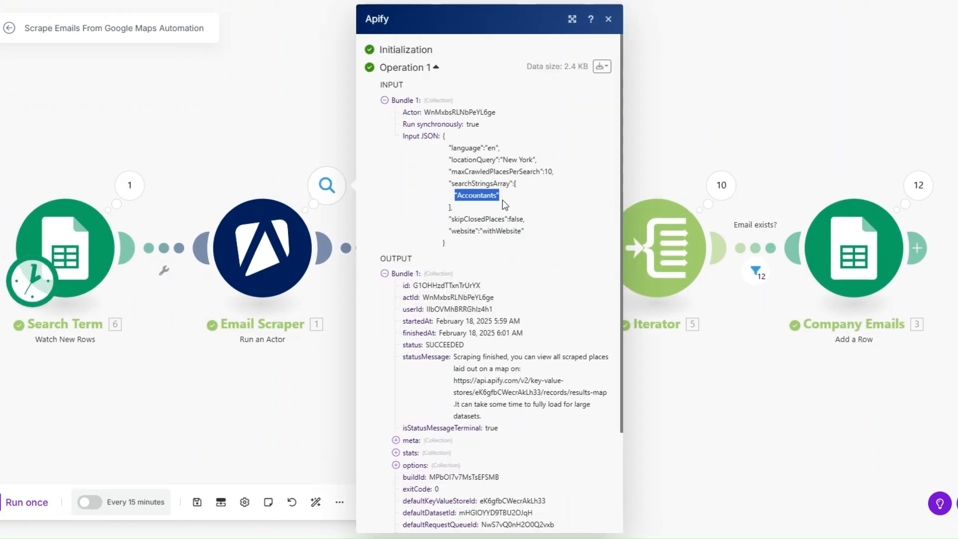
pyautogui.moveTo(501, 159); pyautogui.dragTo(539, 160)
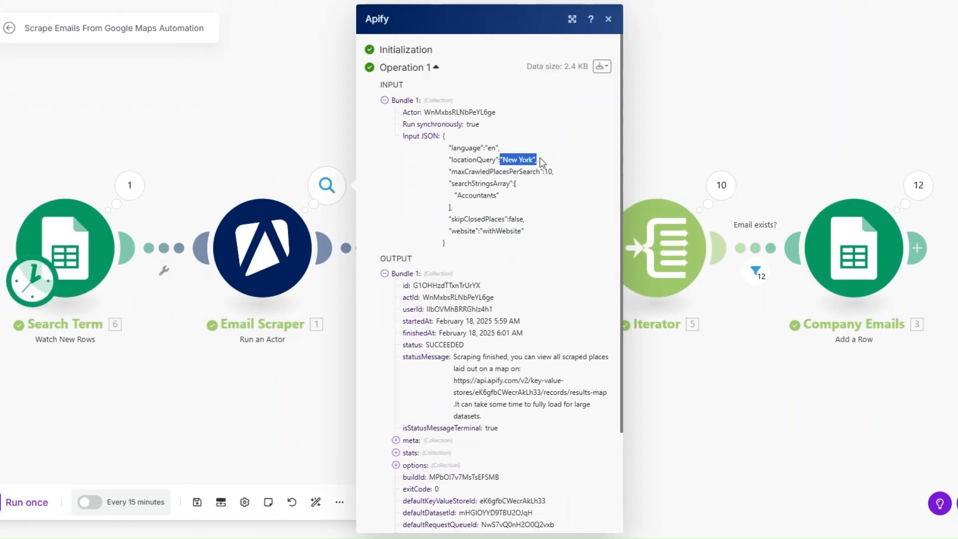
pyautogui.click(655, 430)
# - Inspect the scraped business details in the Get Emails module's output bundle
pyautogui.click(530, 193)
pyautogui.scroll(-10, 619, 298)
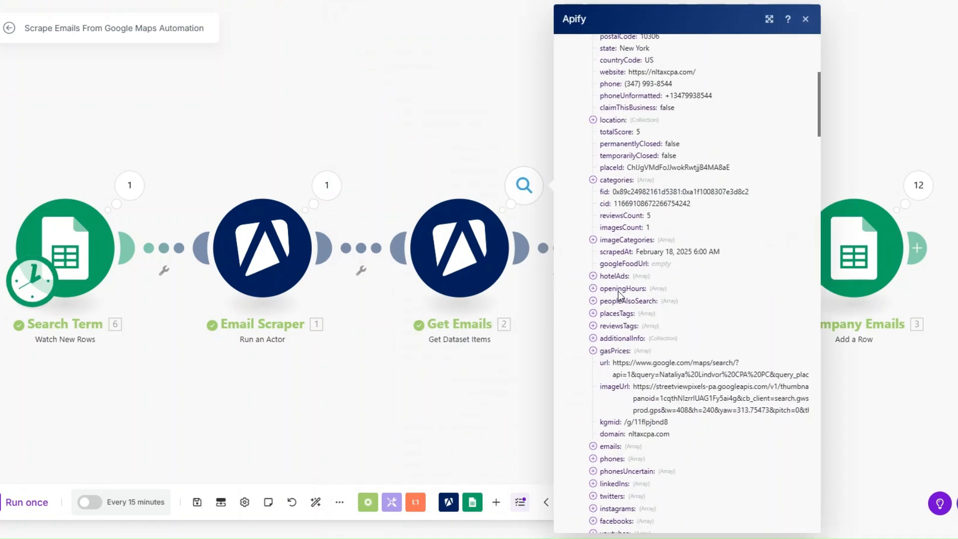
pyautogui.click(475, 376)
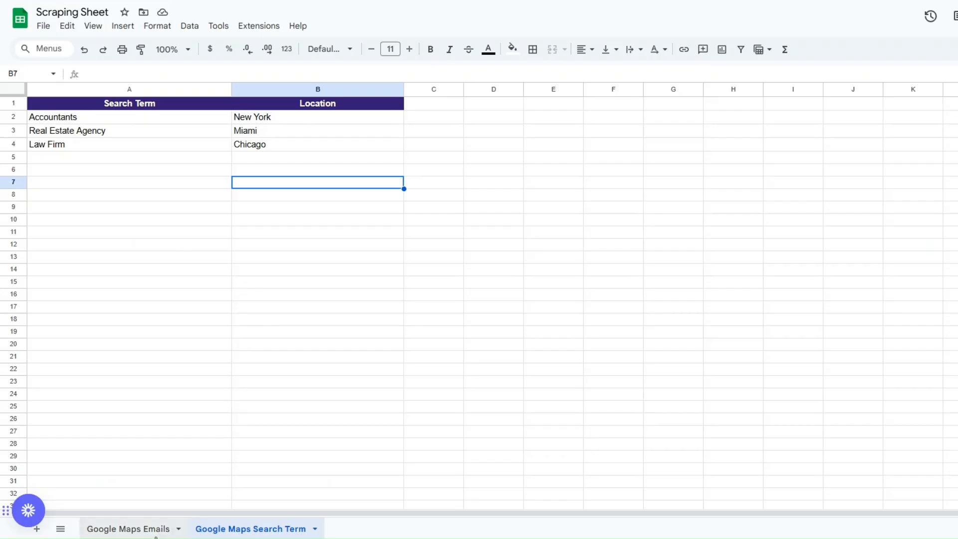
# - In the Scraping Sheet's Google Maps Emails sheet, insert two blank rows at row 19 between the real estate and accounting entries
pyautogui.click(155, 530)
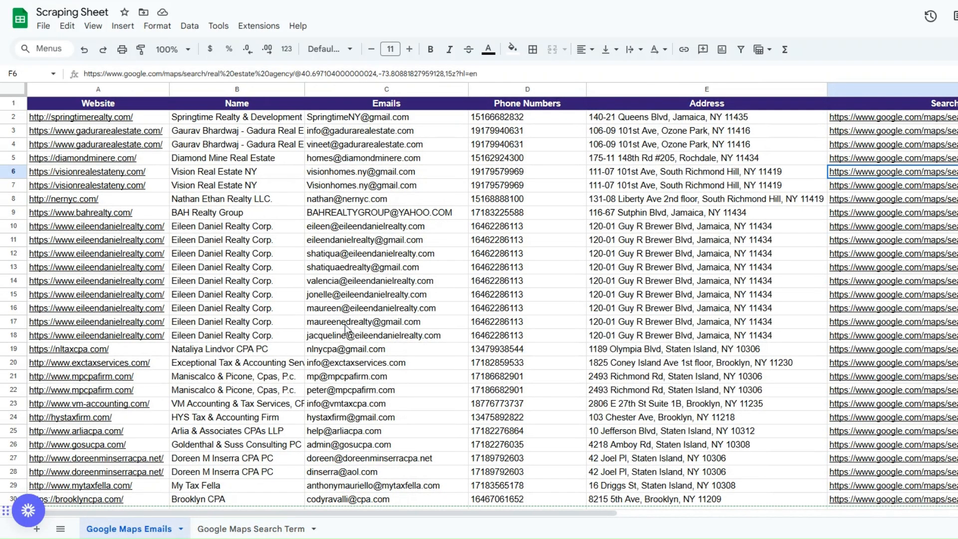
pyautogui.scroll(-5, 346, 324)
pyautogui.scroll(2, 345, 324)
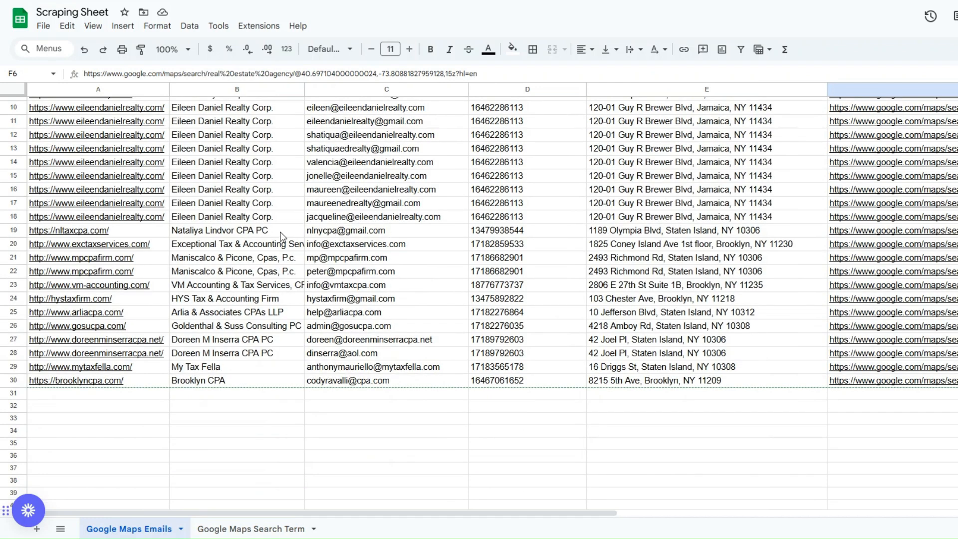
pyautogui.rightClick(256, 233)
pyautogui.rightClick(248, 238)
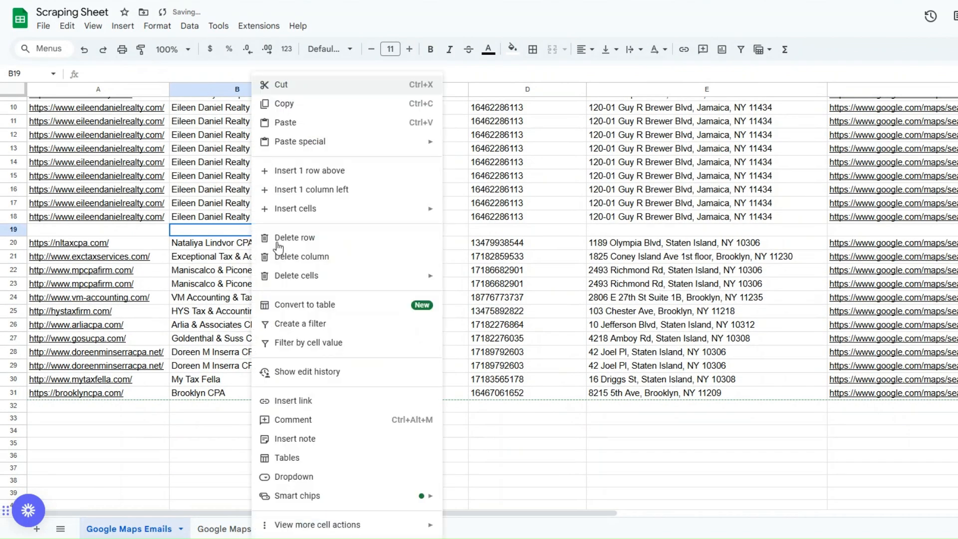
pyautogui.click(280, 171)
pyautogui.scroll(3, 294, 287)
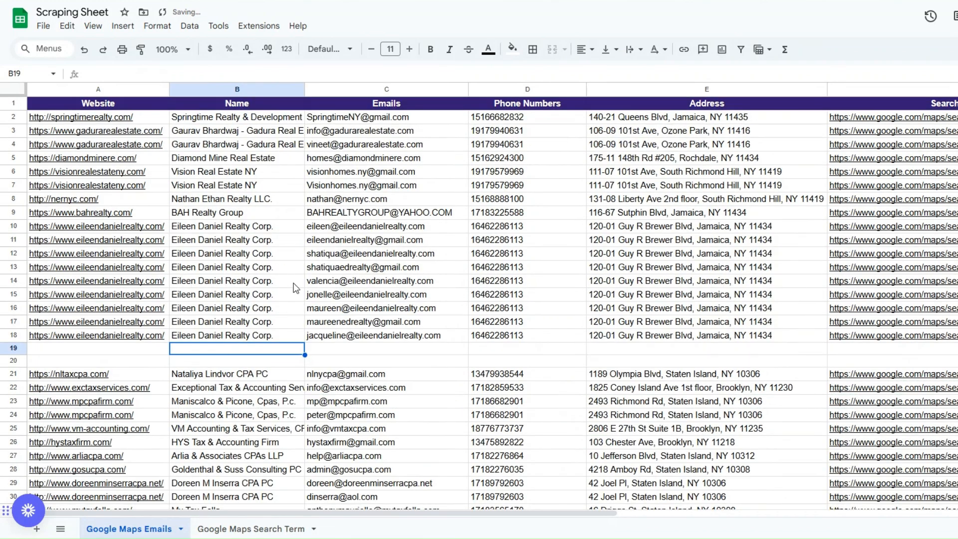
pyautogui.scroll(-3, 296, 288)
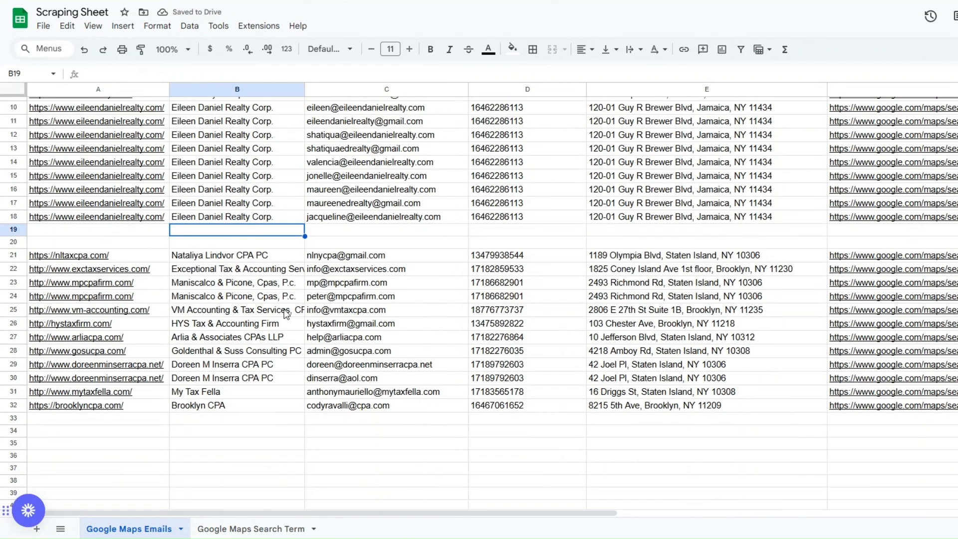
# - Review the names, phone numbers, addresses, search URLs and emails of the accounting firms in rows 21 to 32
pyautogui.click(354, 401)
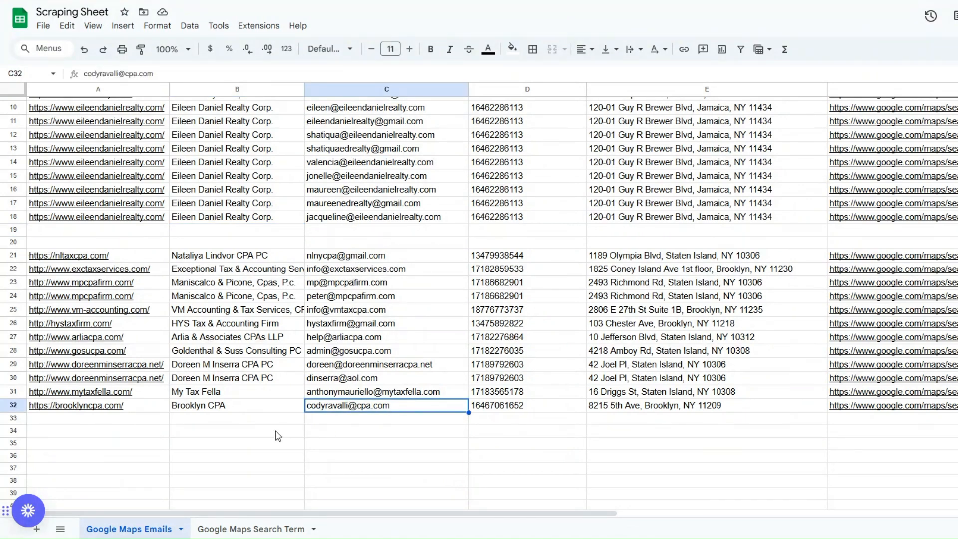
pyautogui.click(230, 285)
pyautogui.click(233, 300)
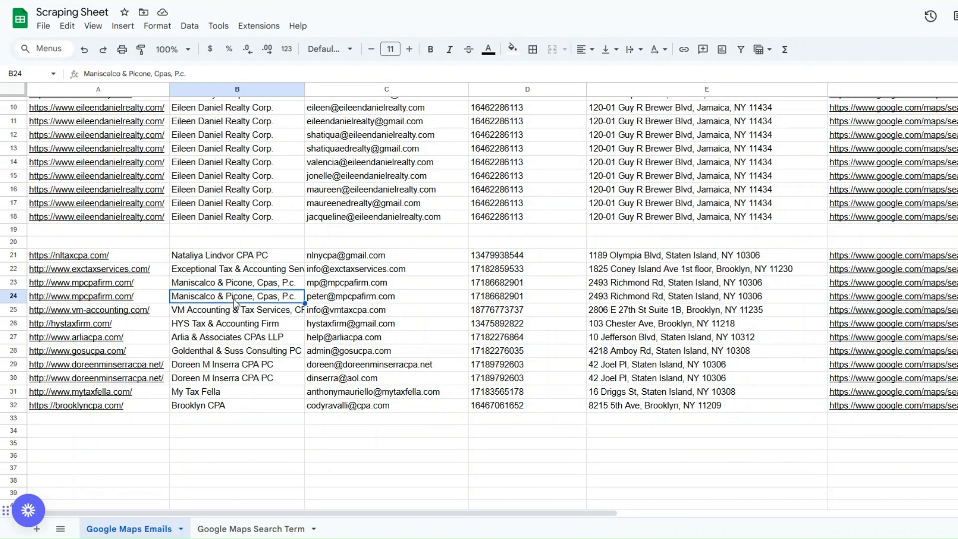
pyautogui.click(519, 326)
pyautogui.click(671, 299)
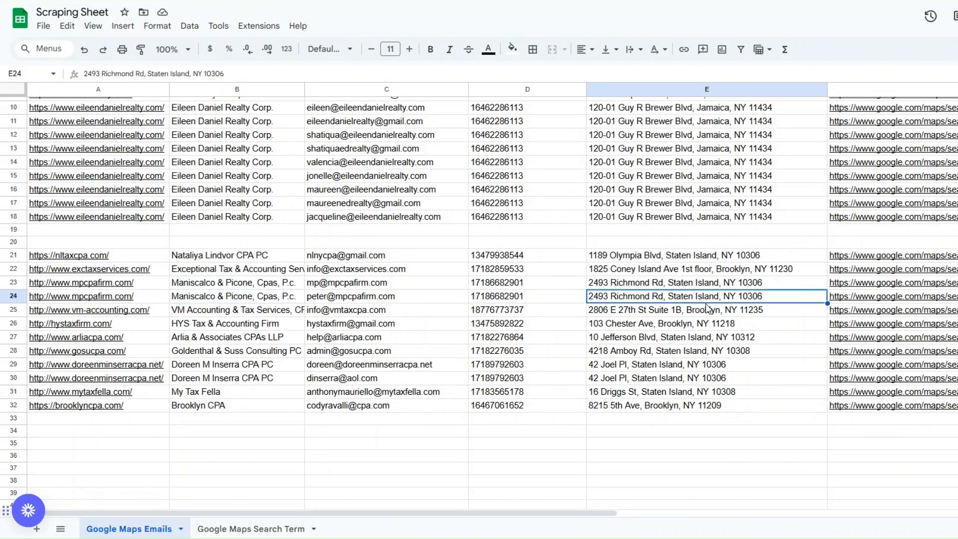
pyautogui.click(901, 324)
pyautogui.scroll(3, 901, 327)
pyautogui.scroll(-4, 720, 328)
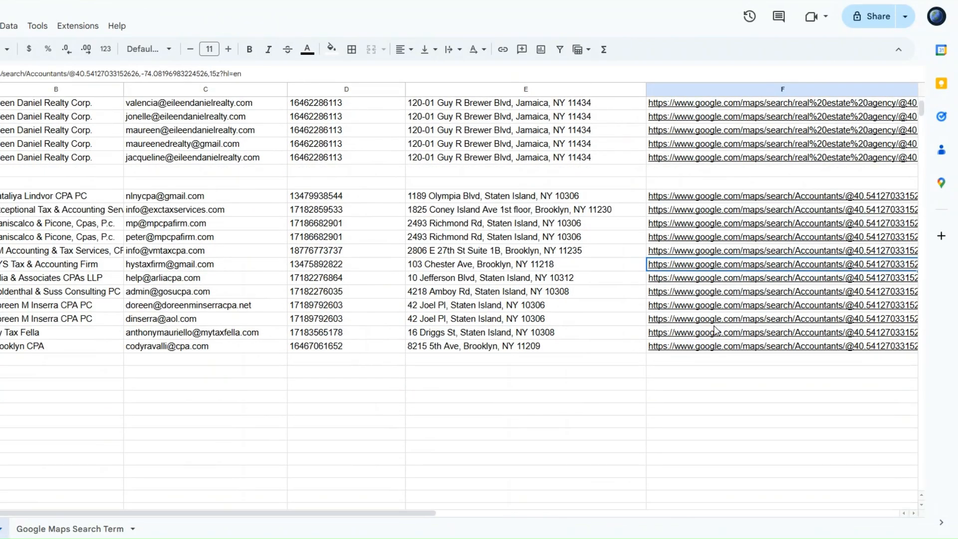
pyautogui.click(179, 253)
pyautogui.click(183, 209)
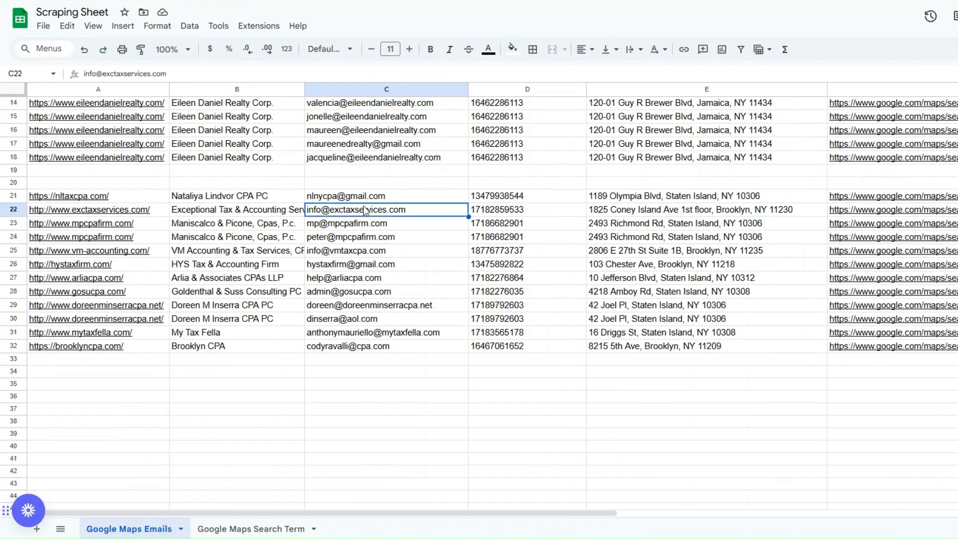
pyautogui.click(184, 196)
pyautogui.click(186, 348)
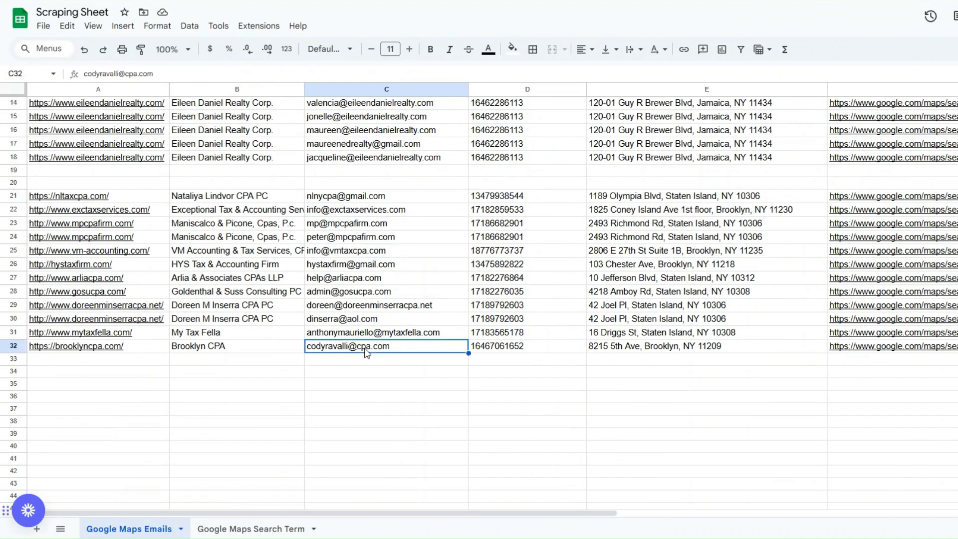